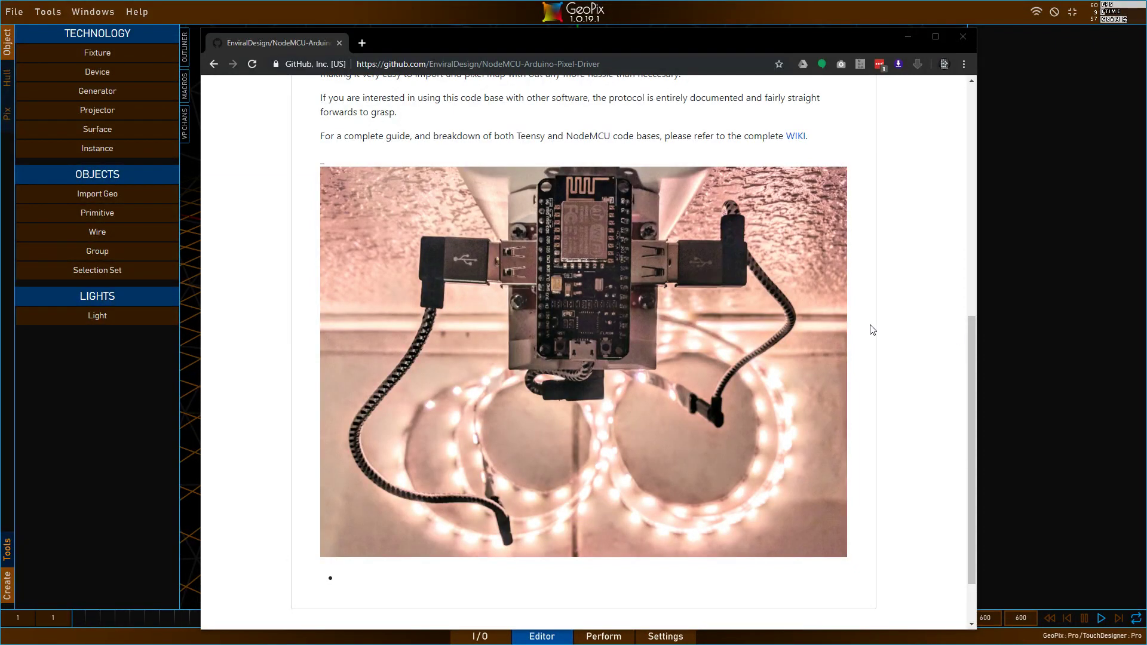
- Nudge the browser window up and highlight the UDP and SERIAL words in the README heading
scroll(872, 330, up, 8)
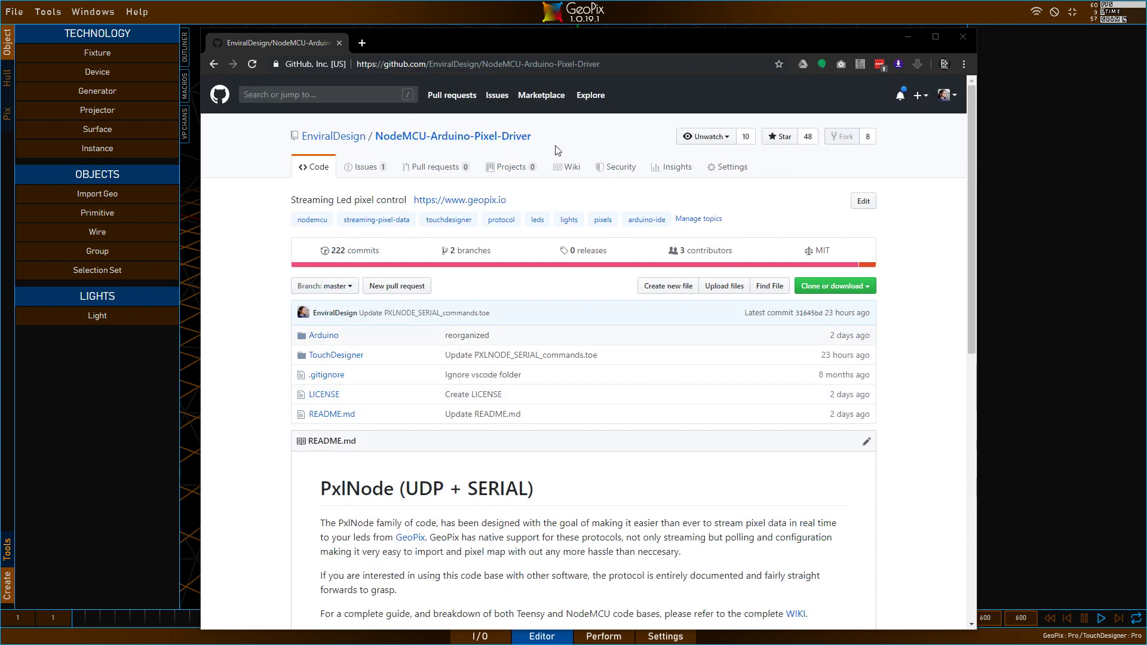
drag(690, 48, 690, 43)
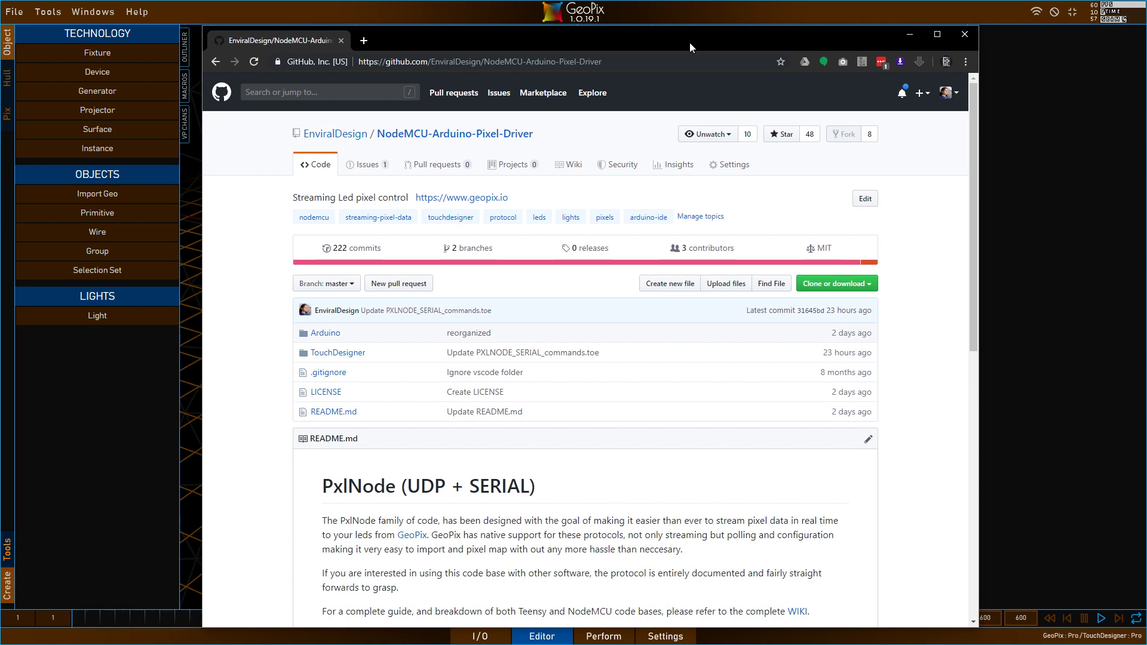
drag(690, 43, 689, 40)
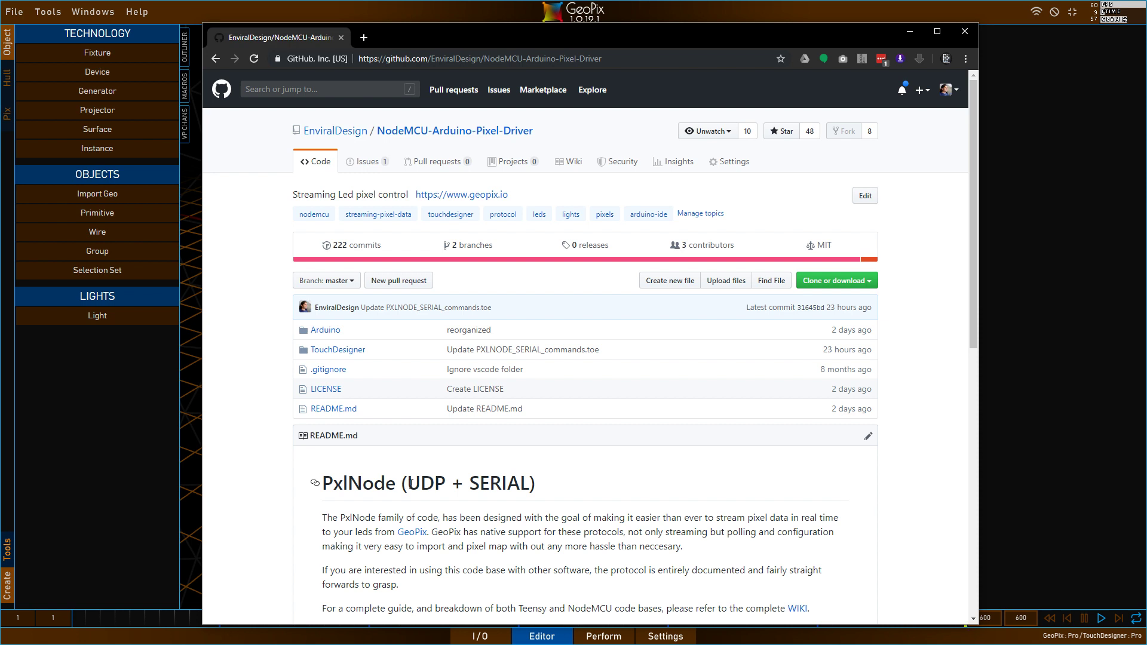
drag(410, 481, 530, 484)
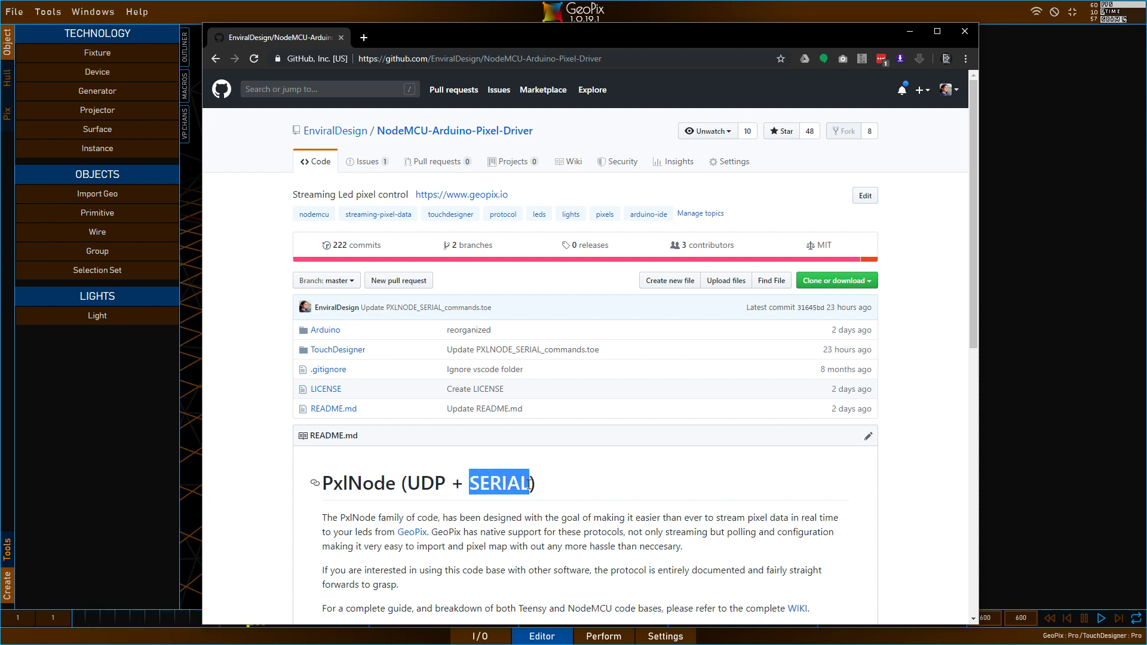
click(565, 484)
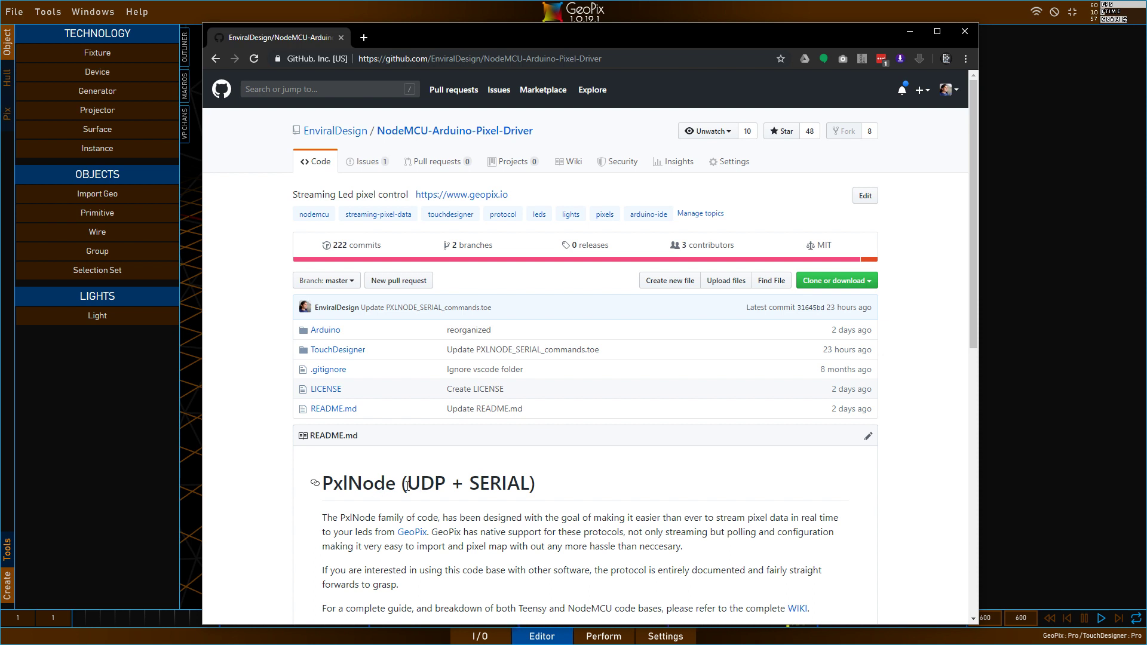
drag(407, 485, 448, 485)
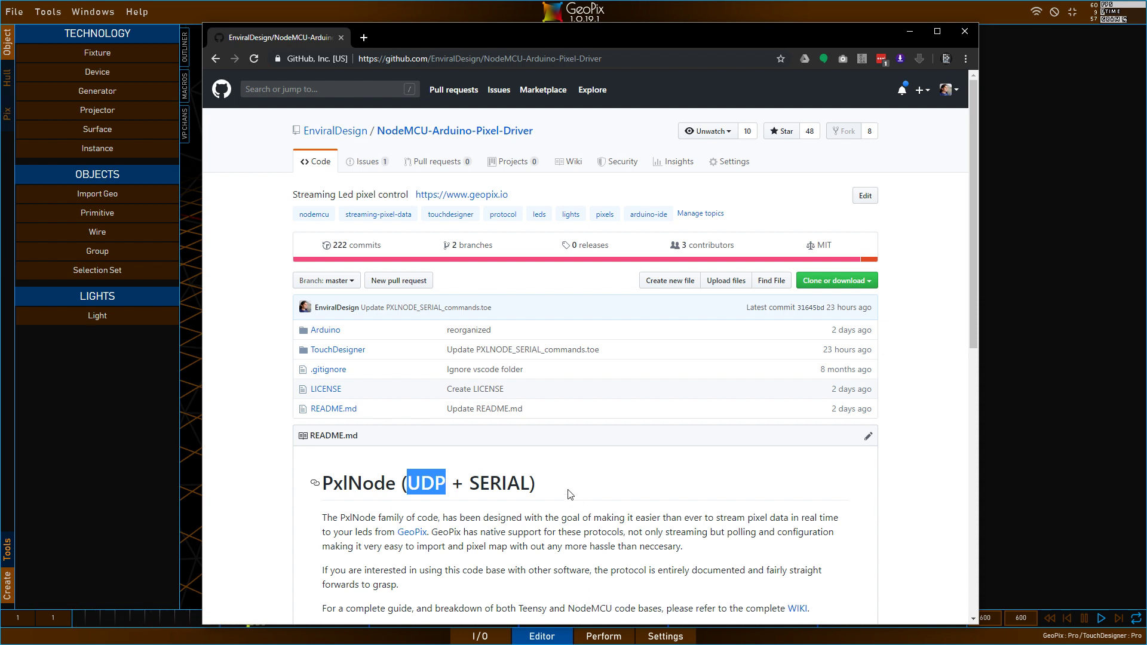
click(437, 478)
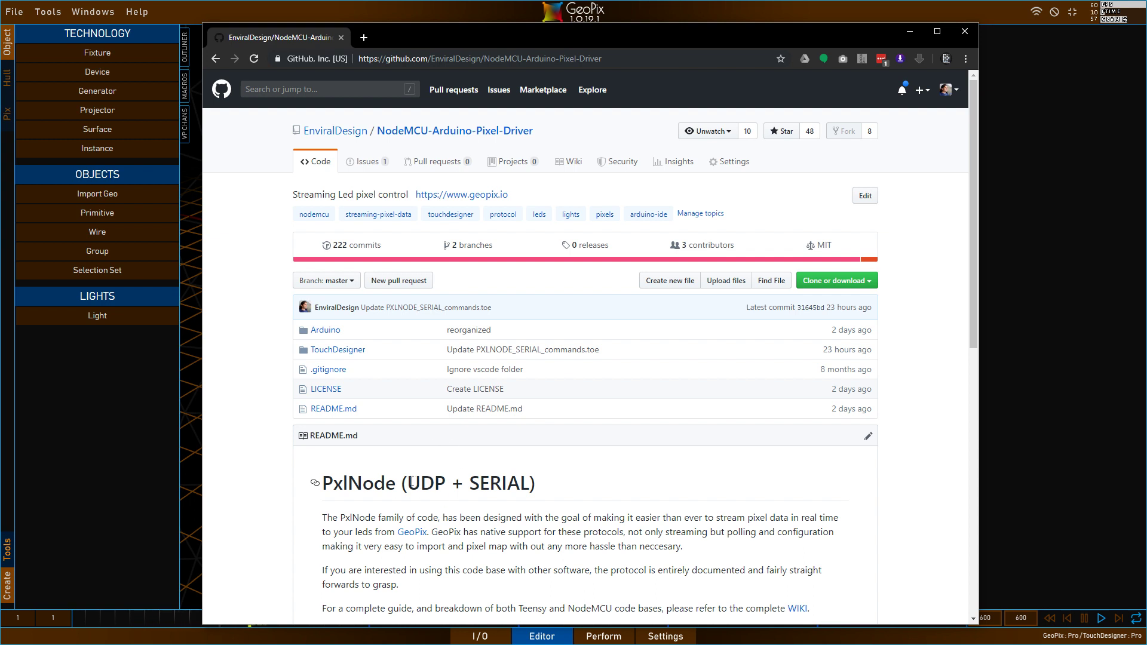
drag(411, 481, 446, 482)
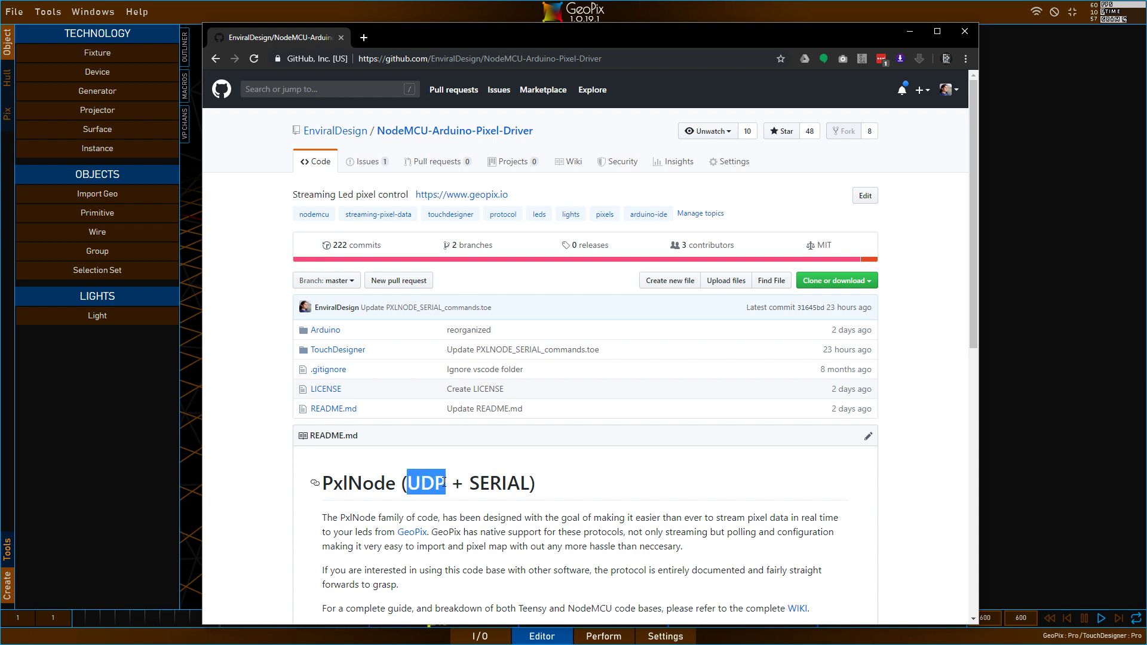
click(506, 482)
drag(532, 482, 469, 483)
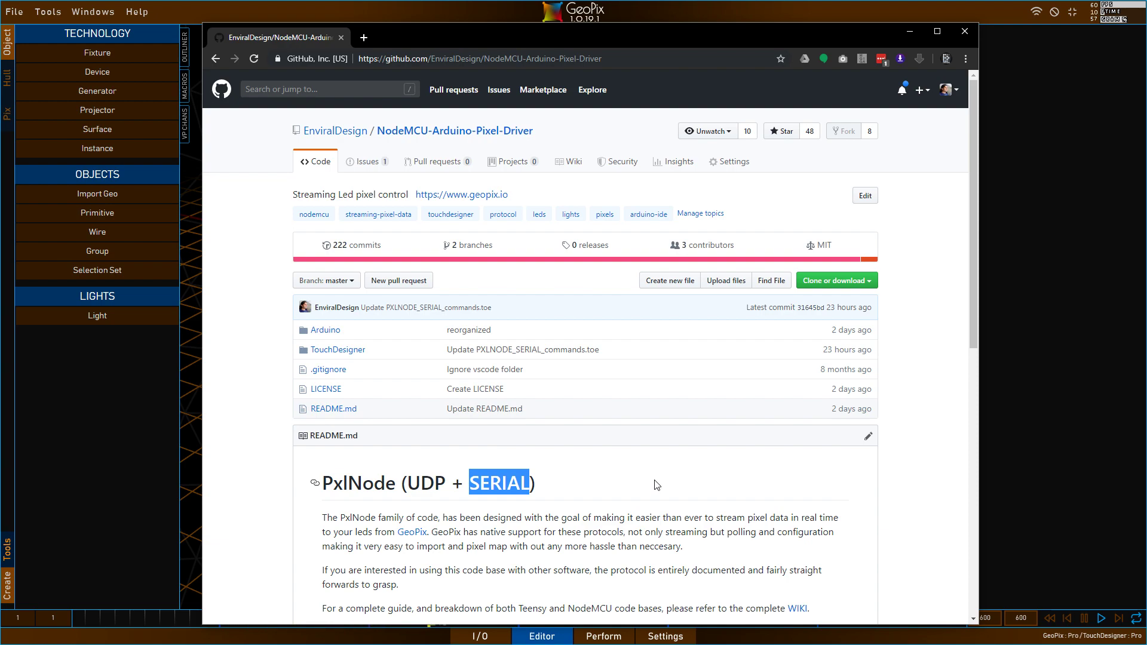
- Scroll back to the top and open the repository's Wiki
scroll(656, 485, down, 10)
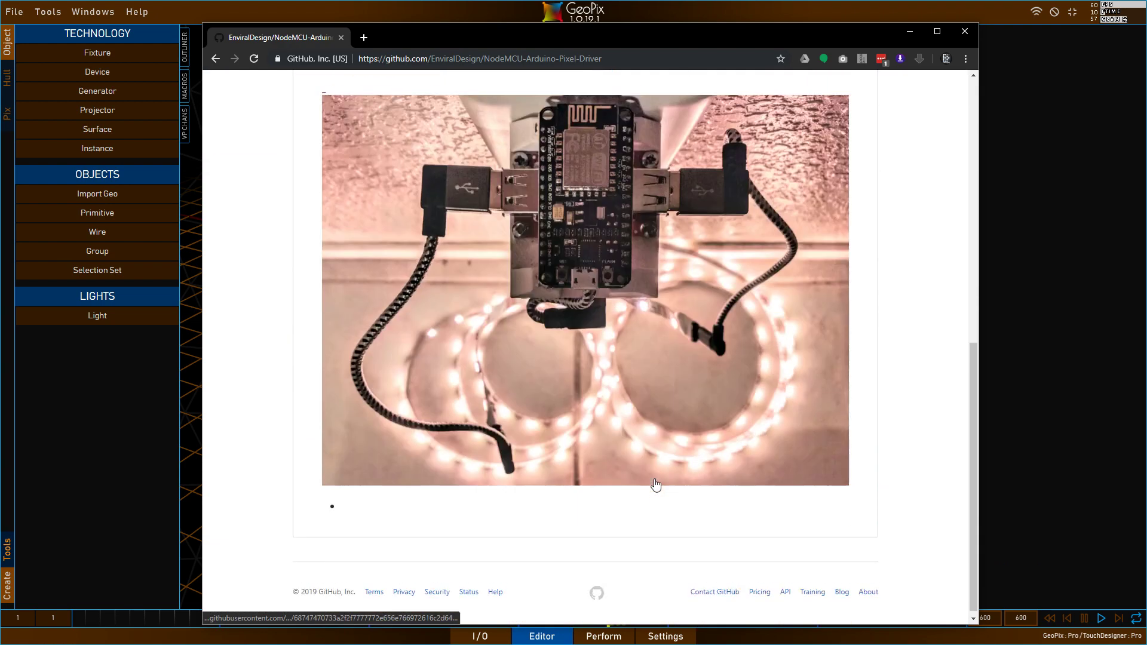
scroll(655, 485, up, 6)
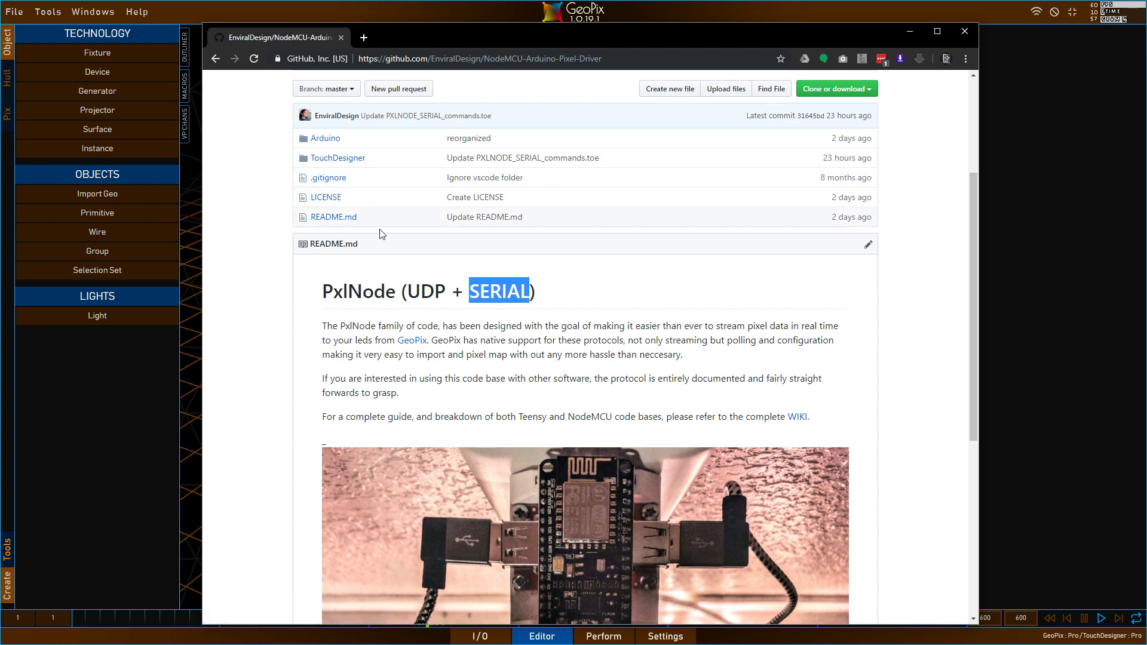
scroll(381, 233, up, 1)
scroll(689, 317, up, 3)
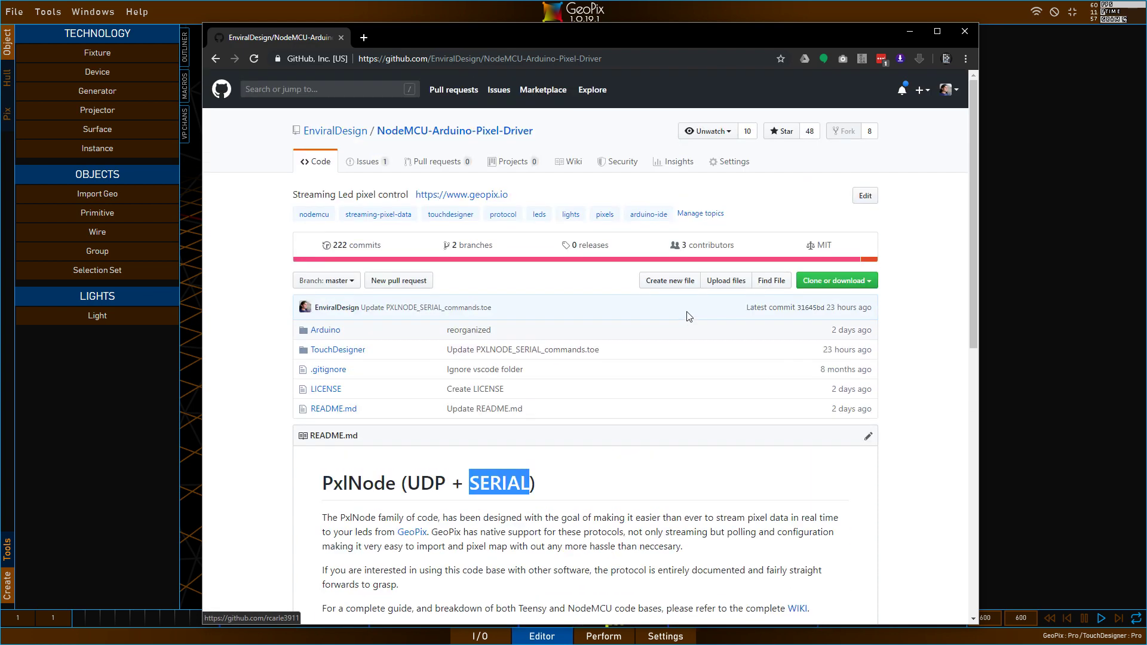
click(572, 164)
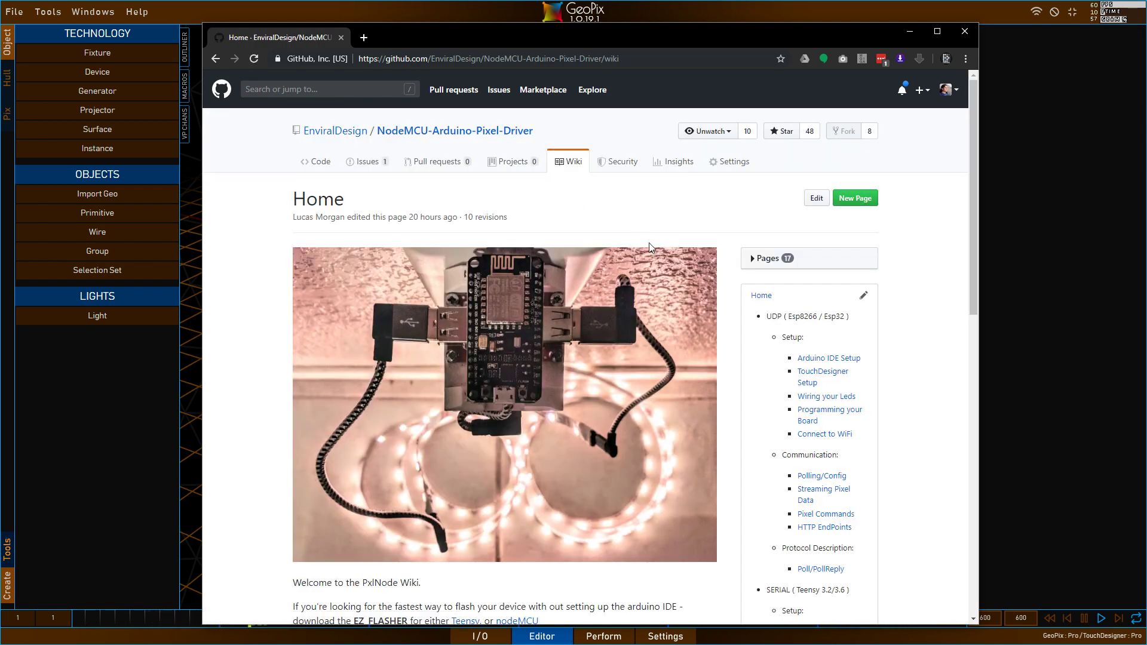
- Read the wiki Home page, highlighting the supported Teensy platforms and the UDP/Serial entries
scroll(753, 322, down, 6)
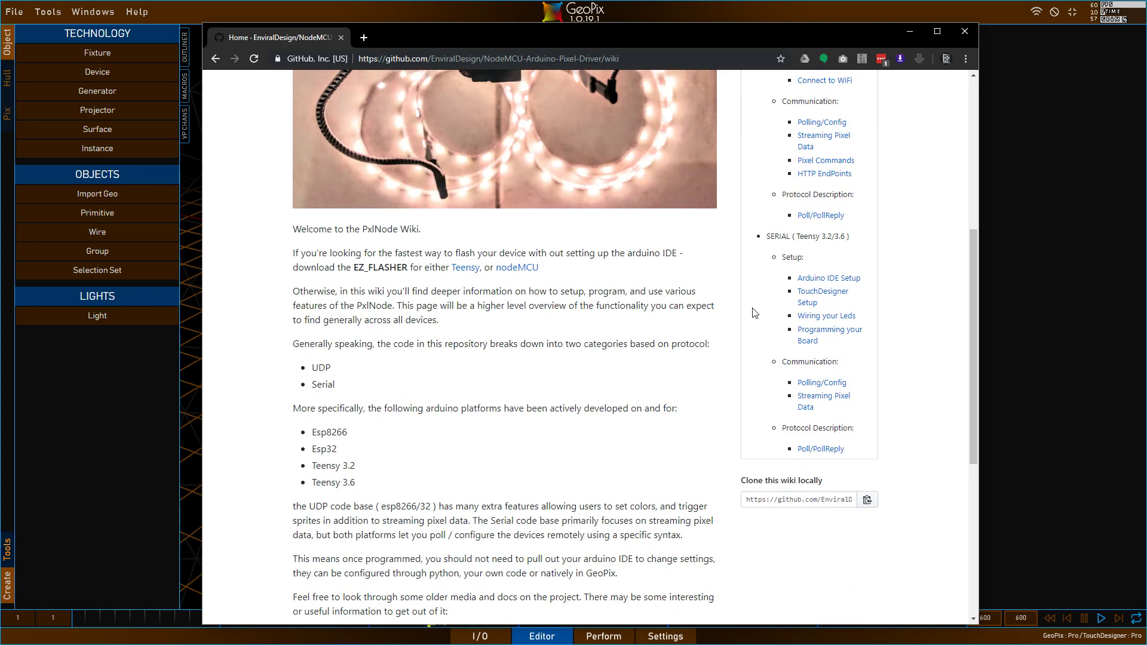
scroll(751, 310, up, 6)
scroll(751, 311, down, 7)
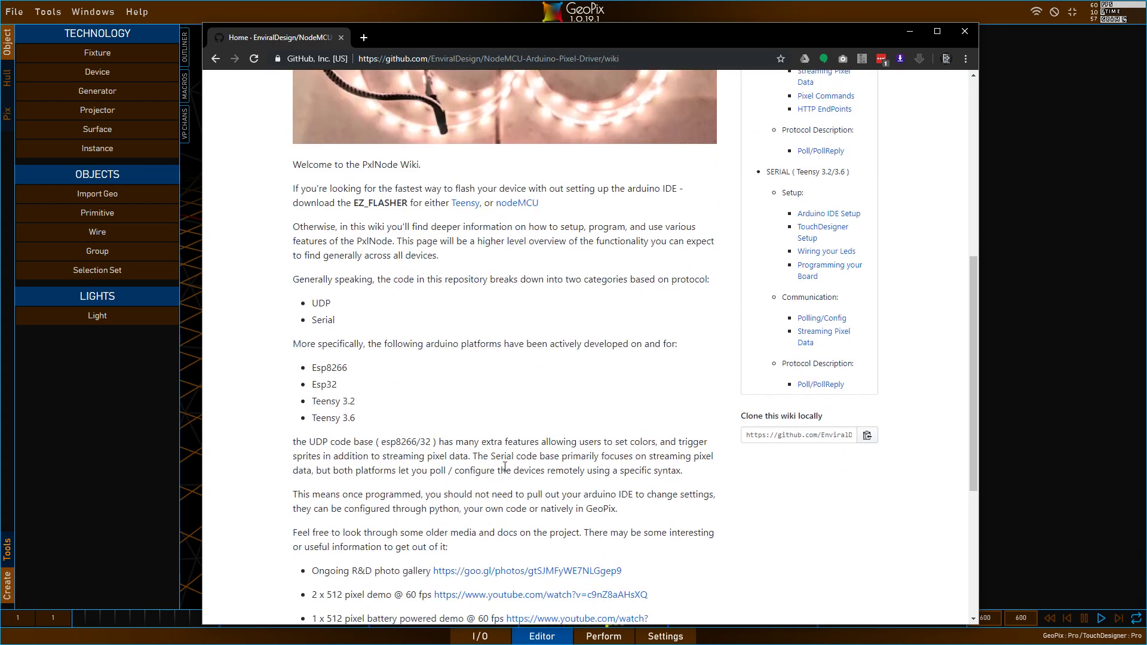
drag(416, 423, 341, 395)
drag(339, 330, 313, 305)
click(432, 392)
scroll(436, 398, down, 4)
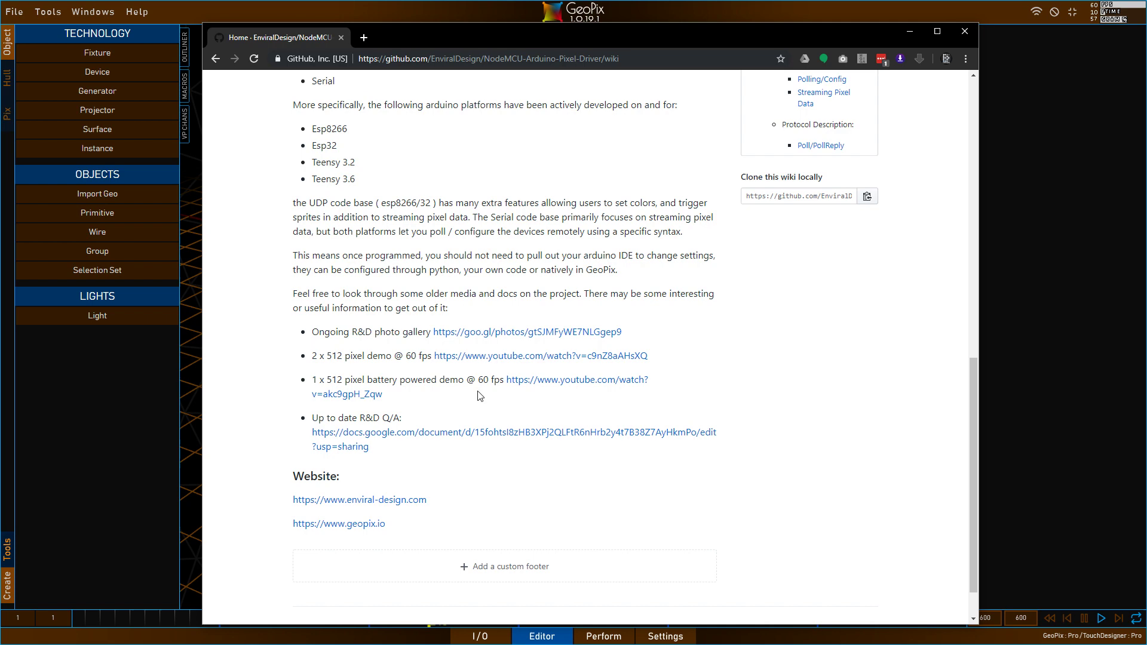
scroll(508, 404, up, 7)
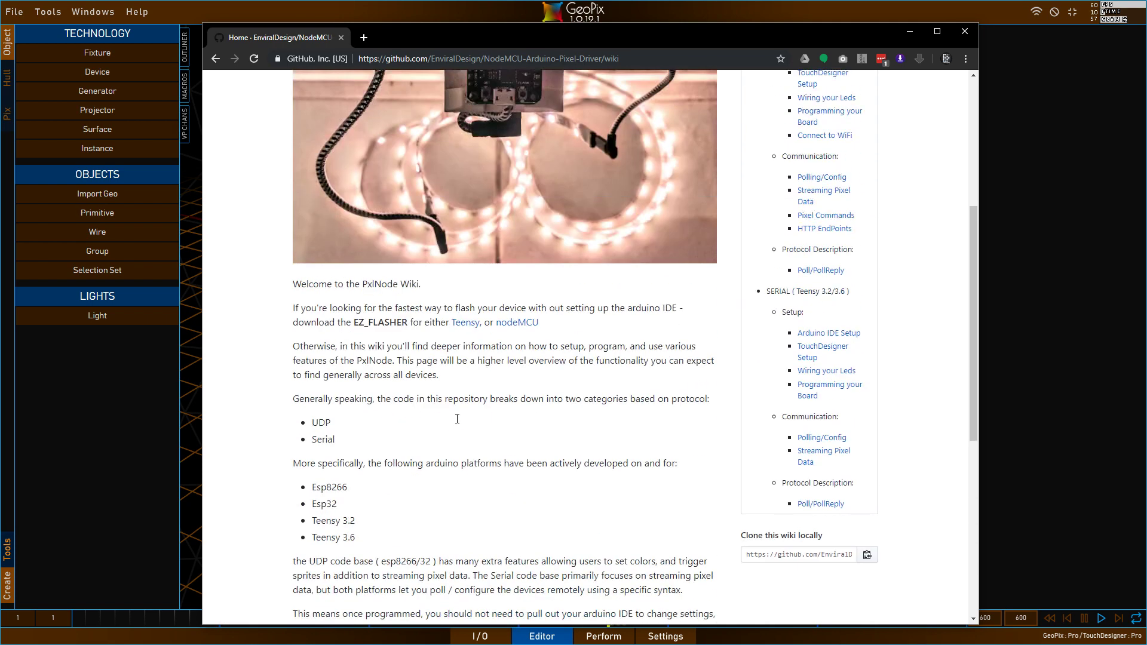
scroll(460, 410, up, 2)
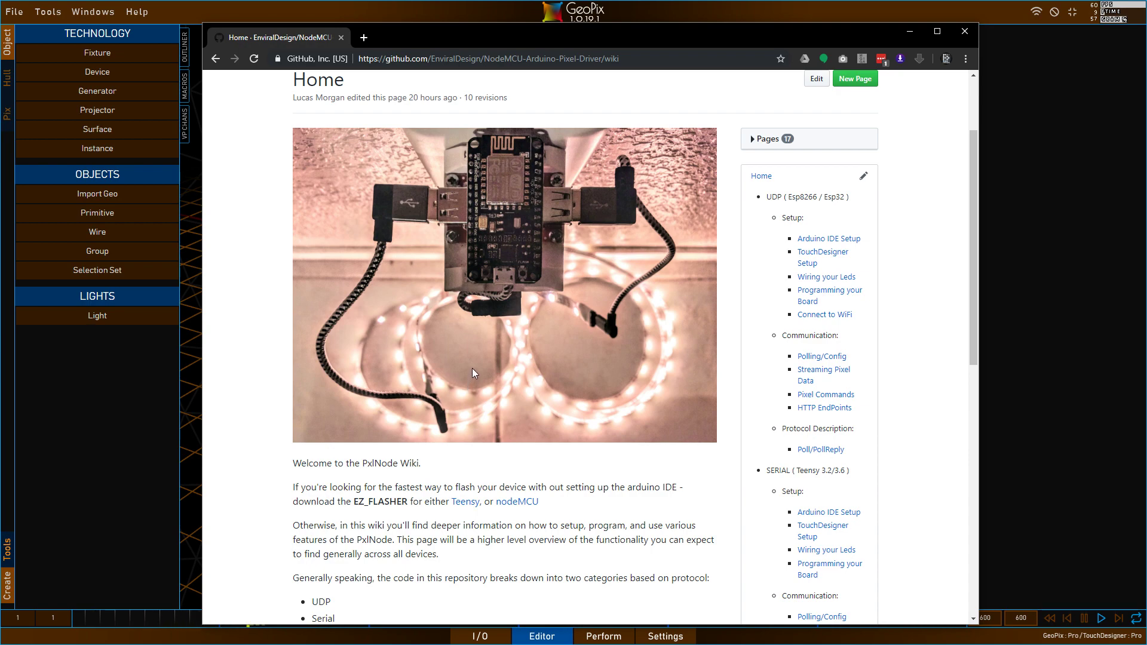
scroll(603, 409, down, 5)
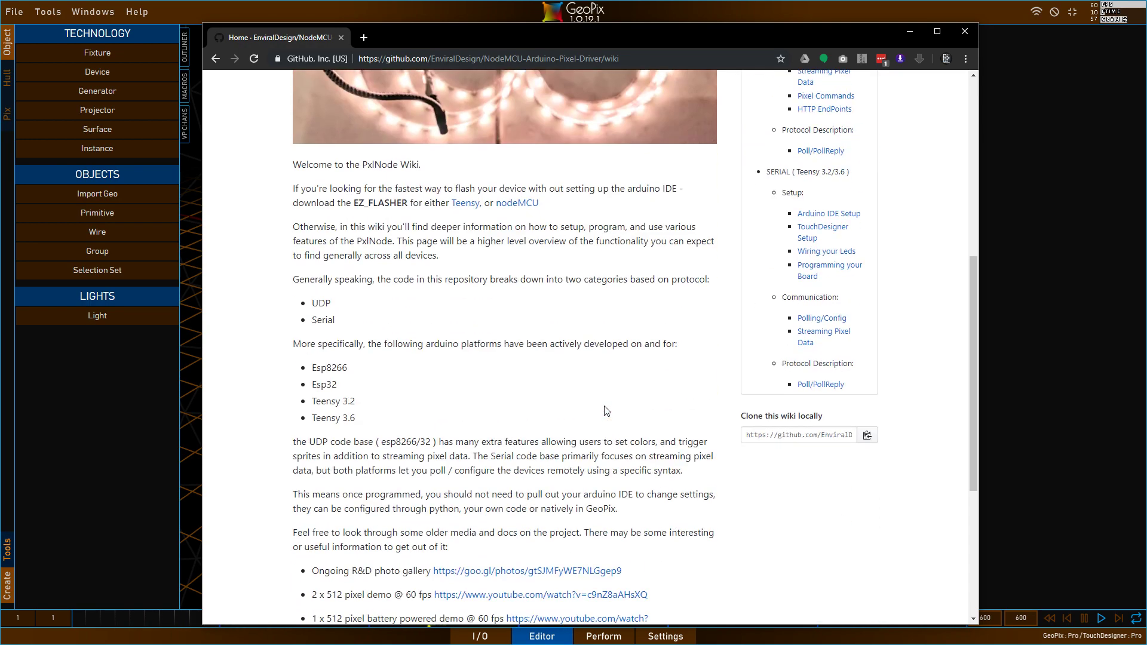
scroll(606, 408, up, 6)
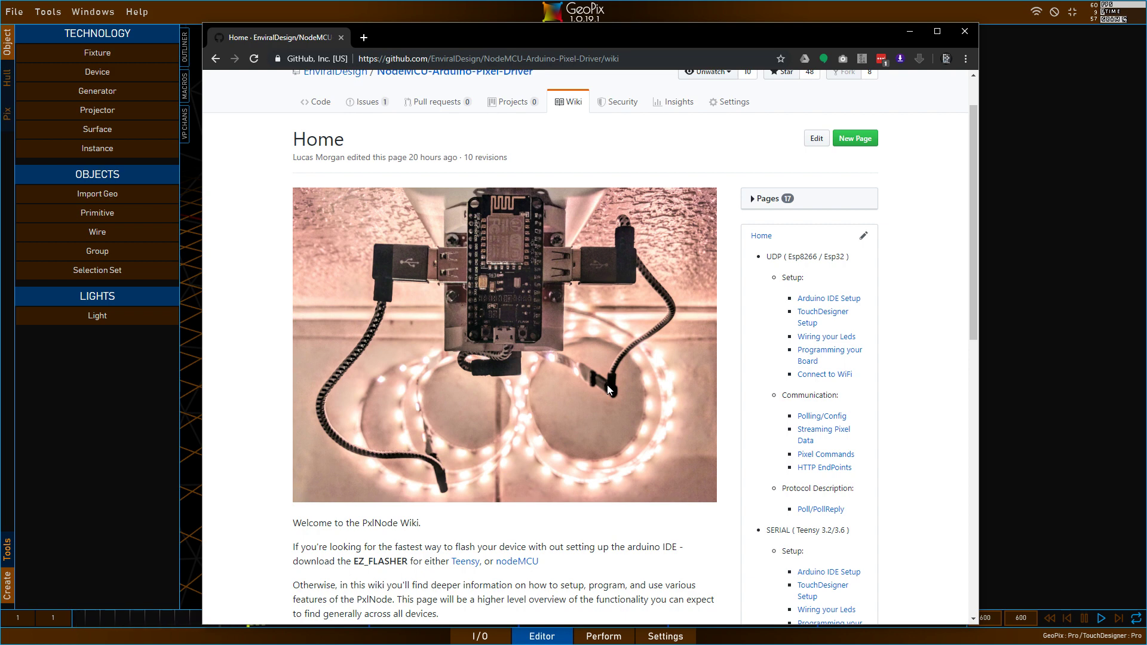
scroll(734, 286, down, 2)
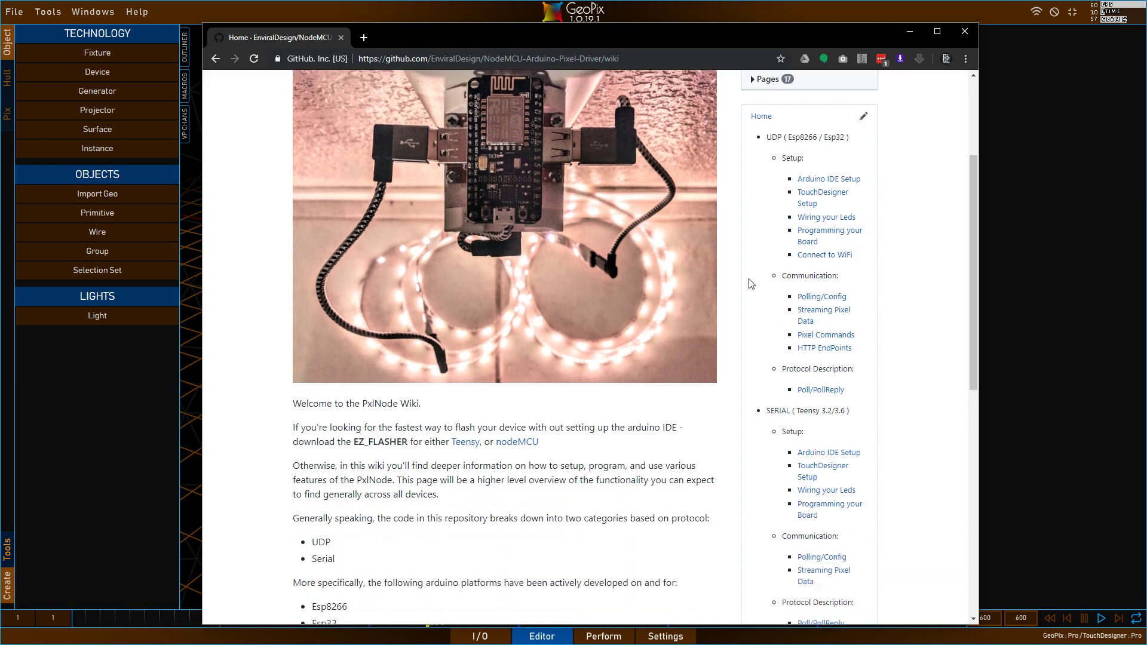
scroll(810, 543, down, 2)
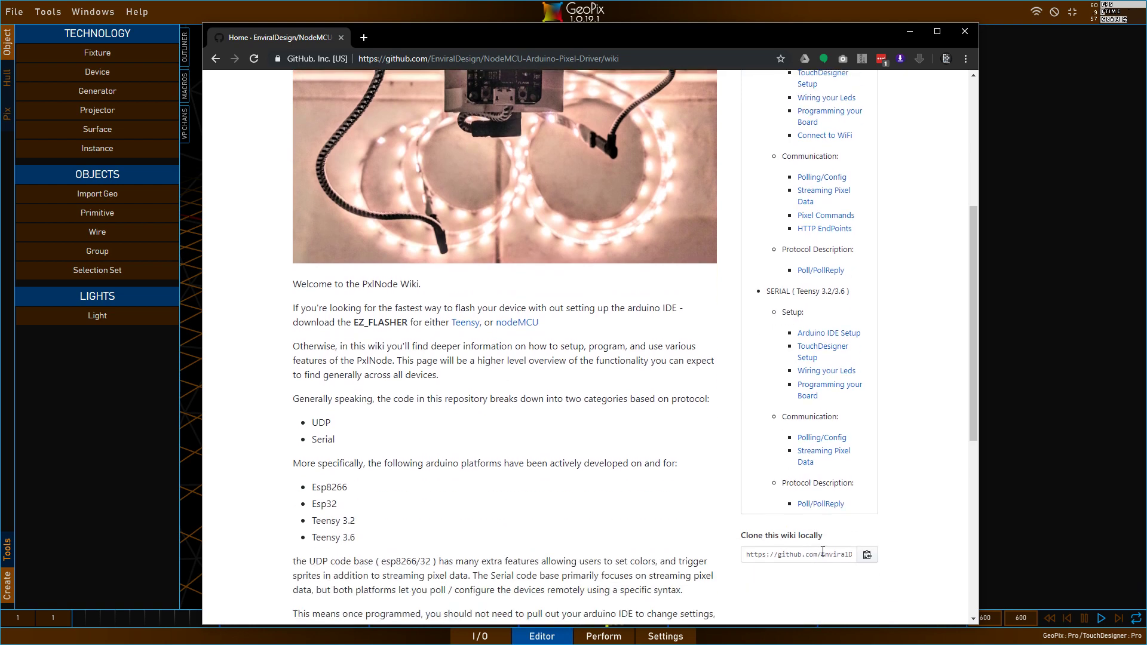
scroll(822, 551, up, 3)
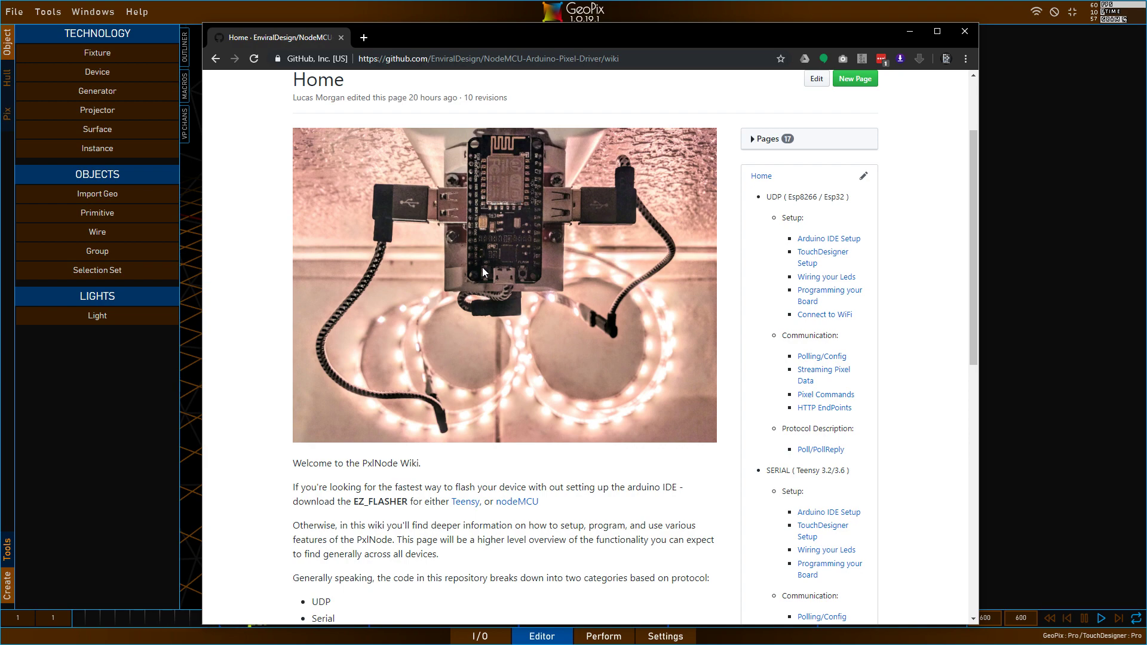
- Minimise Chrome with Super+Down, then restore the PxlNode wiki window and shift it slightly left
key(super+Down)
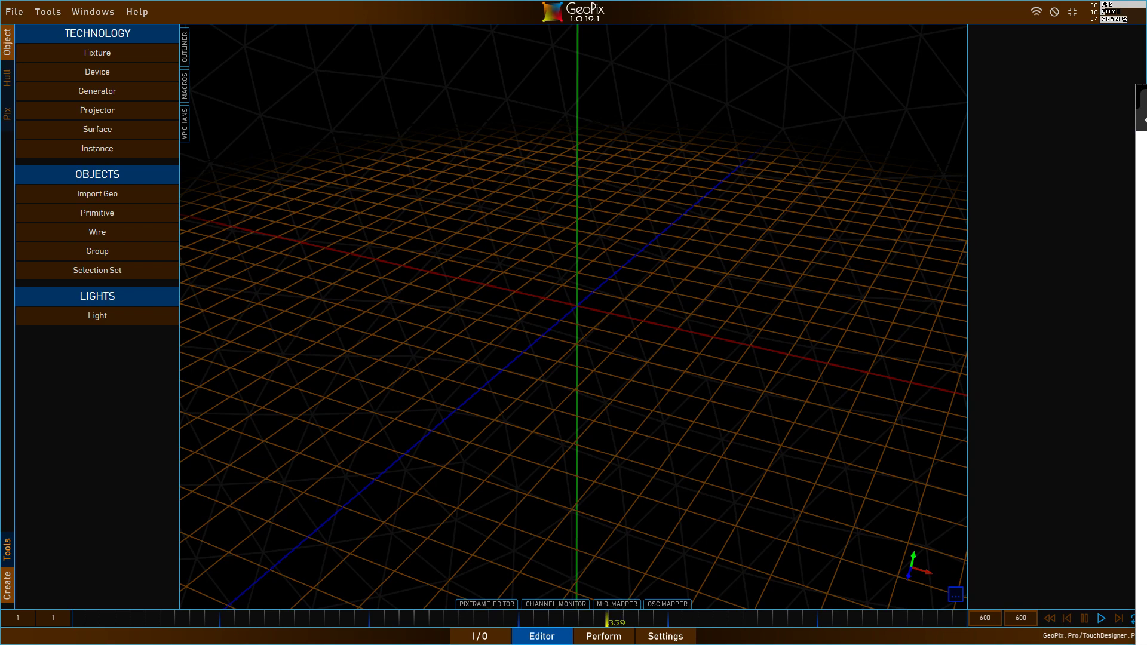
key(alt+Tab)
drag(628, 30, 624, 32)
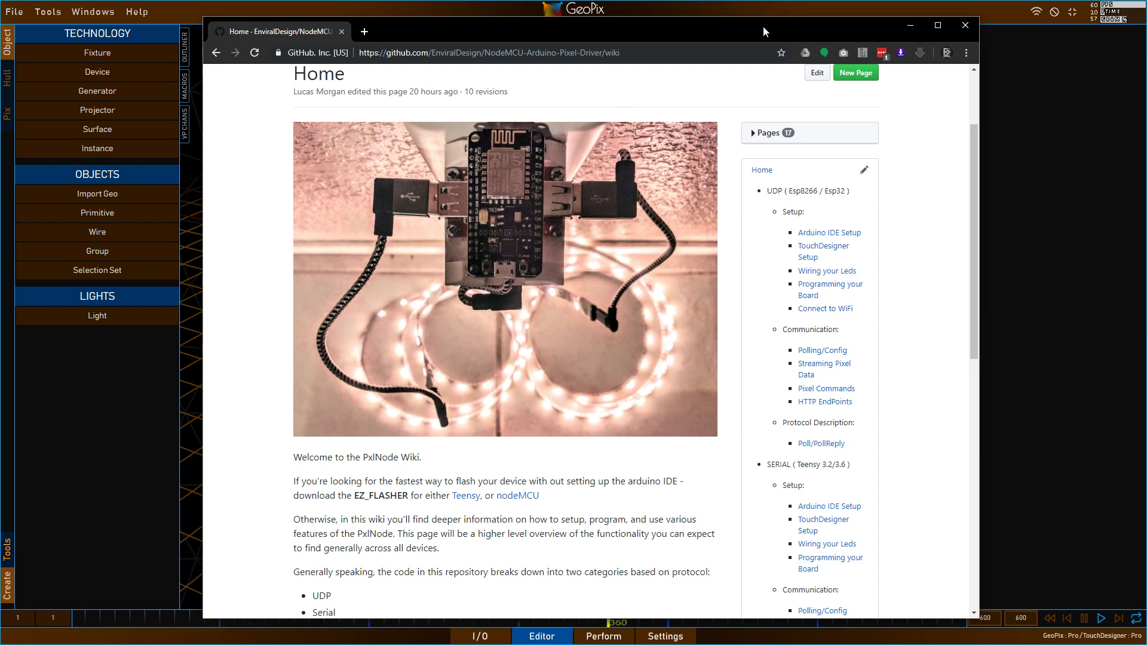
- Highlight the UDP (Esp8266 / Esp32) and SERIAL (Teensy 3.2/3.6) sidebar lines on the wiki Home page
drag(976, 194, 972, 218)
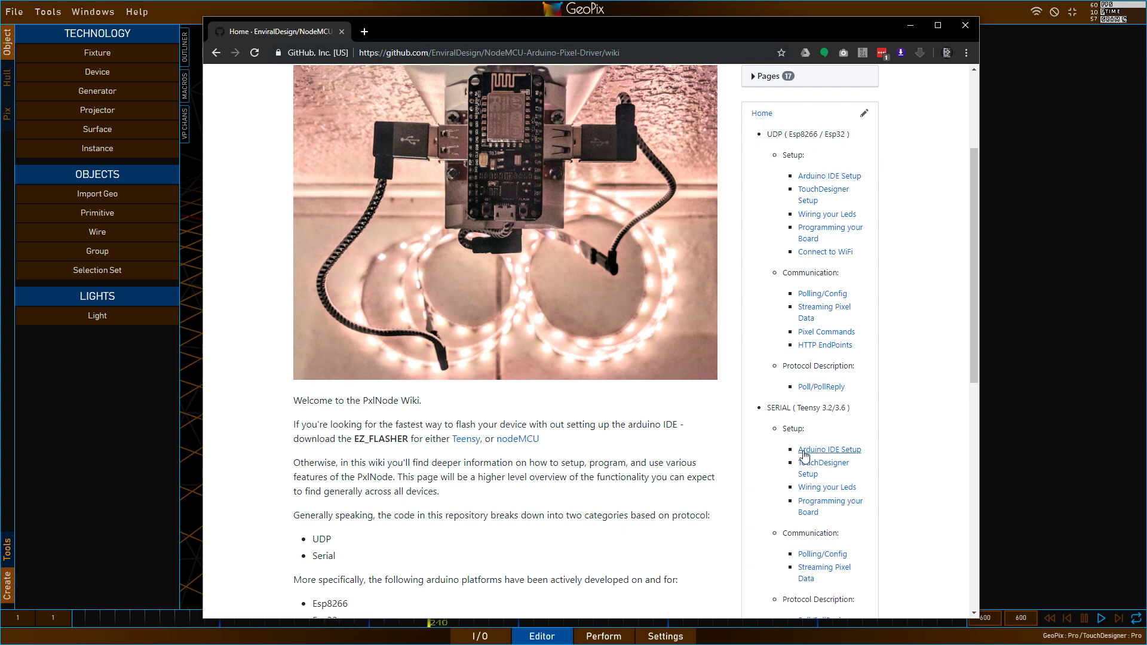
drag(767, 133, 853, 142)
drag(850, 408, 769, 411)
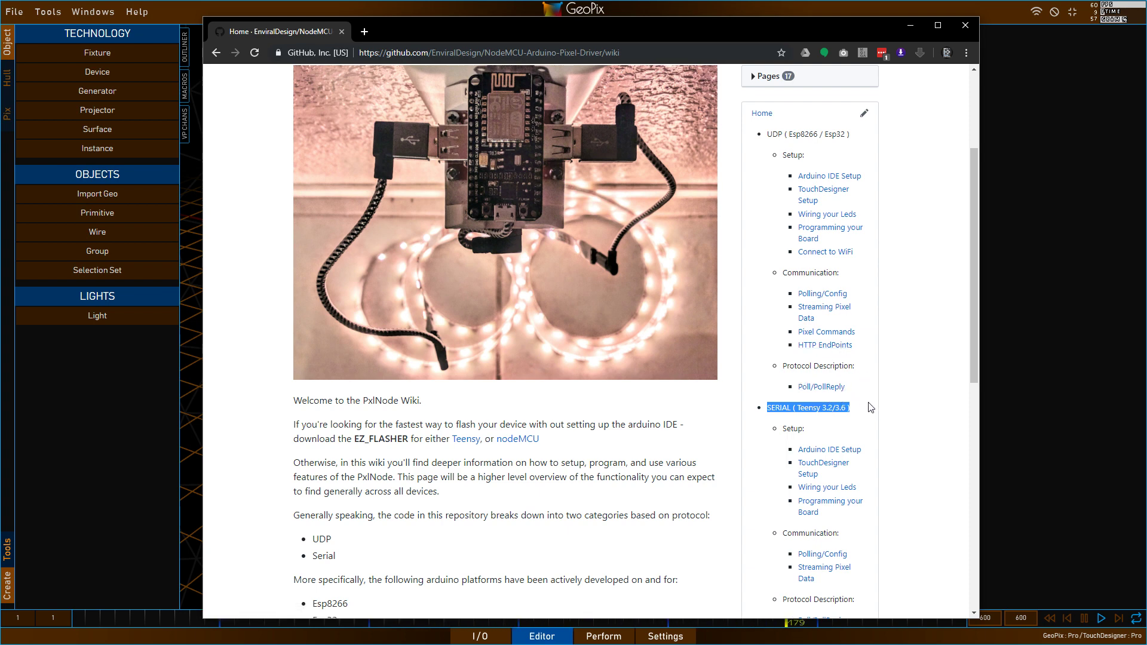
scroll(869, 406, down, 3)
scroll(869, 406, up, 3)
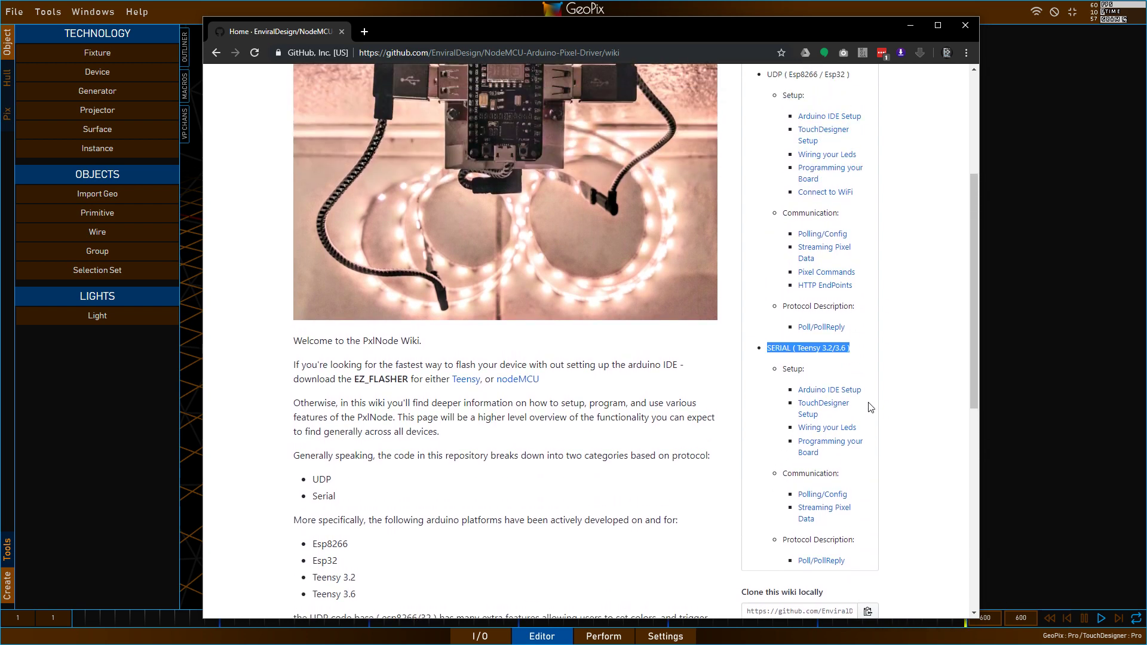
scroll(871, 407, down, 2)
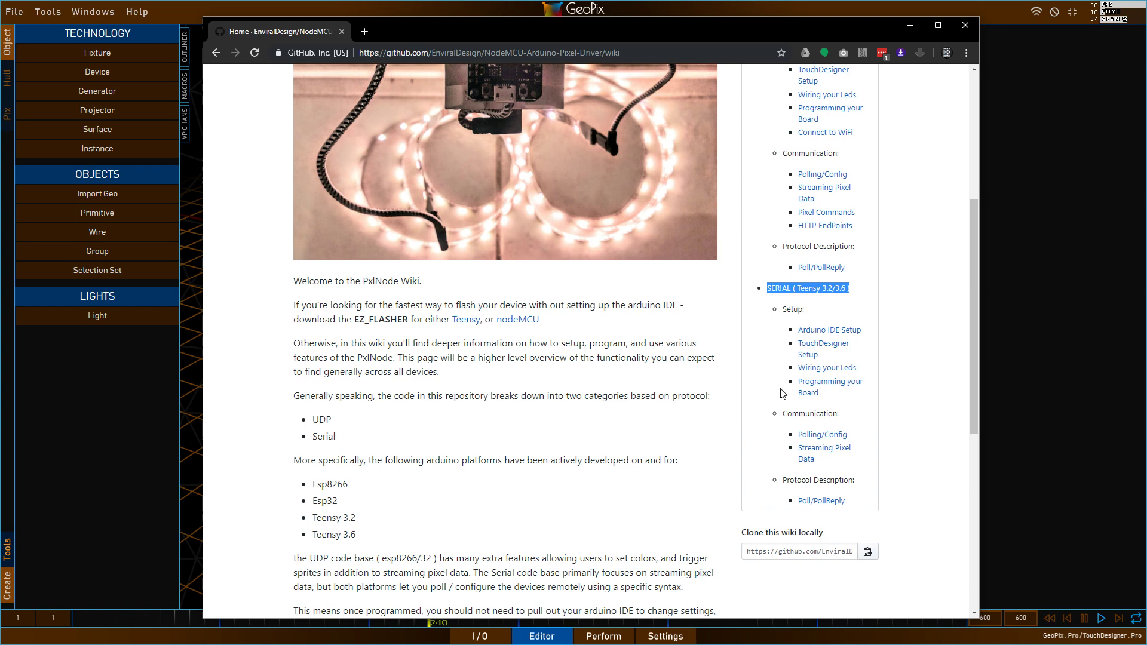
scroll(796, 361, up, 4)
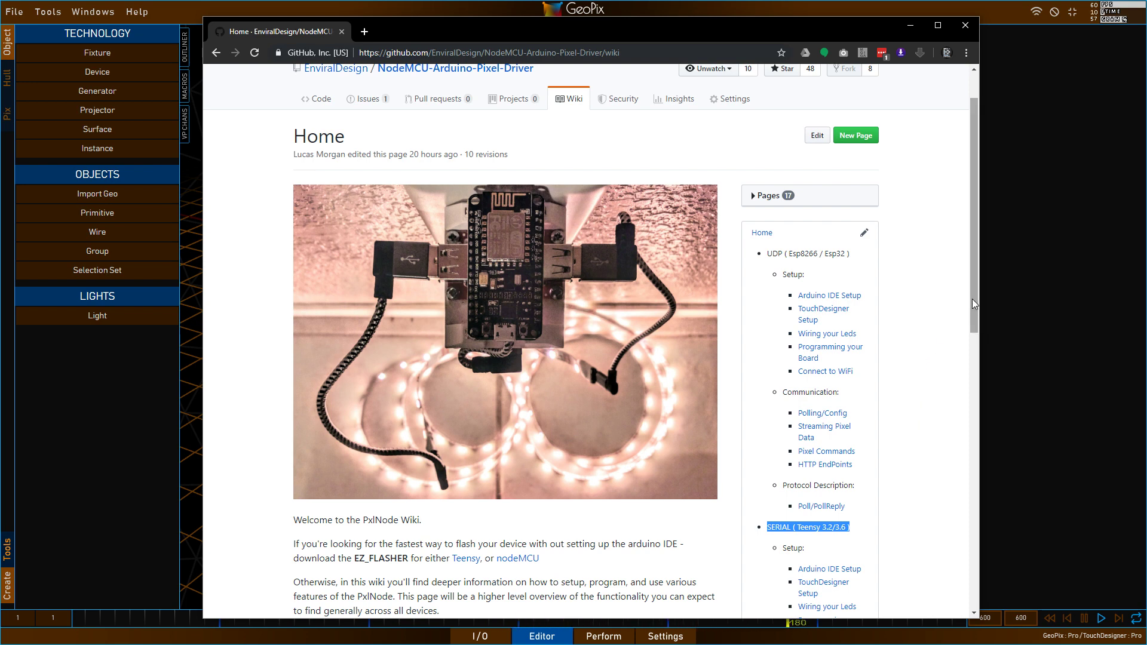
drag(972, 298, 972, 303)
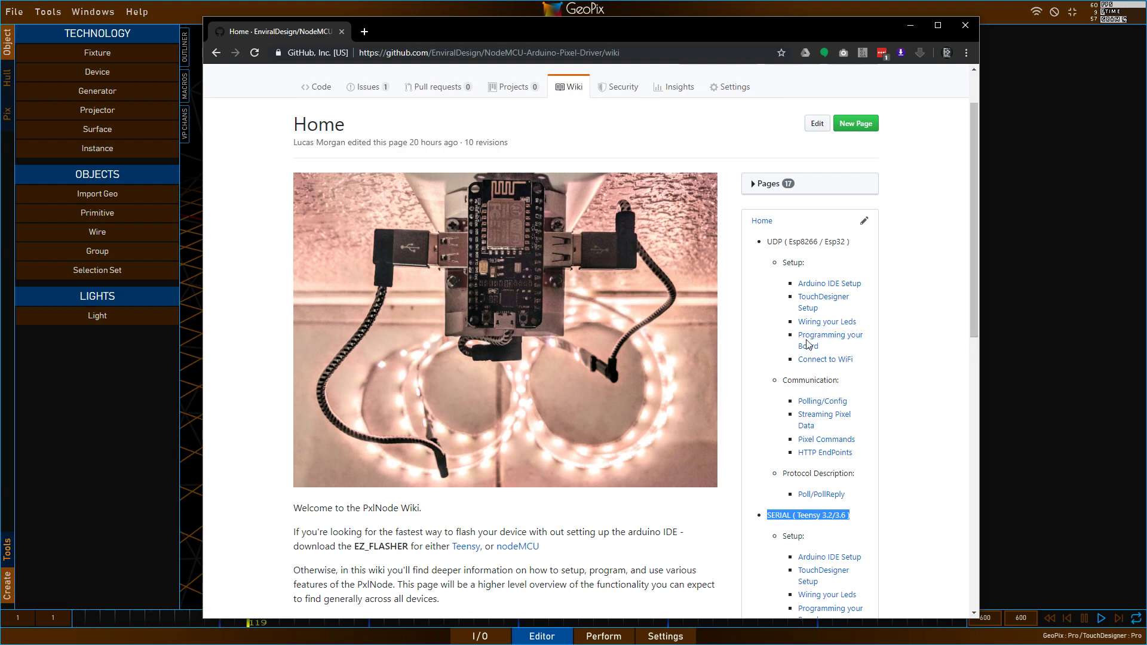
scroll(550, 411, down, 1)
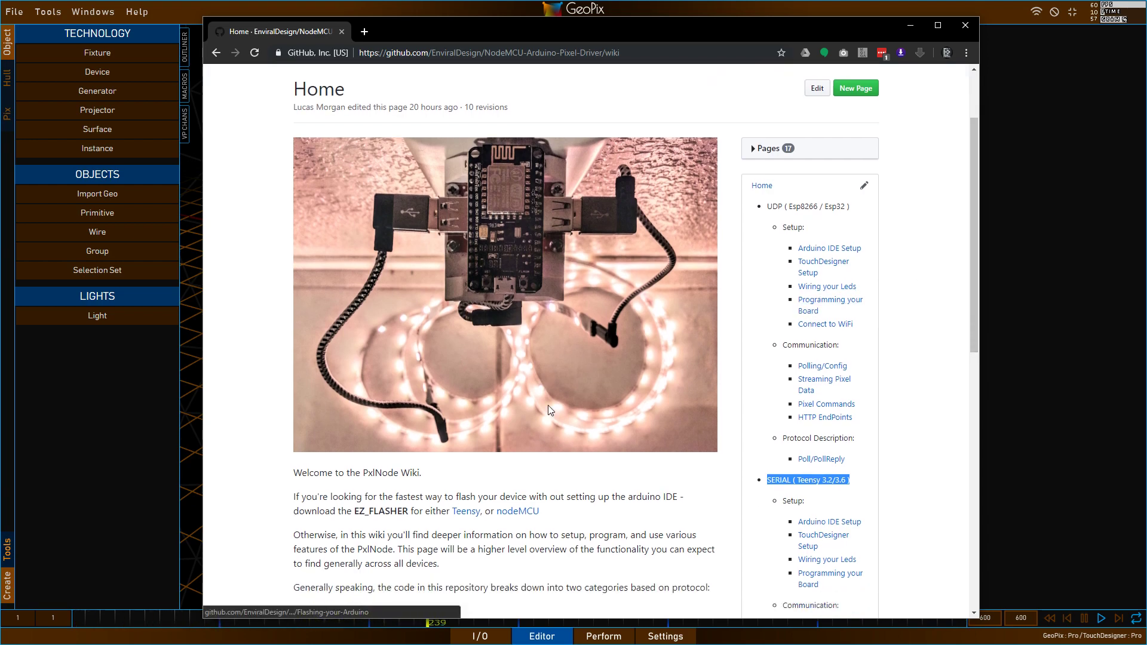
- Highlight EZ_FLASHER in the Home intro and follow the nodeMCU link to 'Flashing your Arduino'
scroll(550, 410, down, 3)
drag(297, 298, 540, 307)
click(487, 312)
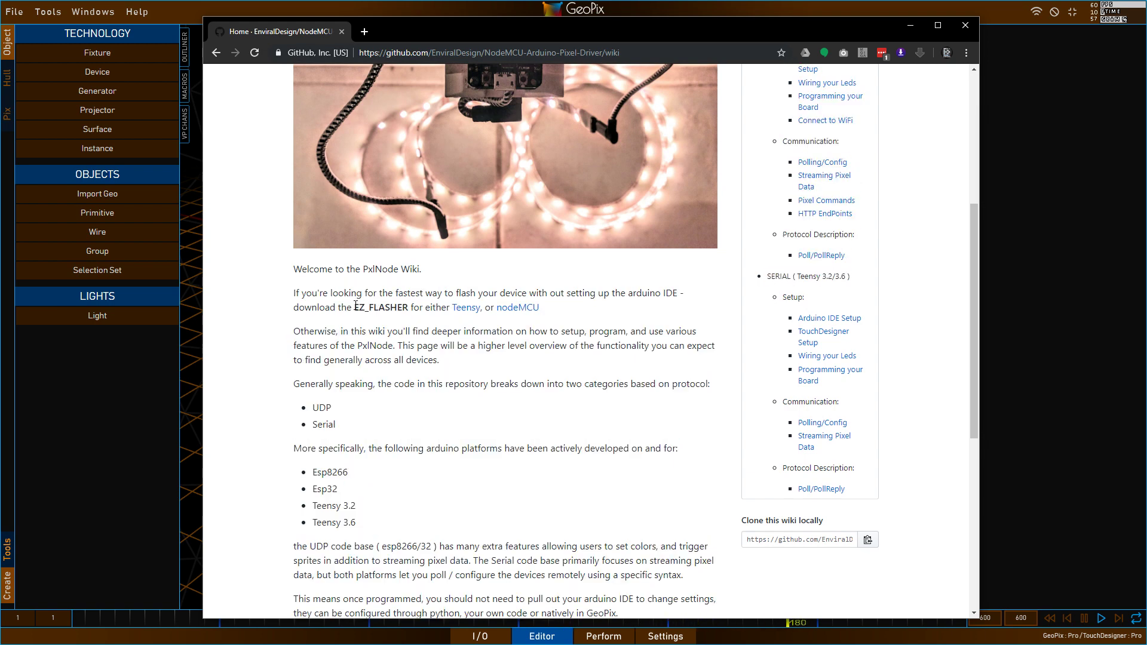
drag(356, 306, 409, 307)
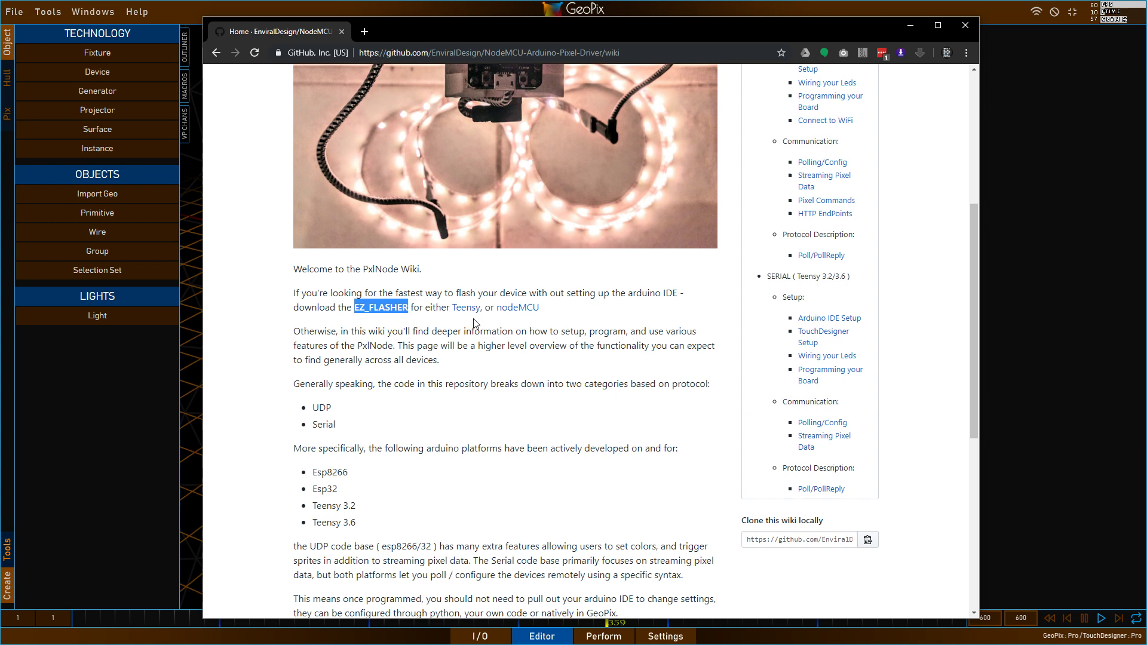
click(509, 309)
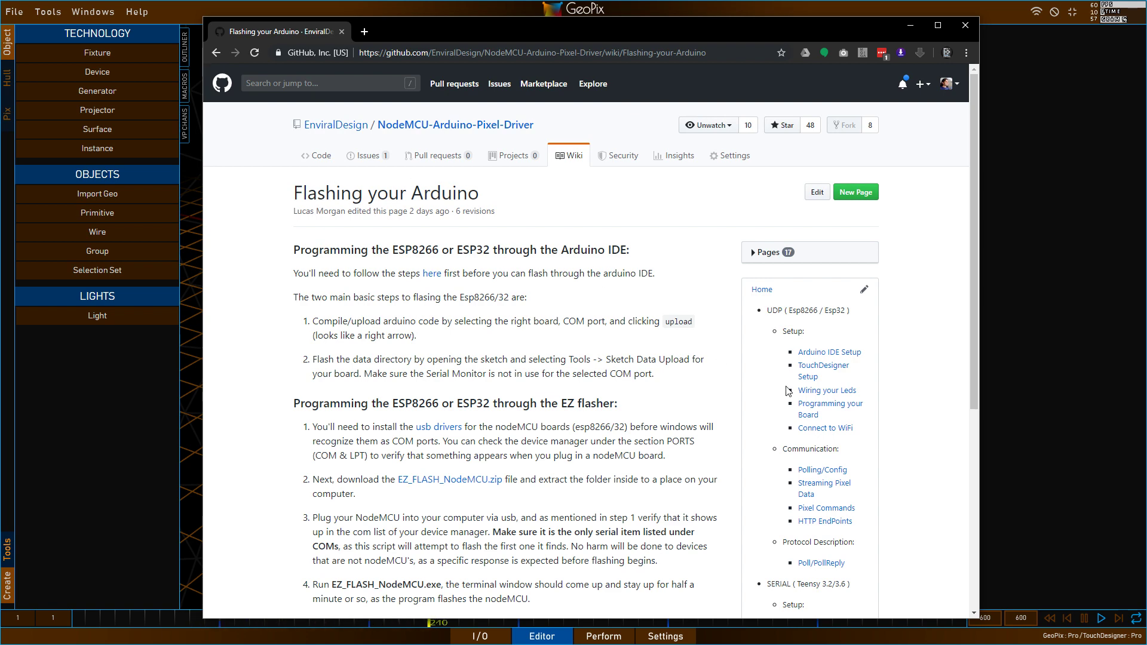
click(819, 409)
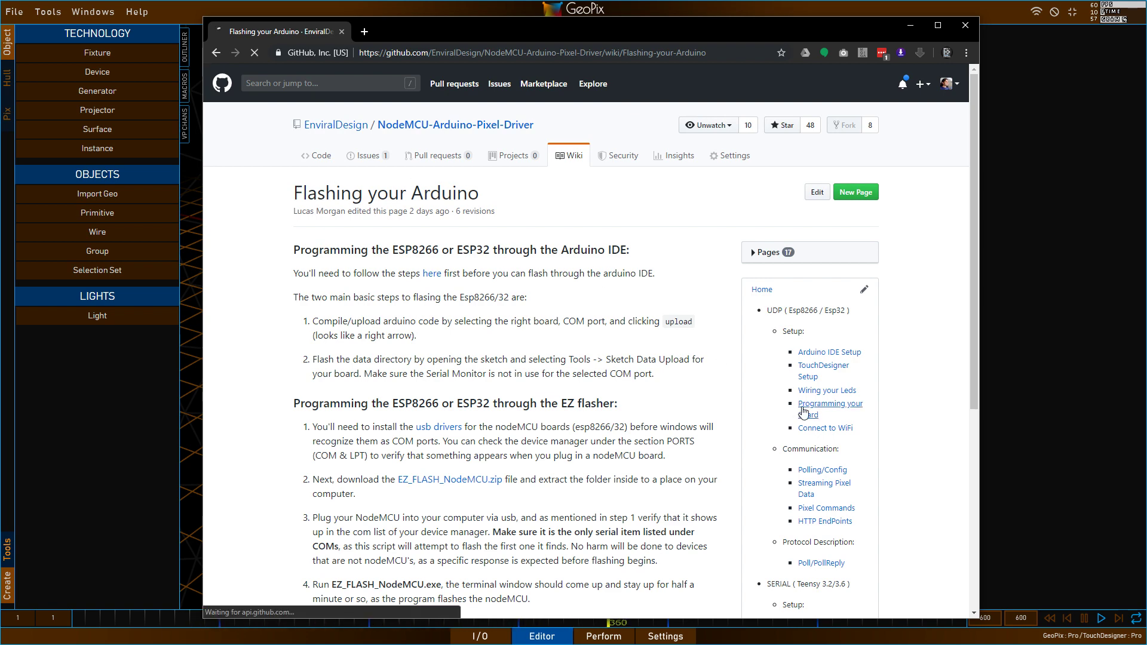
scroll(391, 307, down, 2)
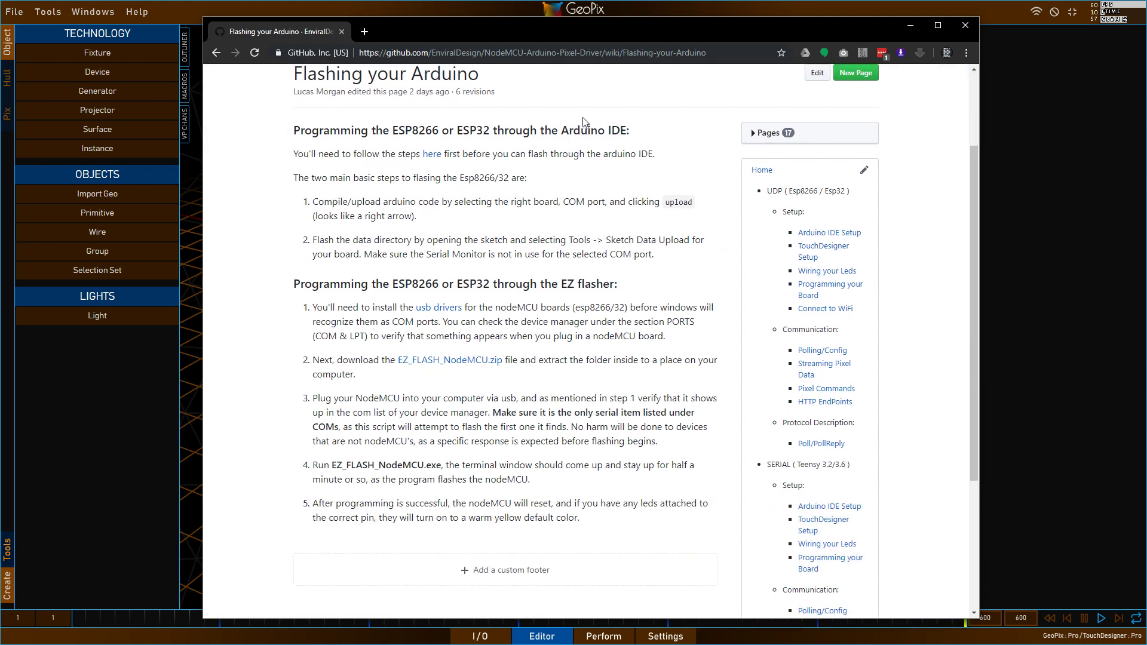
drag(292, 130, 692, 264)
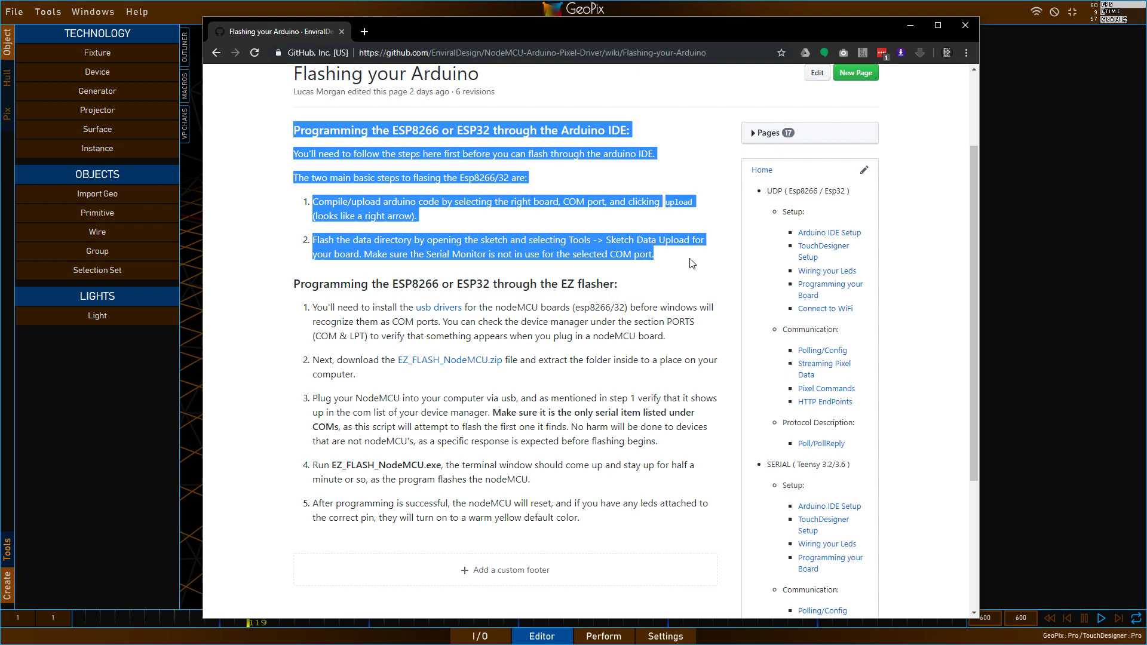
click(437, 350)
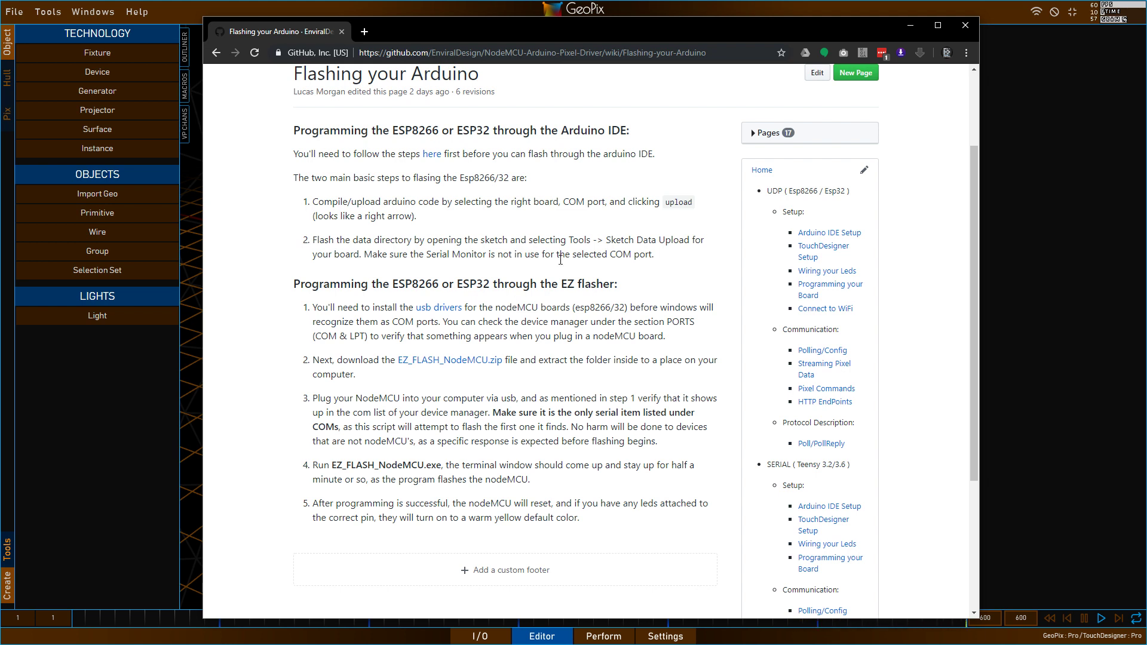
middle_click(443, 316)
click(414, 31)
mouse_move(485, 134)
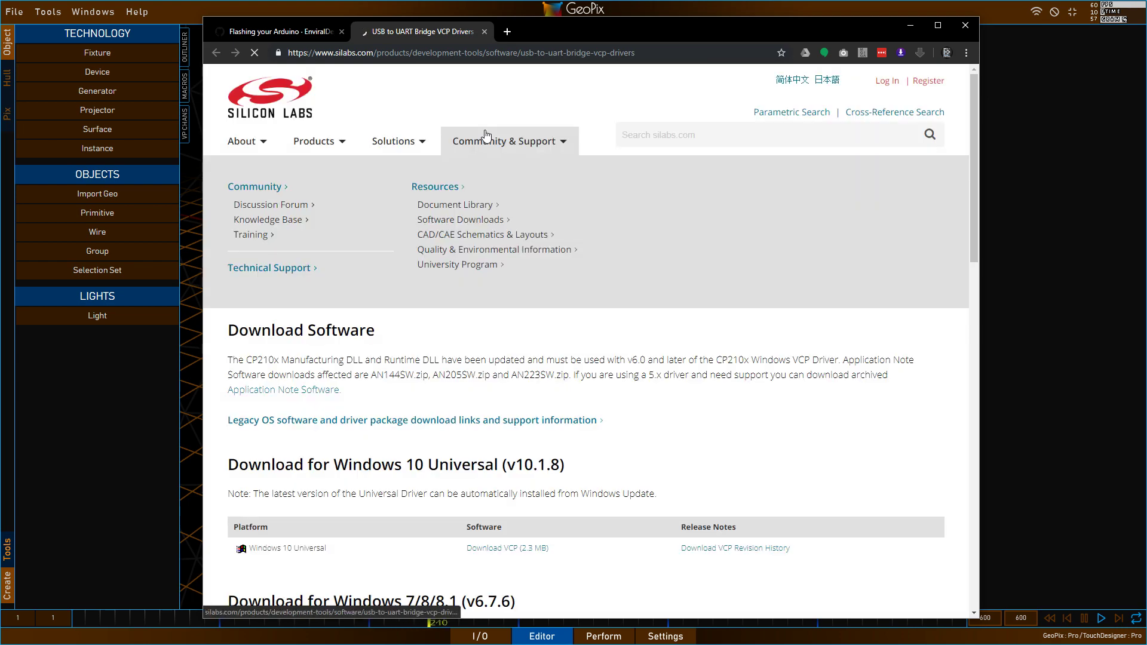
scroll(562, 302, down, 1)
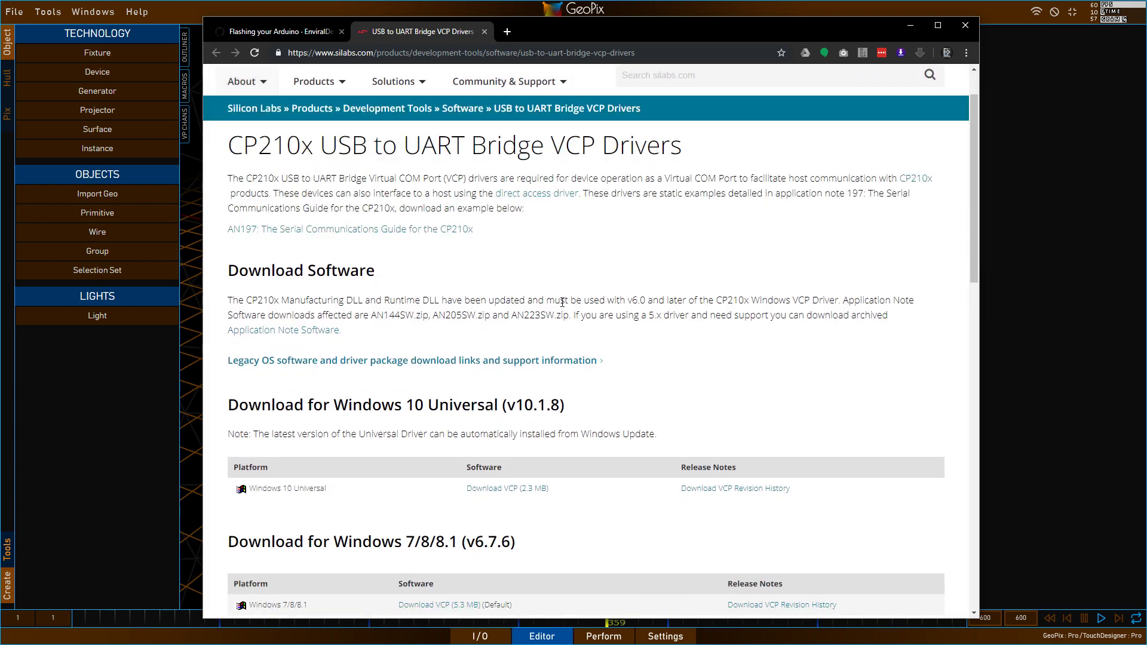
scroll(482, 388, down, 1)
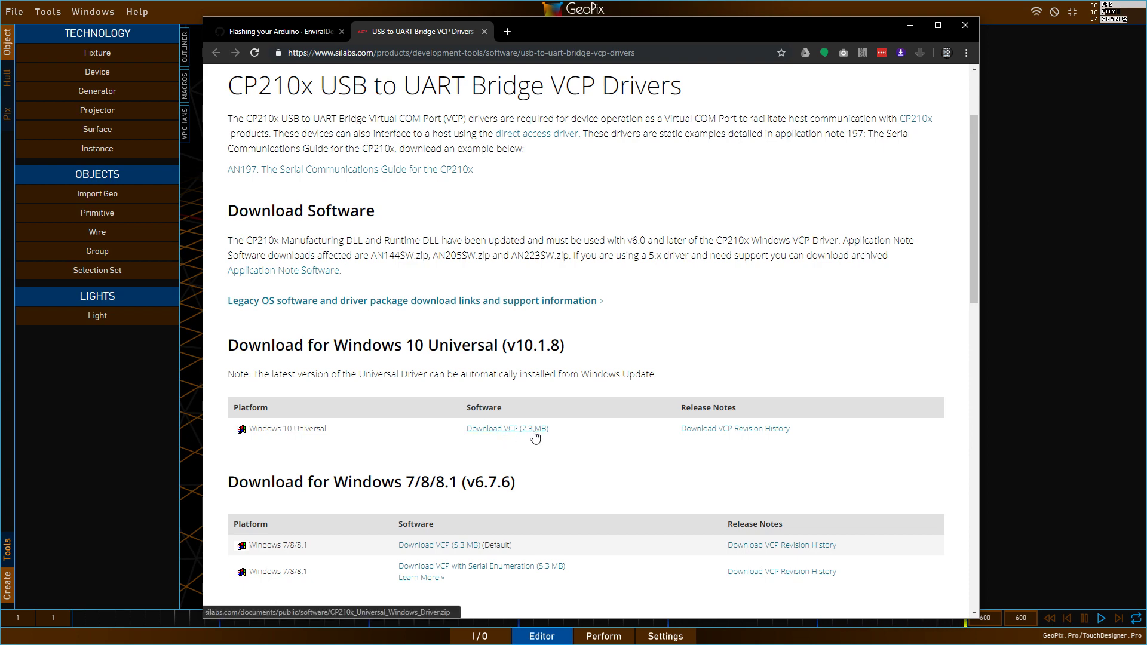
scroll(688, 447, down, 2)
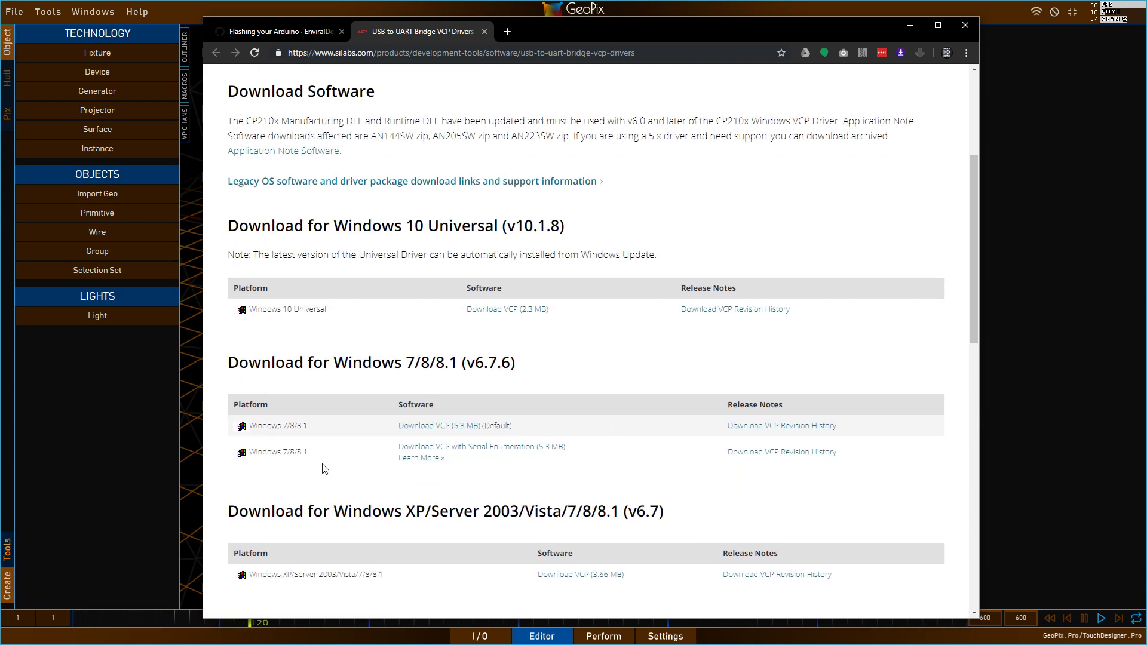
scroll(353, 472, down, 2)
scroll(404, 387, up, 6)
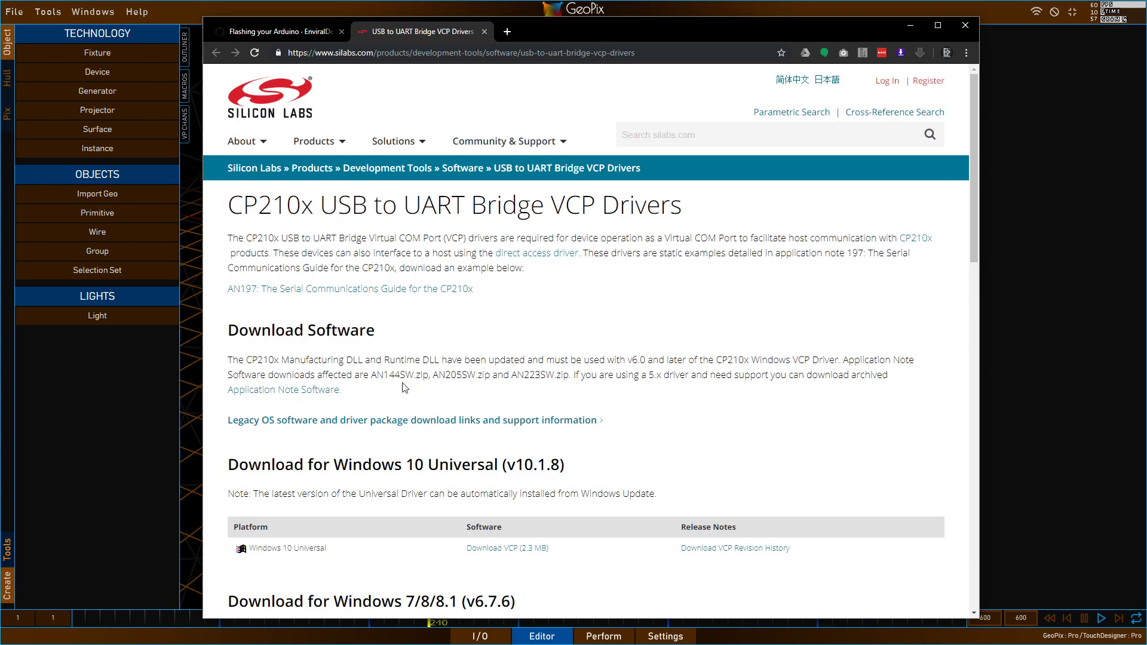
click(484, 31)
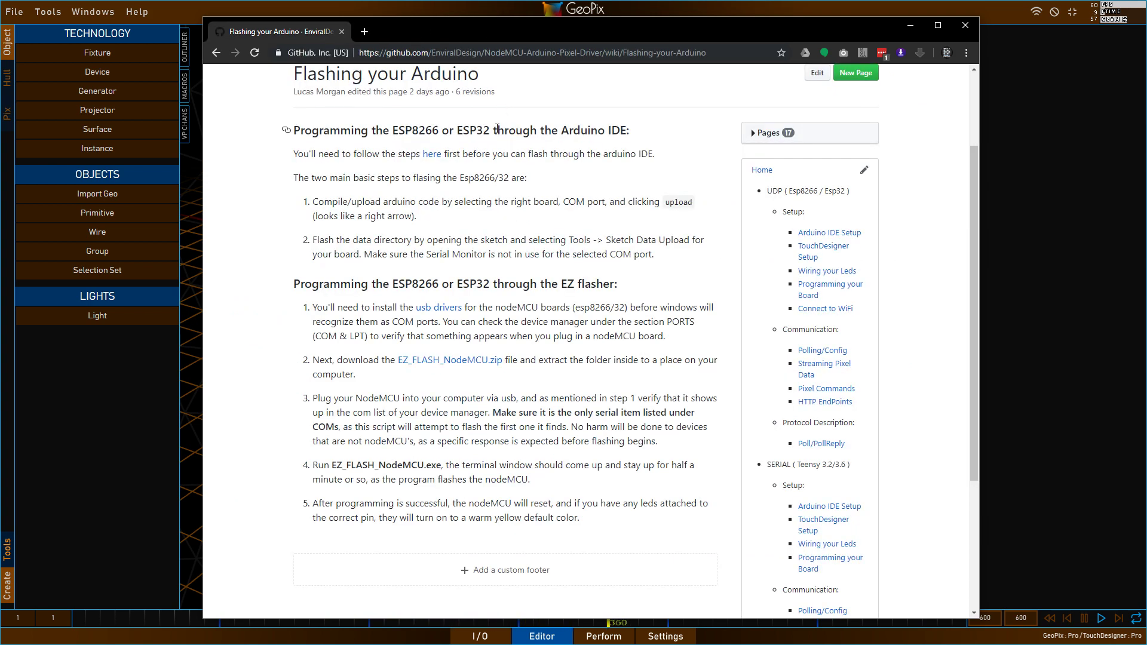
- Download EZ_FLASH_NodeMCU.zip and confirm saving it to Downloads
click(433, 369)
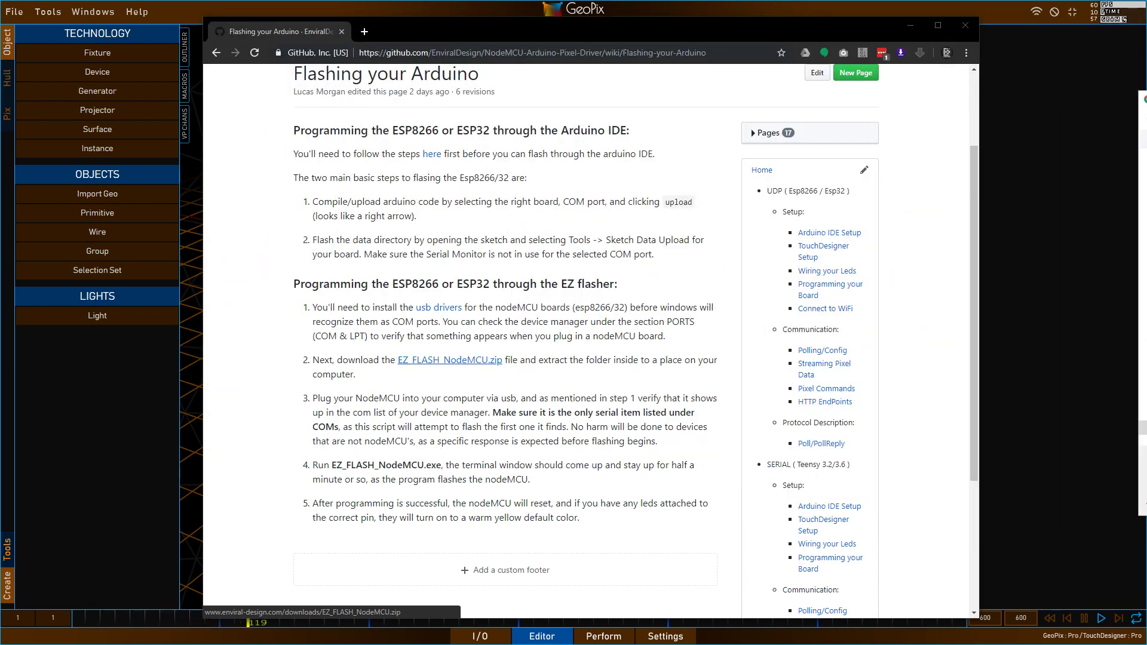
key(Return)
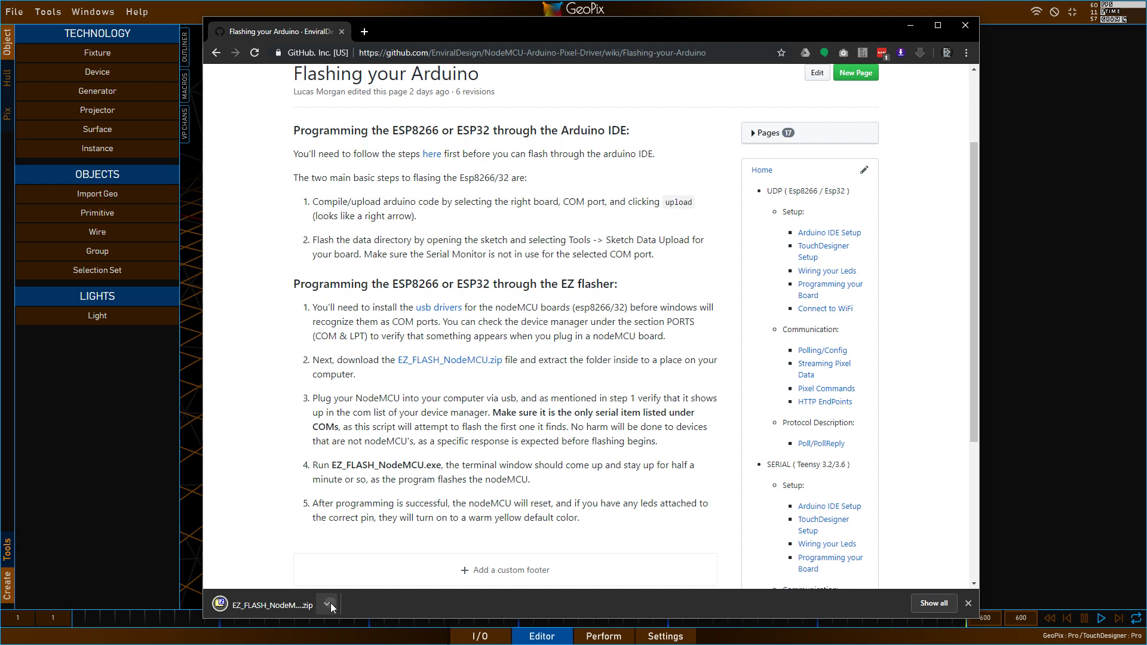
- Show the downloaded zip in its folder and push the extra windows, including 7-Zip, aside
click(331, 603)
click(353, 627)
drag(448, 396, 1146, 358)
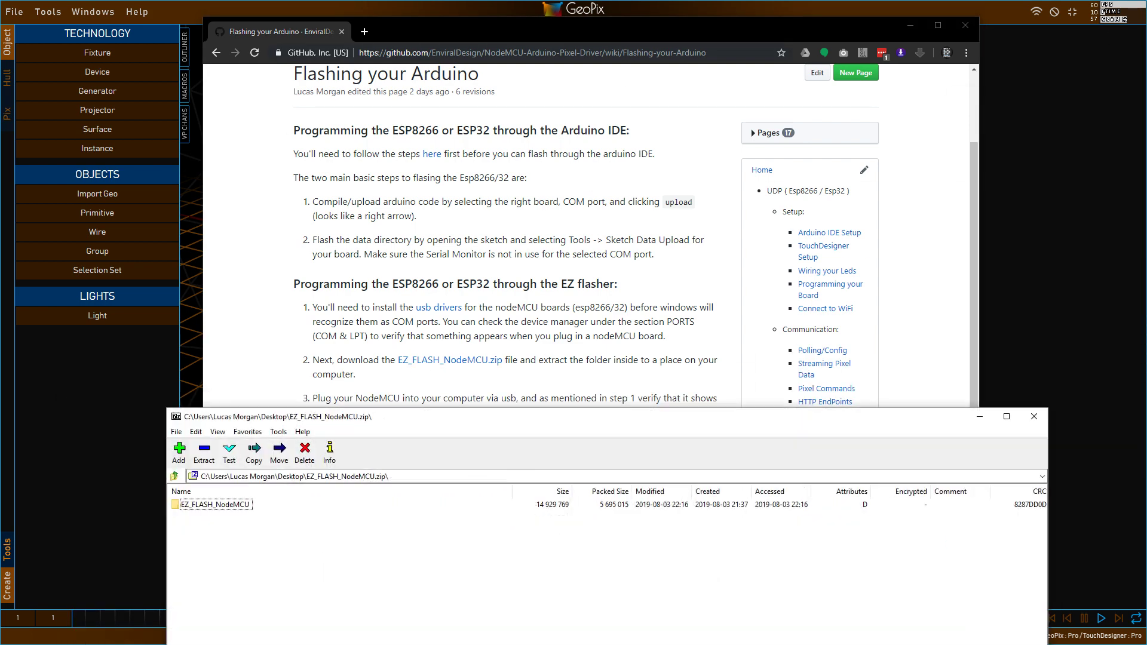
drag(239, 416, 1146, 380)
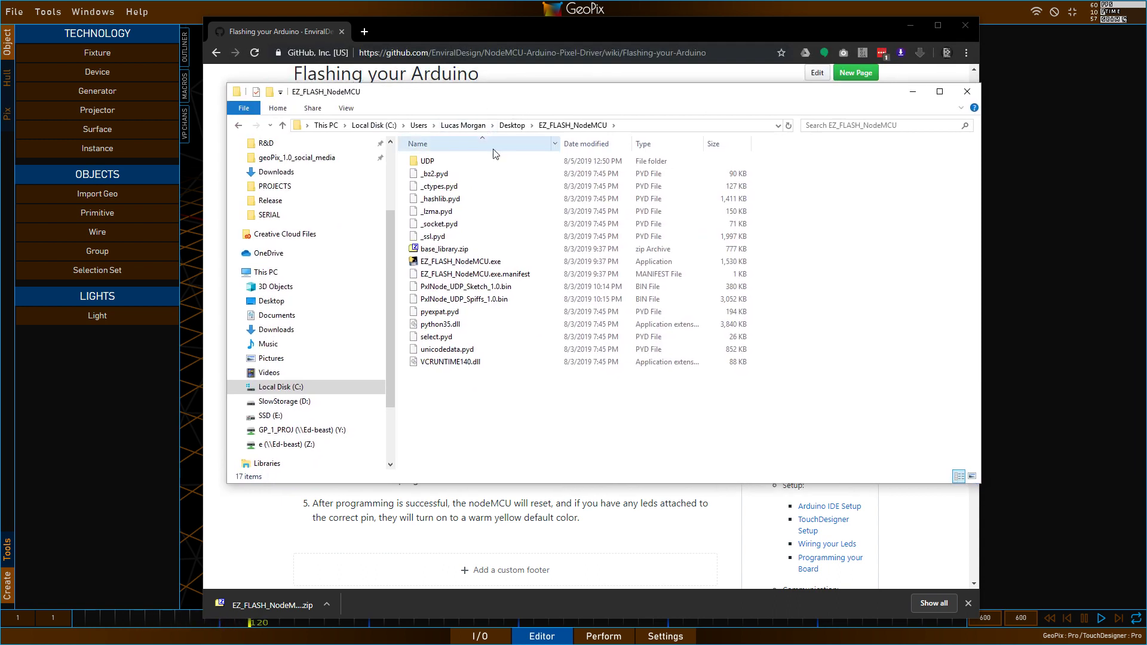
- Enlarge the EZ_FLASH_NodeMCU folder window, select EZ_FLASH_NodeMCU.exe, then move the window aside
mouse_move(550, 98)
mouse_down()
mouse_move(545, 127)
mouse_move(562, 100)
mouse_up()
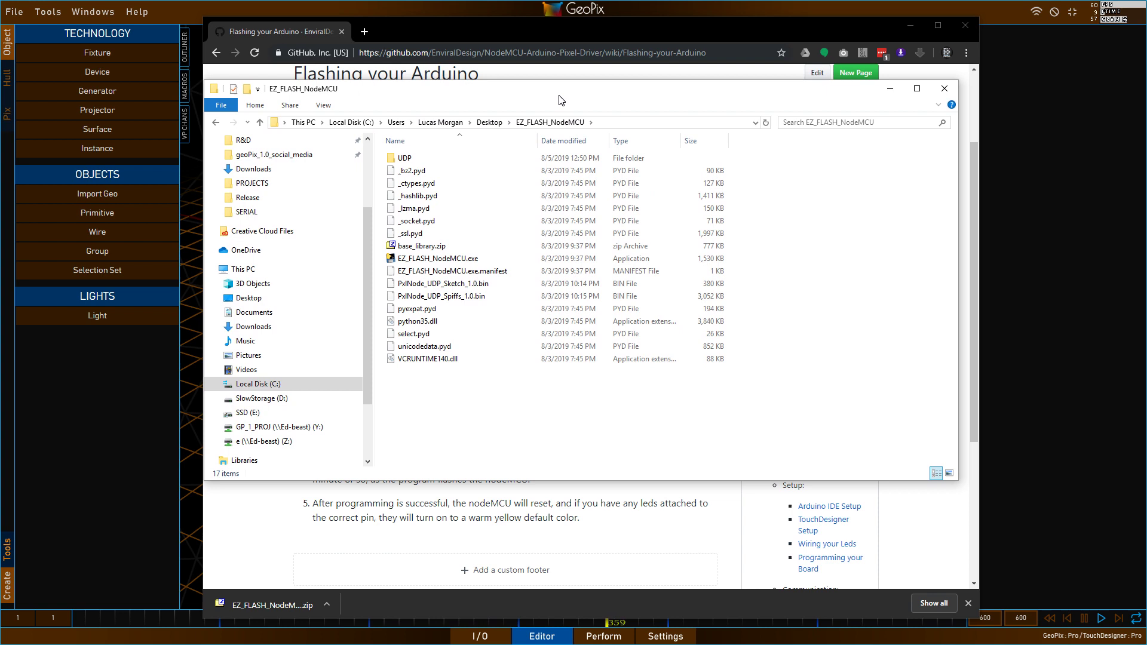
drag(678, 97, 686, 38)
drag(952, 414, 989, 617)
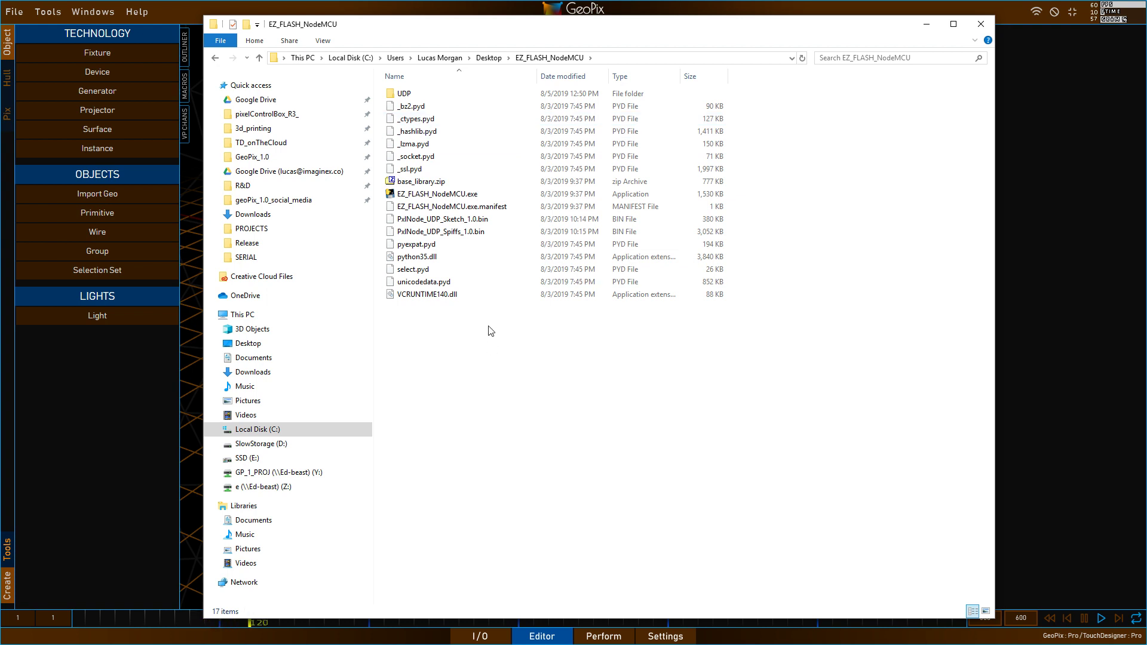
click(459, 197)
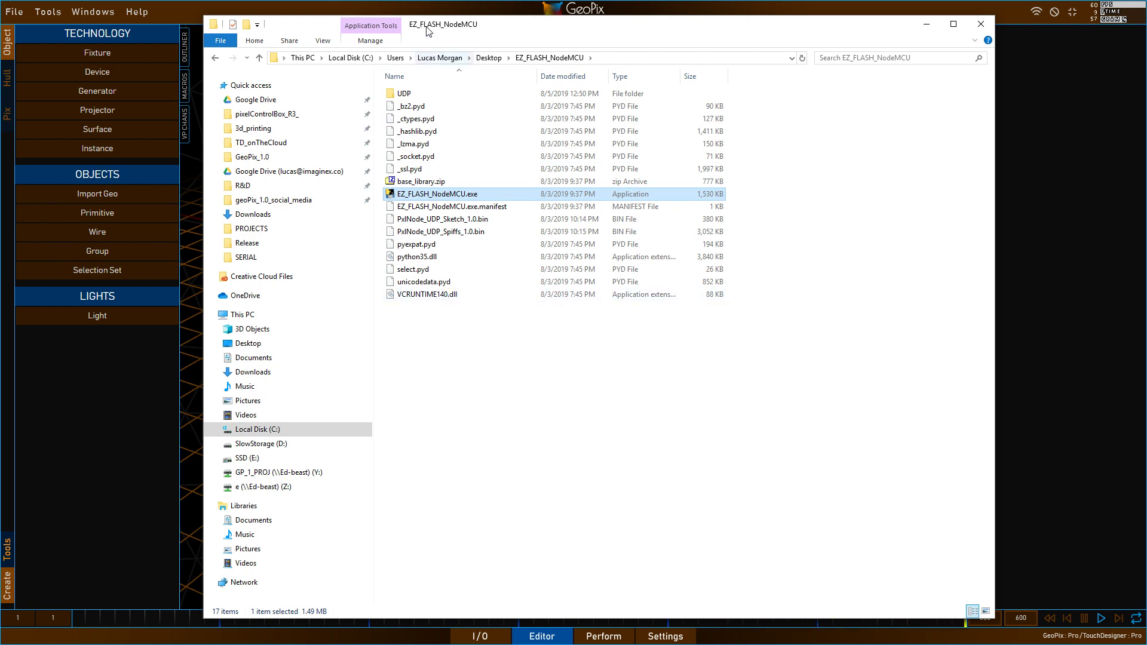
drag(245, 23, 1146, 91)
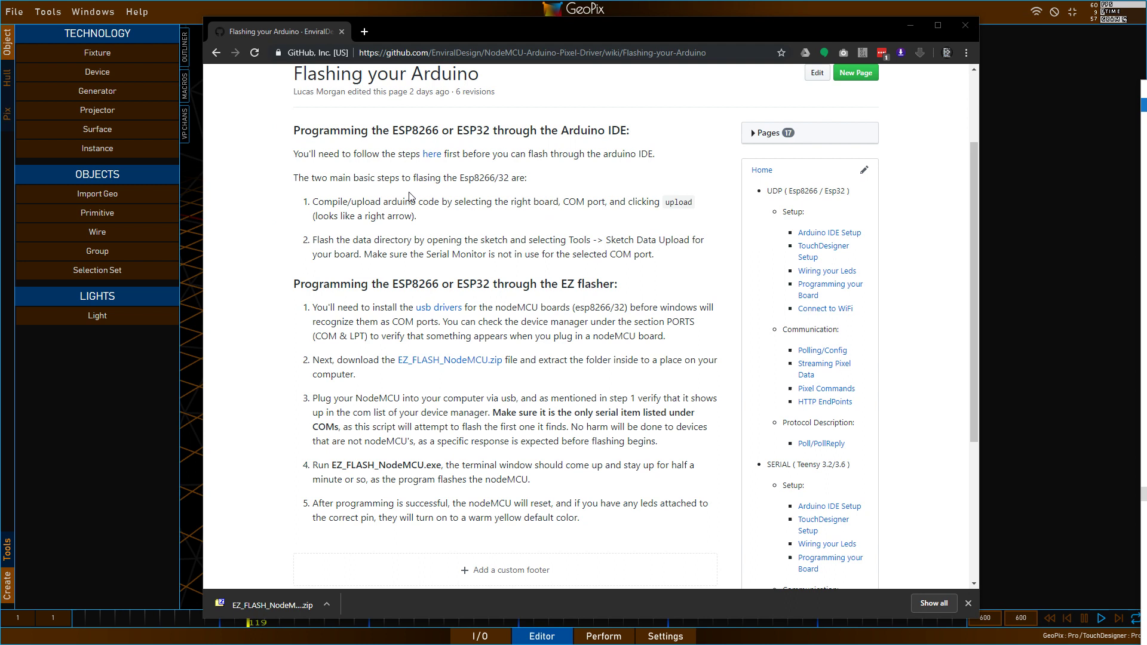
- Highlight 'usb drivers' on the wiki, then launch Device Manager from the Start menu search
drag(413, 308, 473, 309)
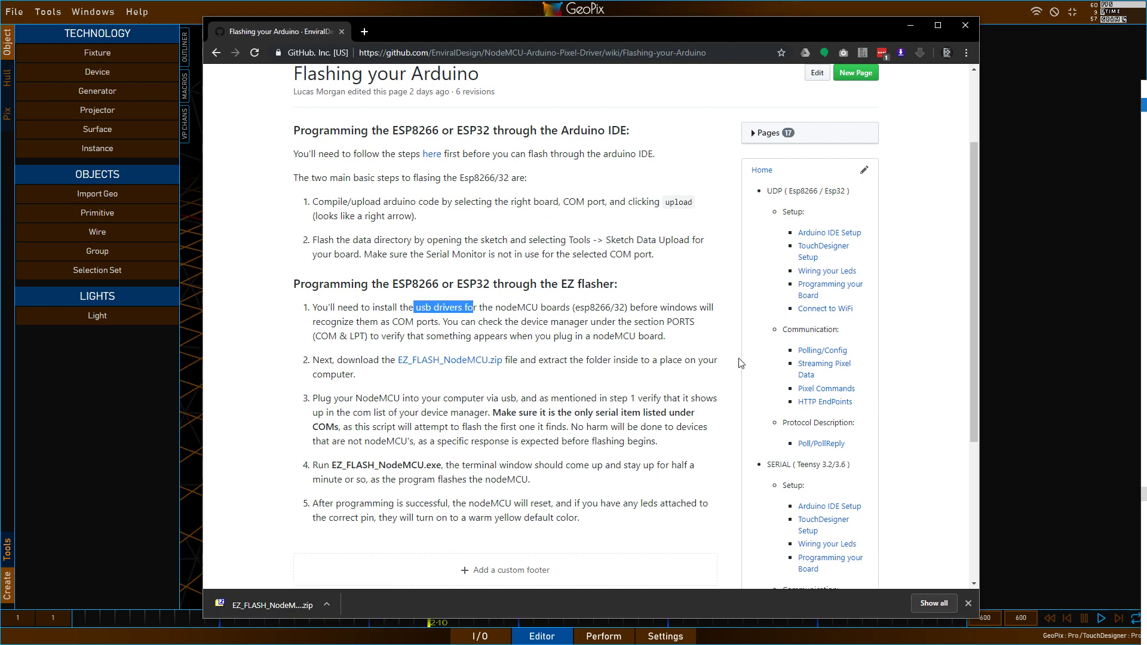
key(alt+Tab)
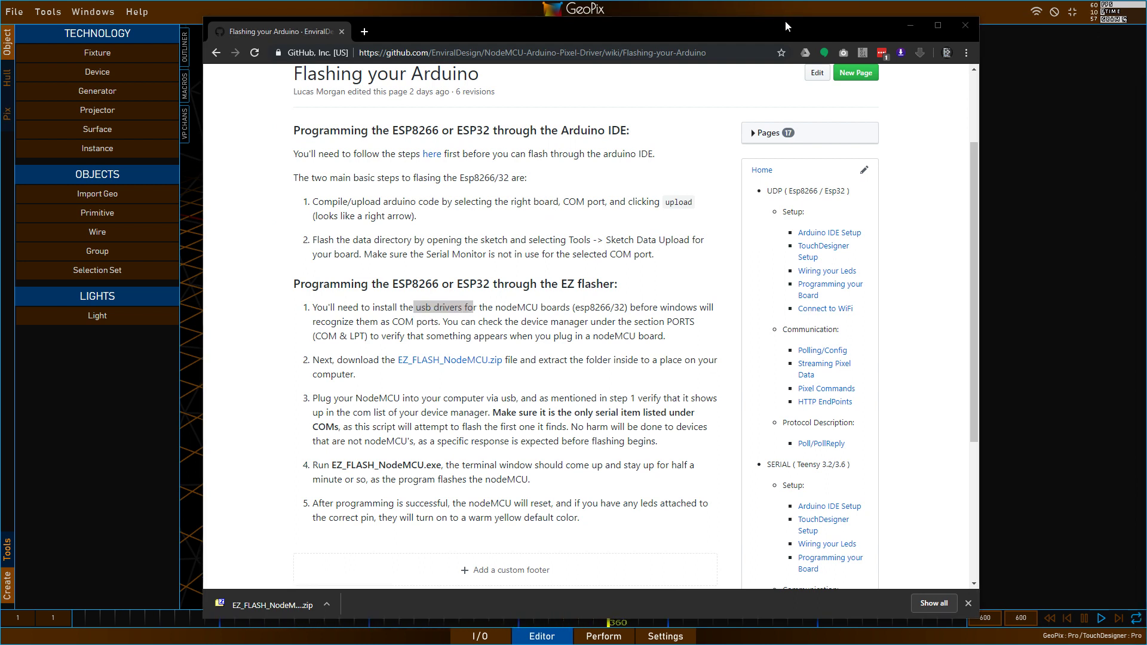
click(671, 187)
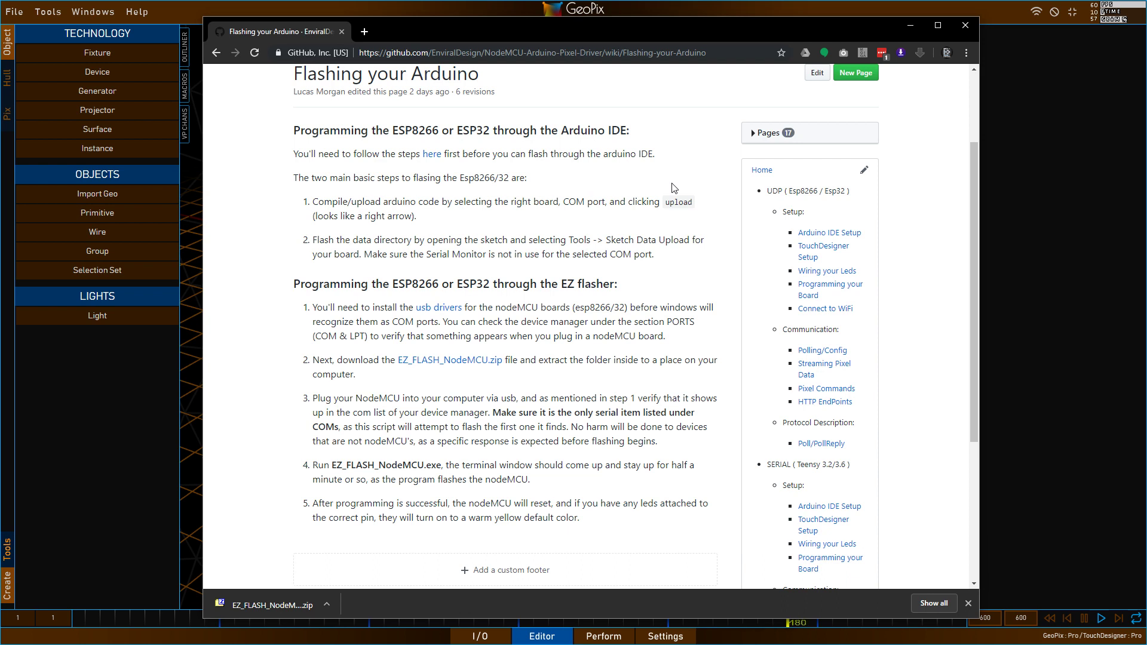
key(super)
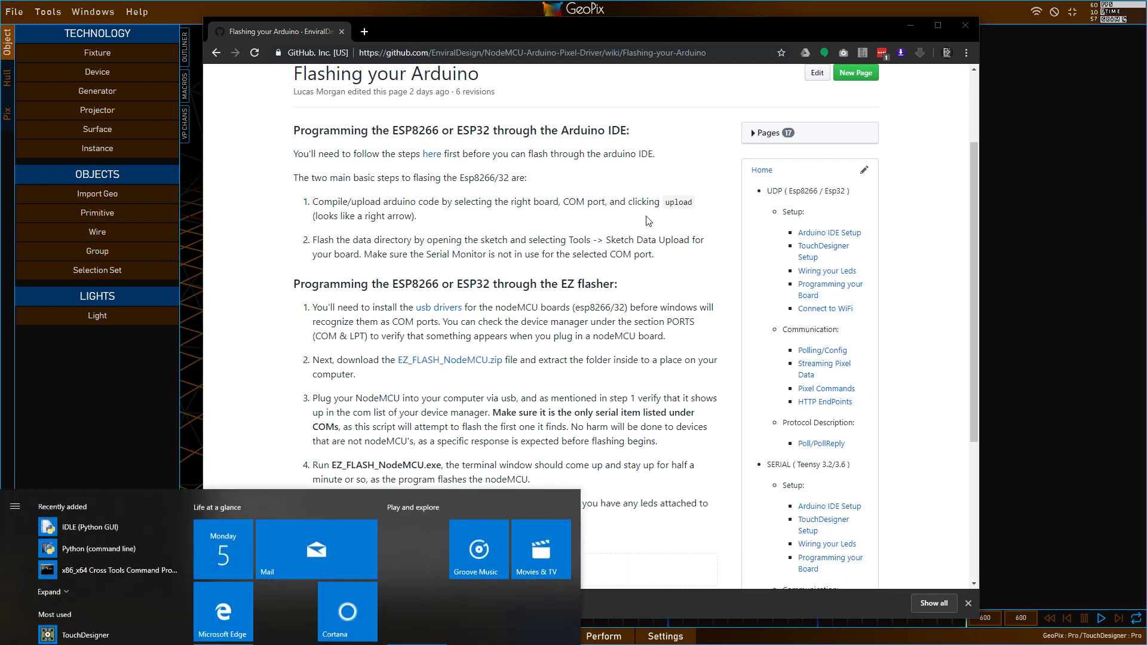
text(device manager)
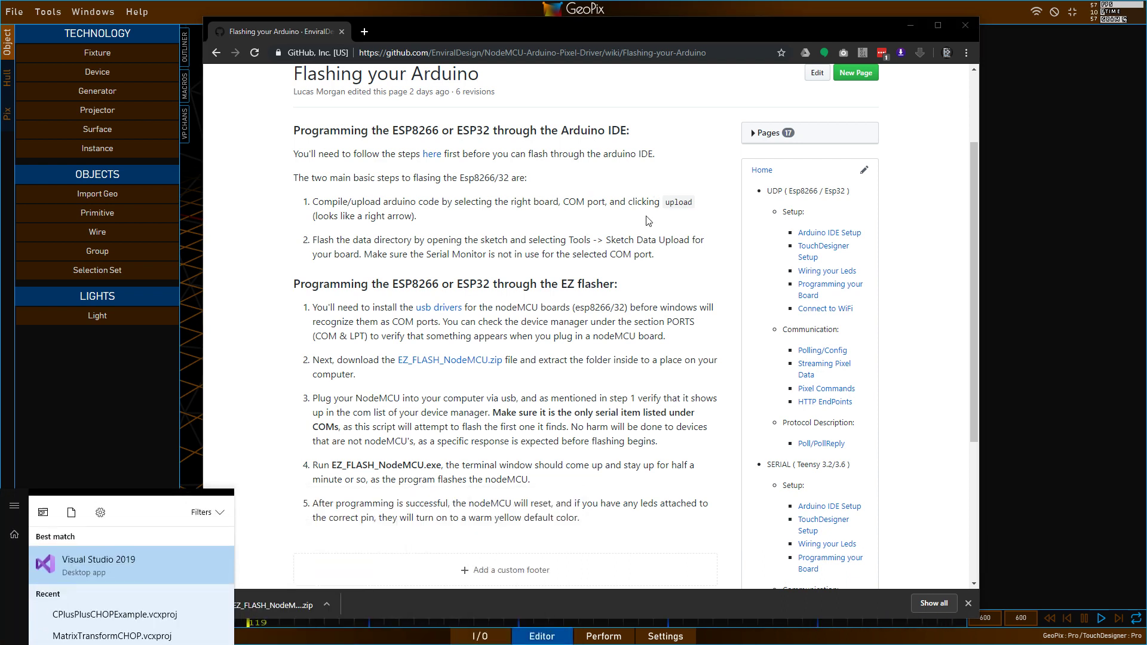
key(Return)
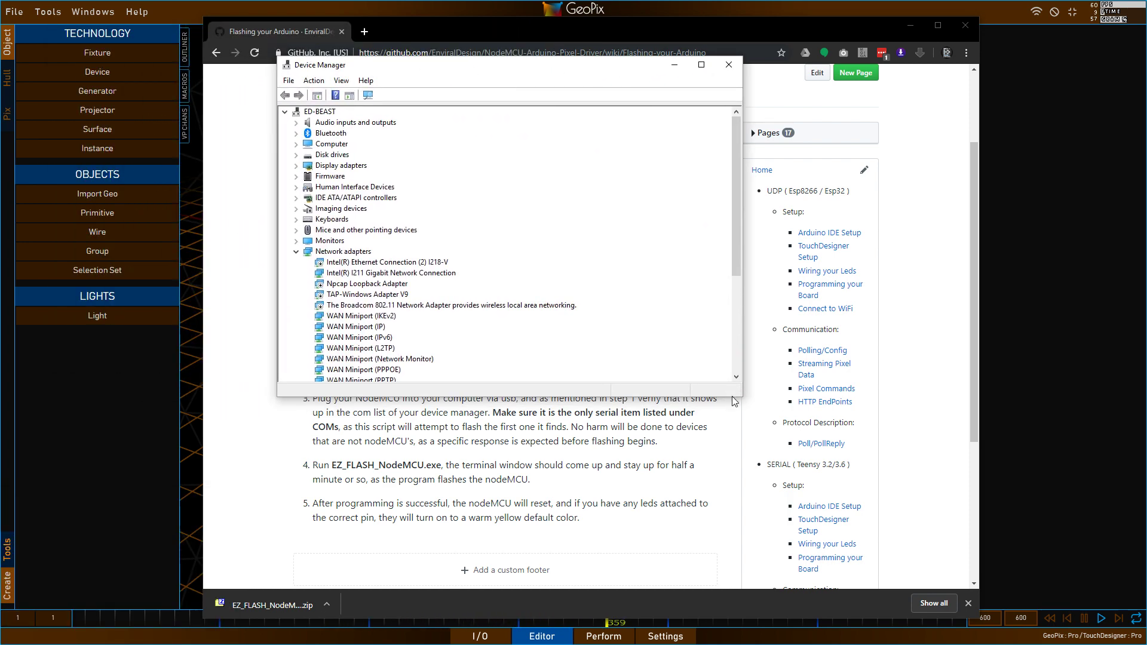
- Expand Ports (COM & LPT), select Teensy USB Serial (COM7), then collapse Ports again
drag(739, 399, 879, 558)
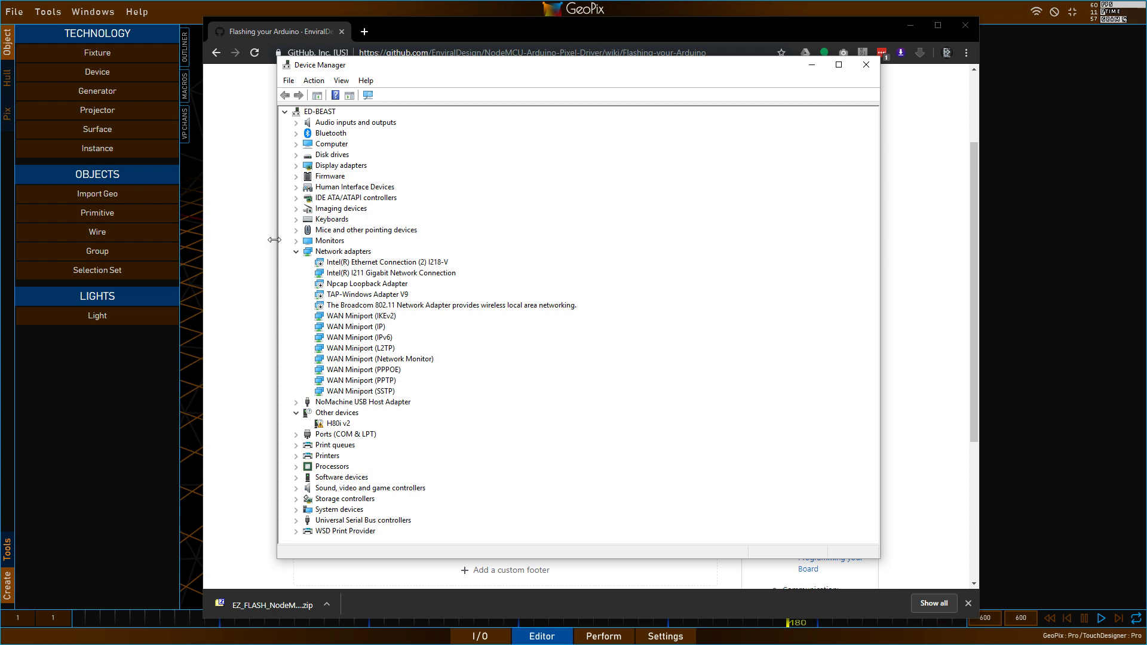
click(296, 253)
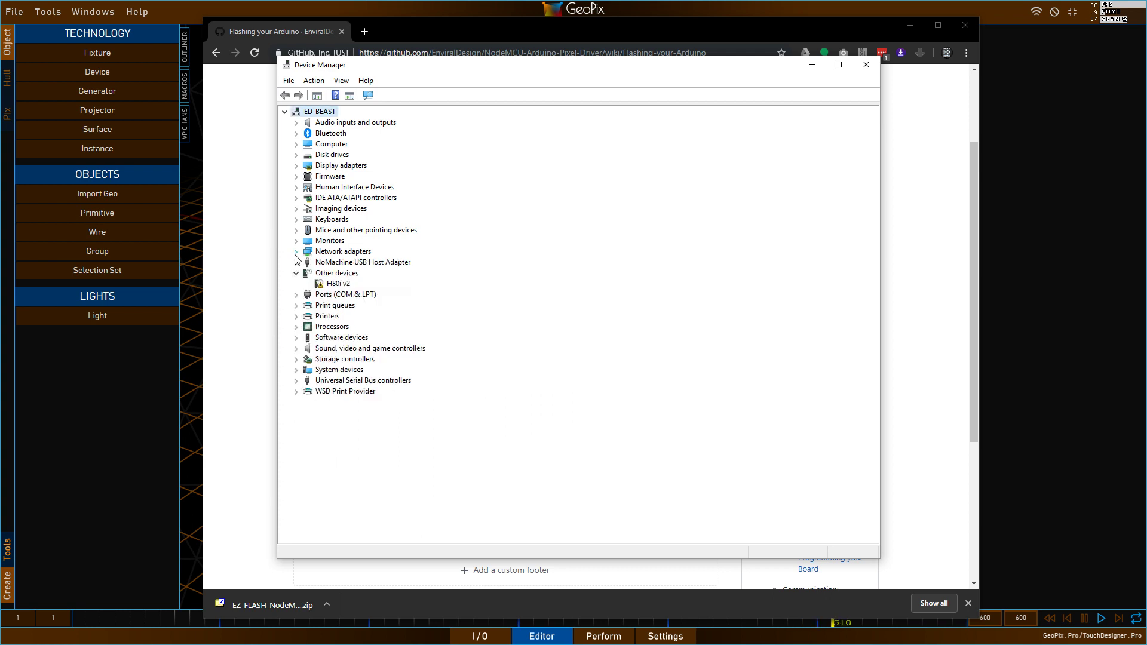
click(296, 295)
click(345, 296)
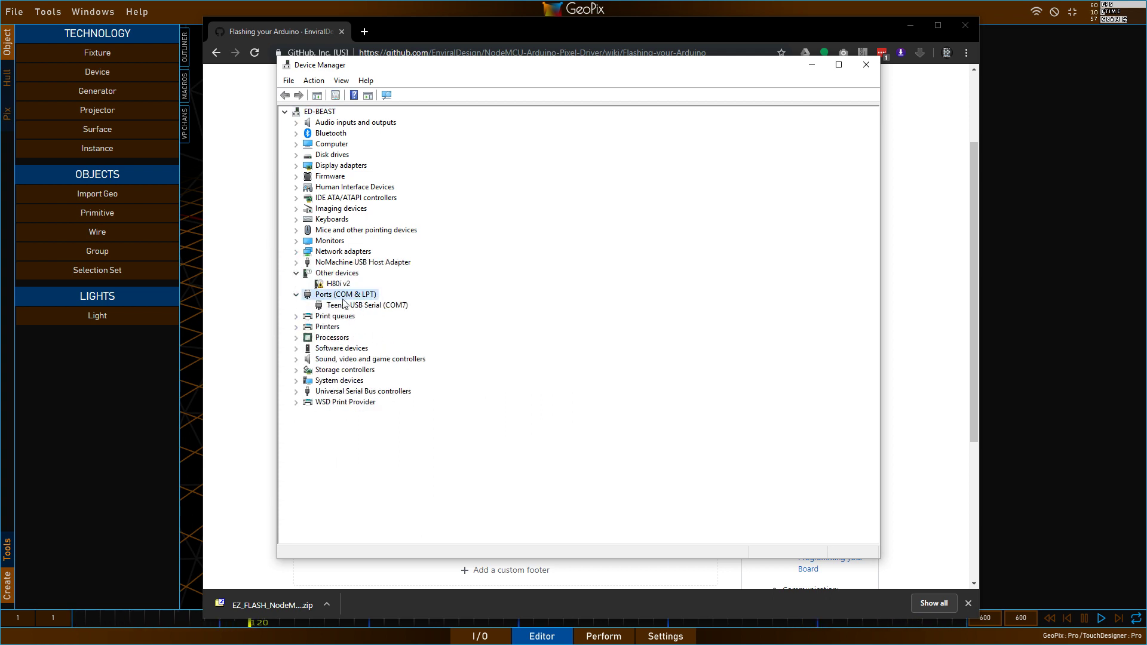
click(378, 308)
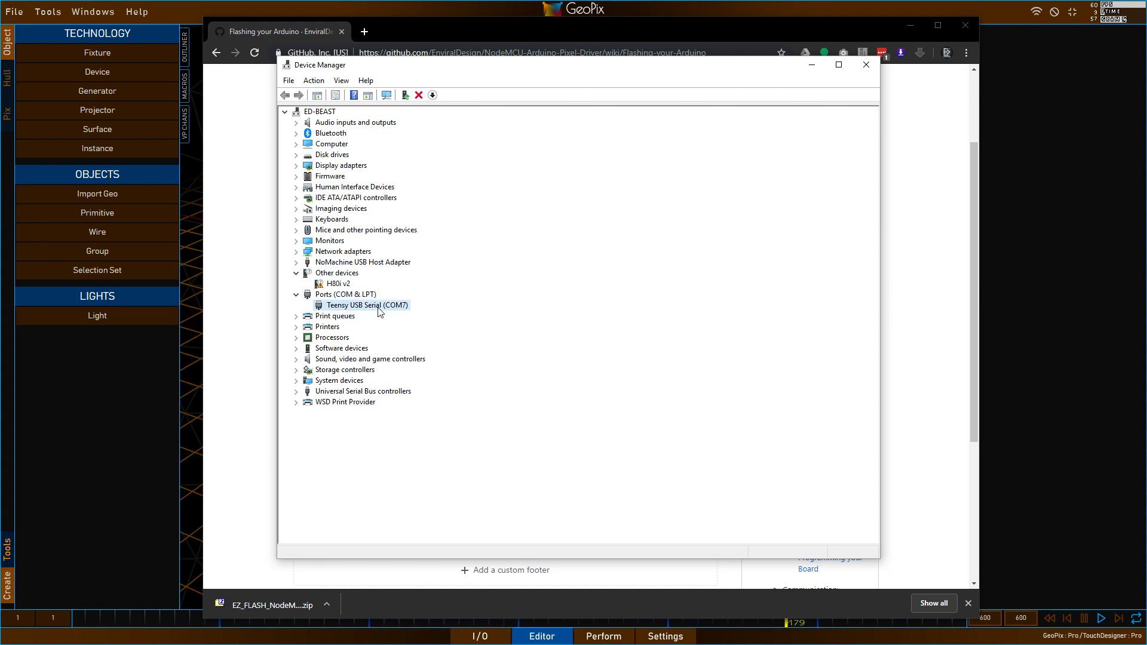
click(296, 295)
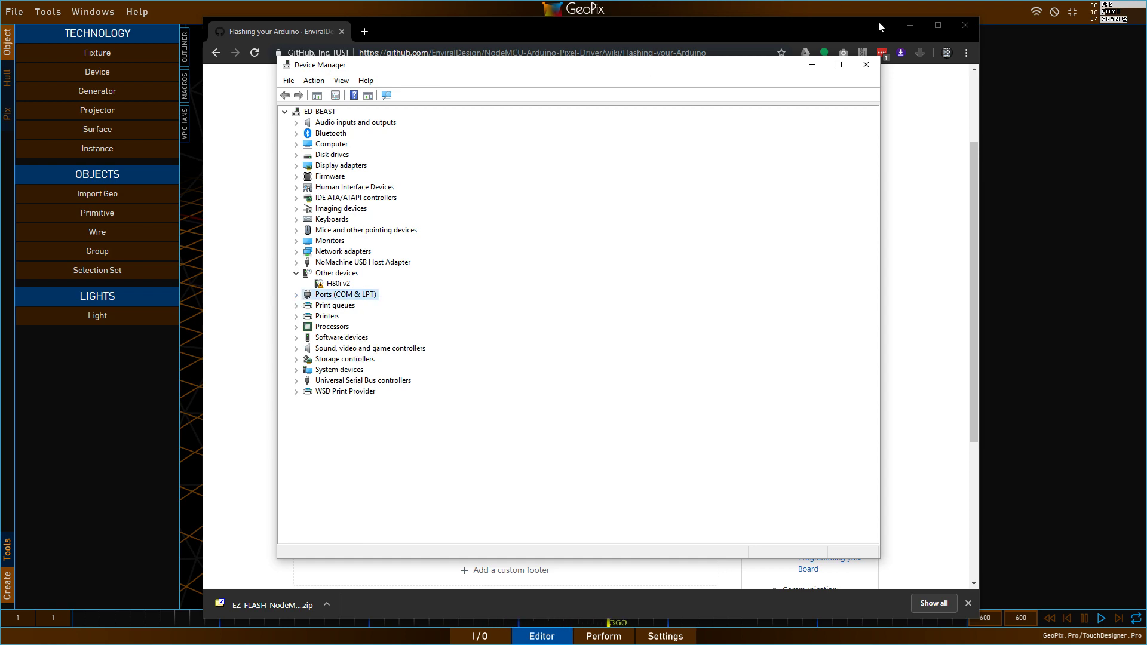
- Run EZ_FLASH_NodeMCU.exe, watch its console find COM7, then close it and move Explorer aside
click(811, 65)
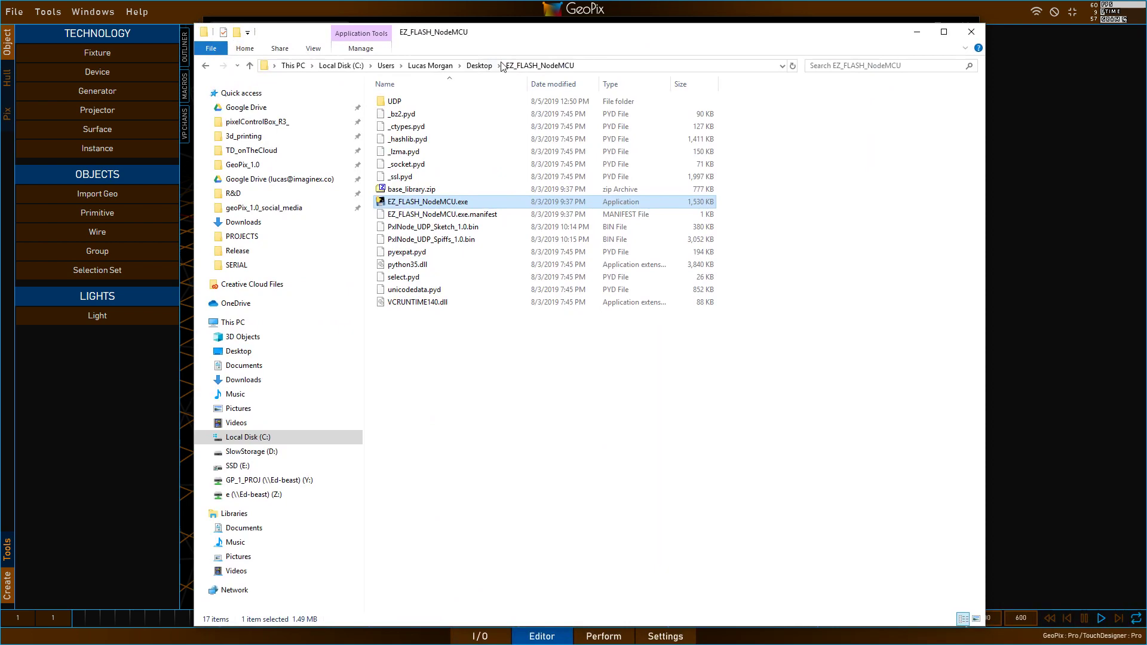
click(423, 204)
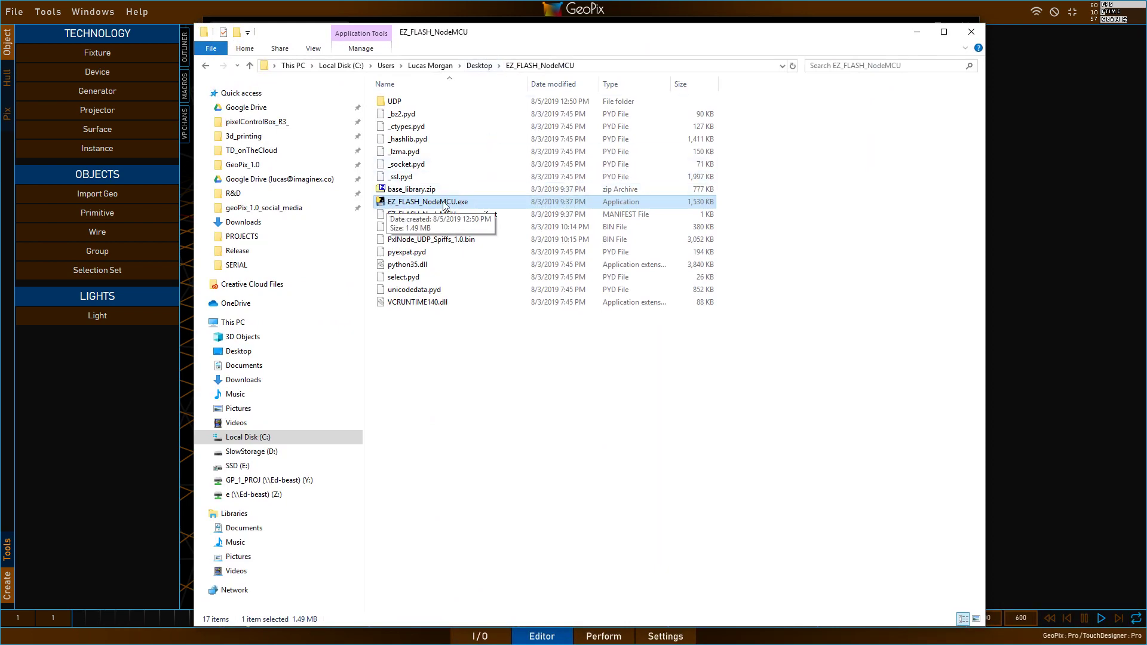
double_click(465, 203)
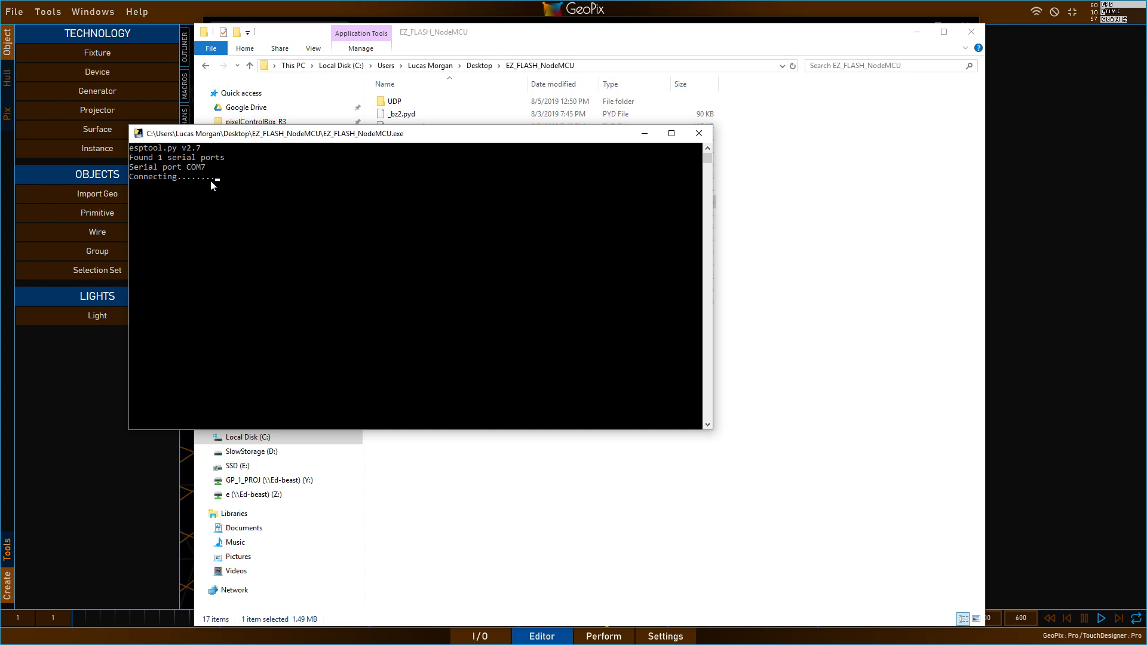
drag(233, 136, 356, 189)
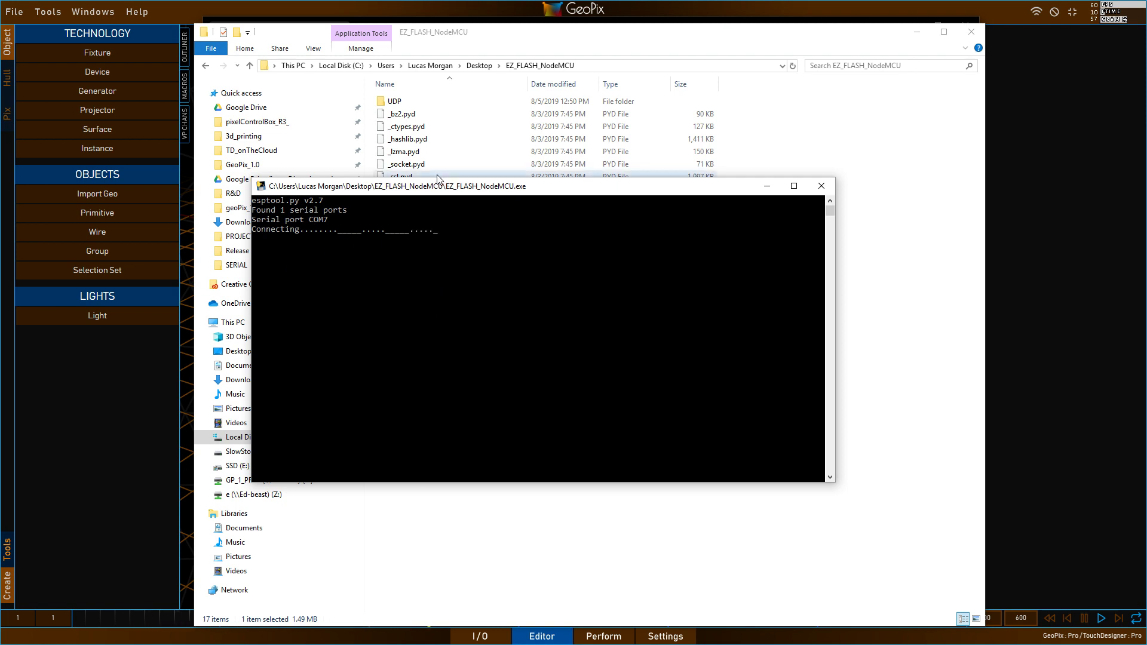
drag(447, 190, 463, 226)
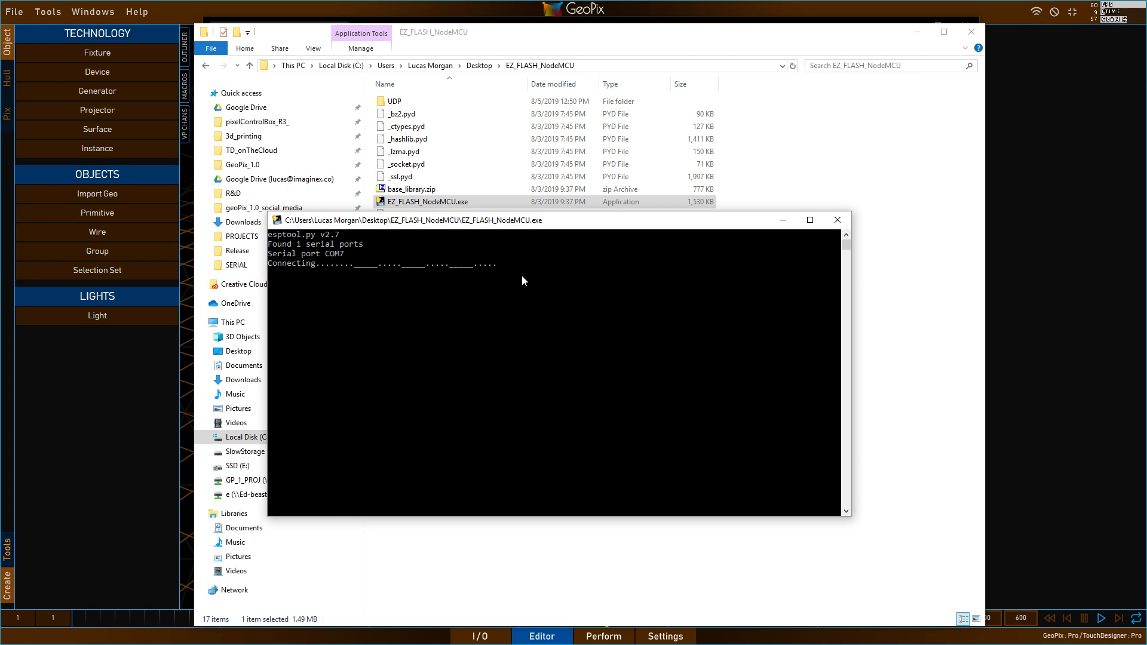
click(842, 220)
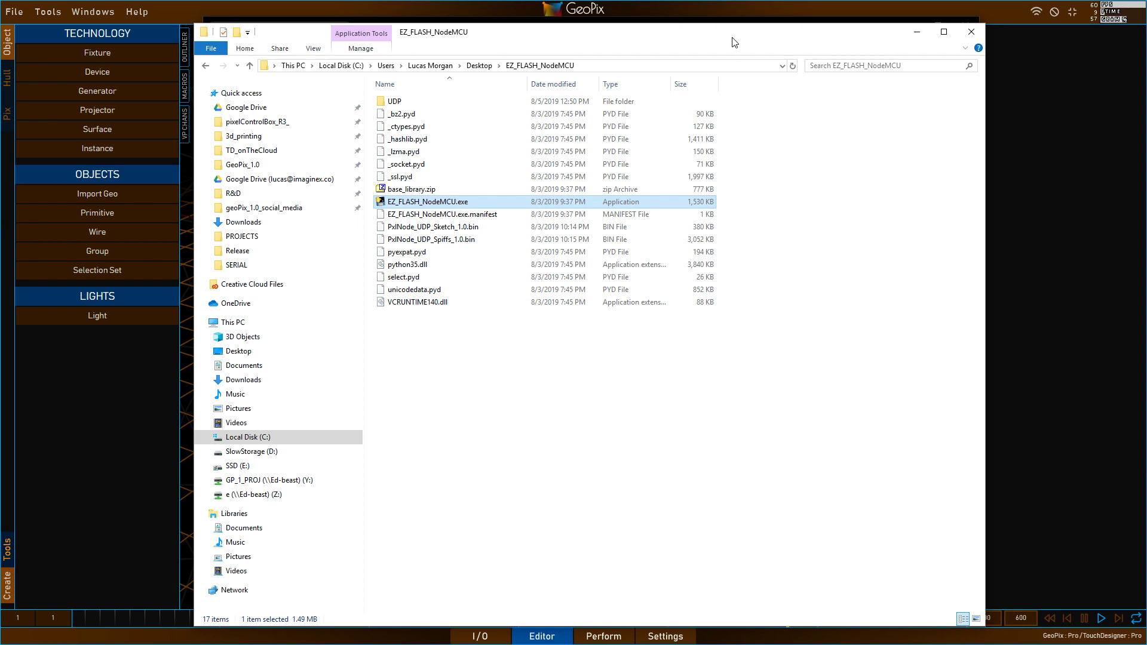
drag(732, 42, 1146, 47)
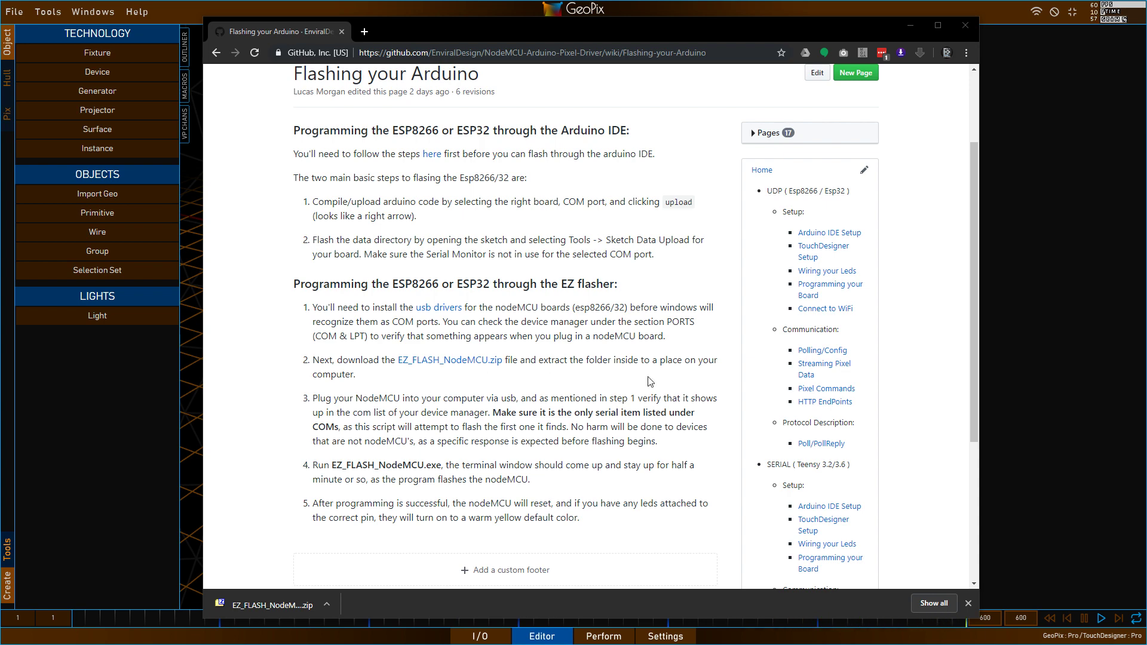
- Open the 'Connect to a WiFi Network' wiki page and scroll through it
click(812, 310)
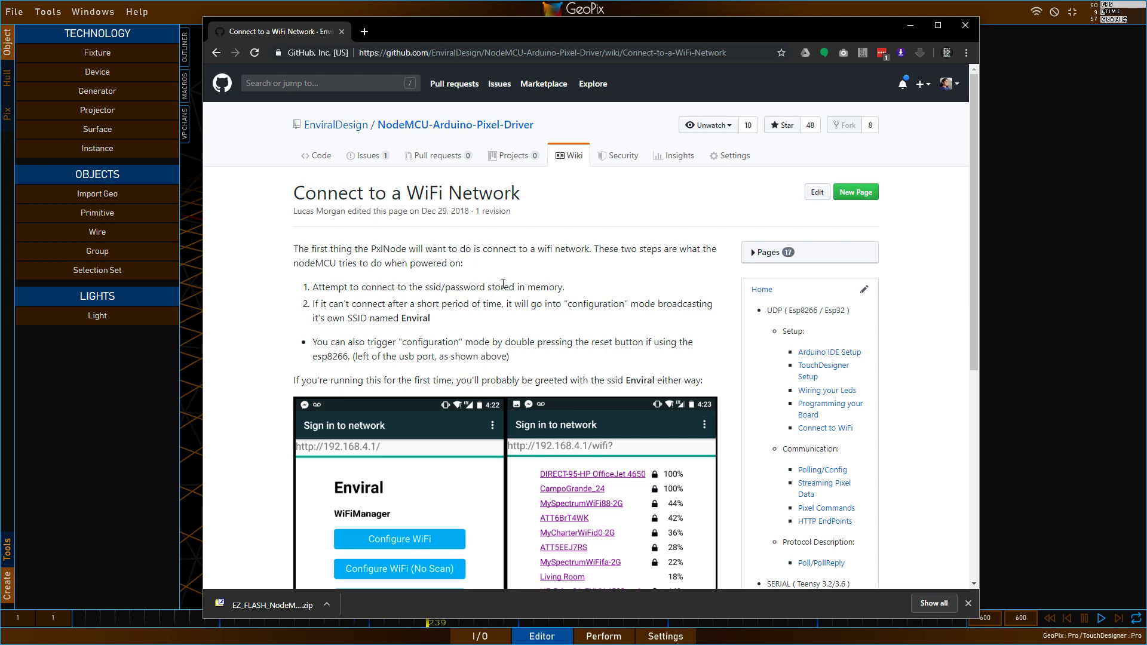
scroll(622, 242, down, 5)
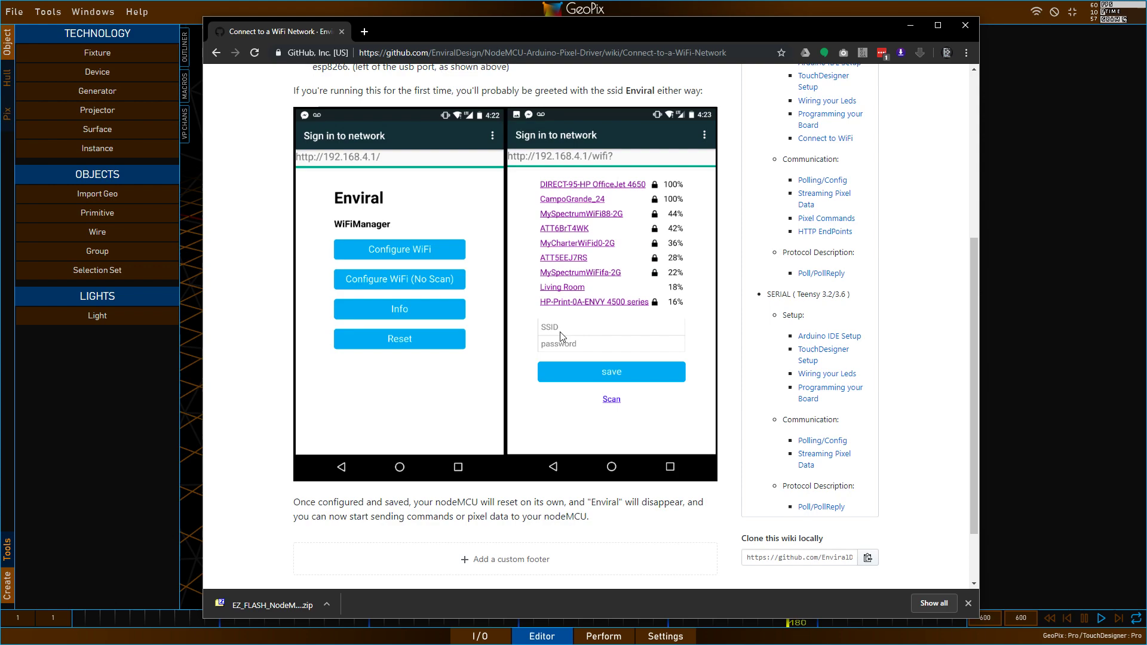
scroll(560, 336, up, 3)
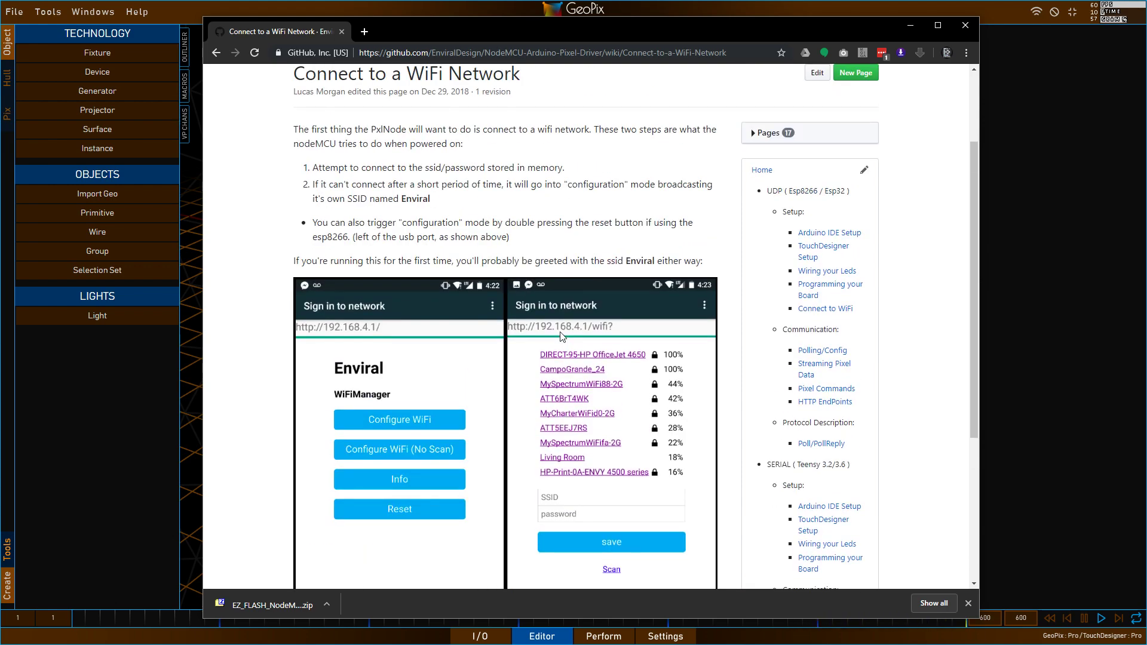
scroll(561, 336, down, 5)
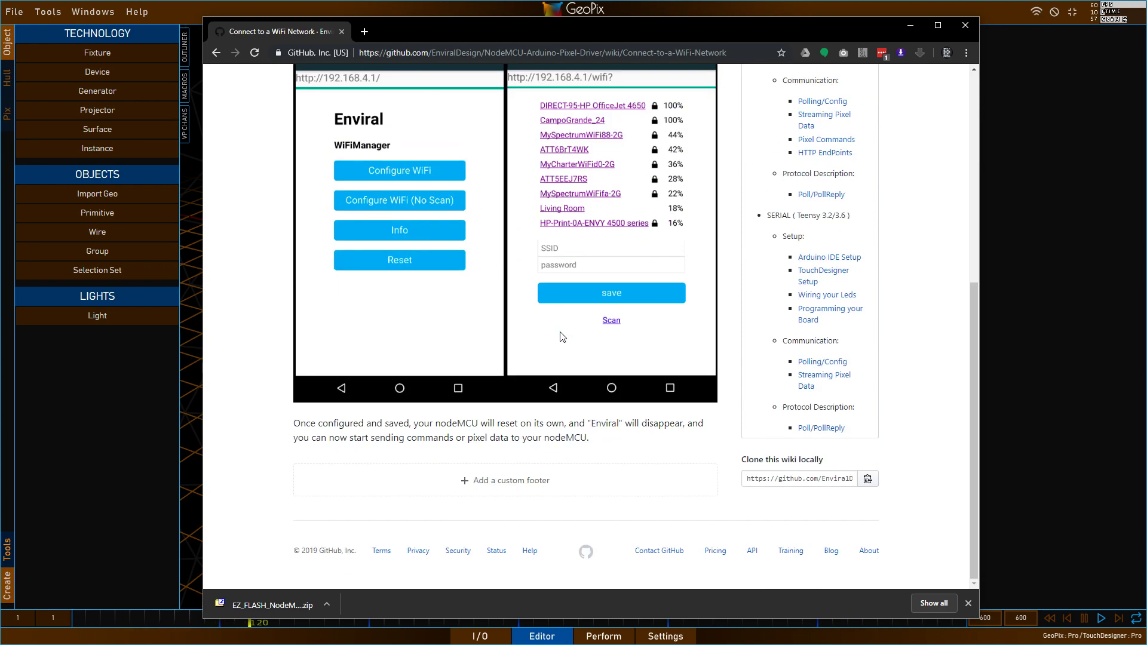
scroll(561, 337, up, 6)
scroll(560, 336, down, 3)
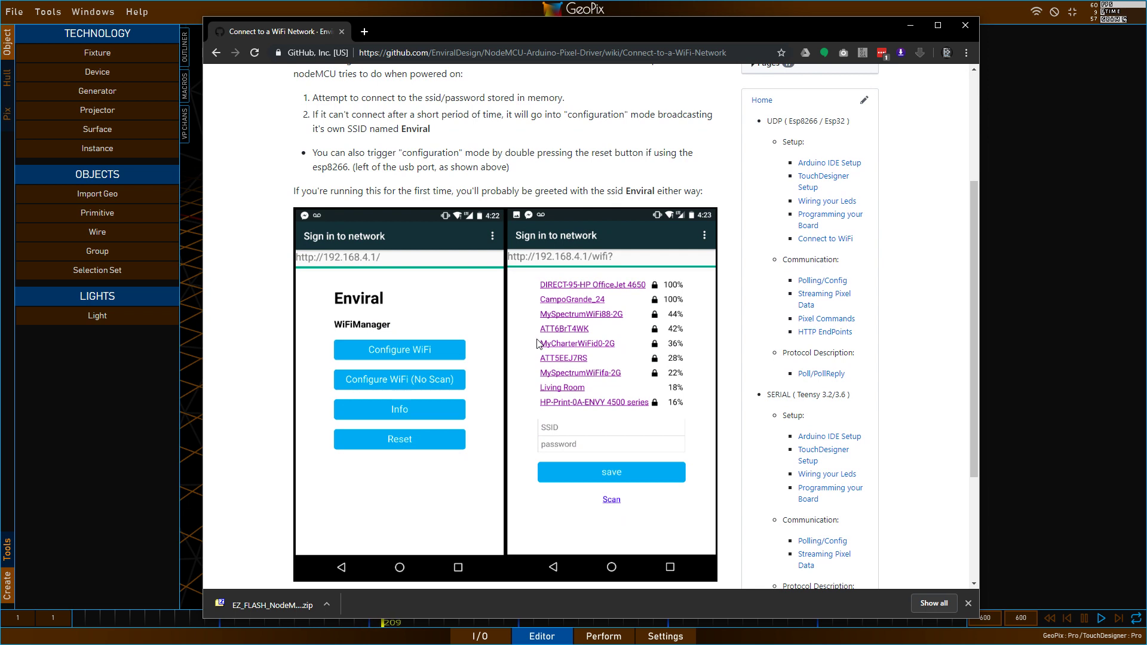
- Review the Polling and Config (UDP) page, then return to the WiFi page
click(825, 282)
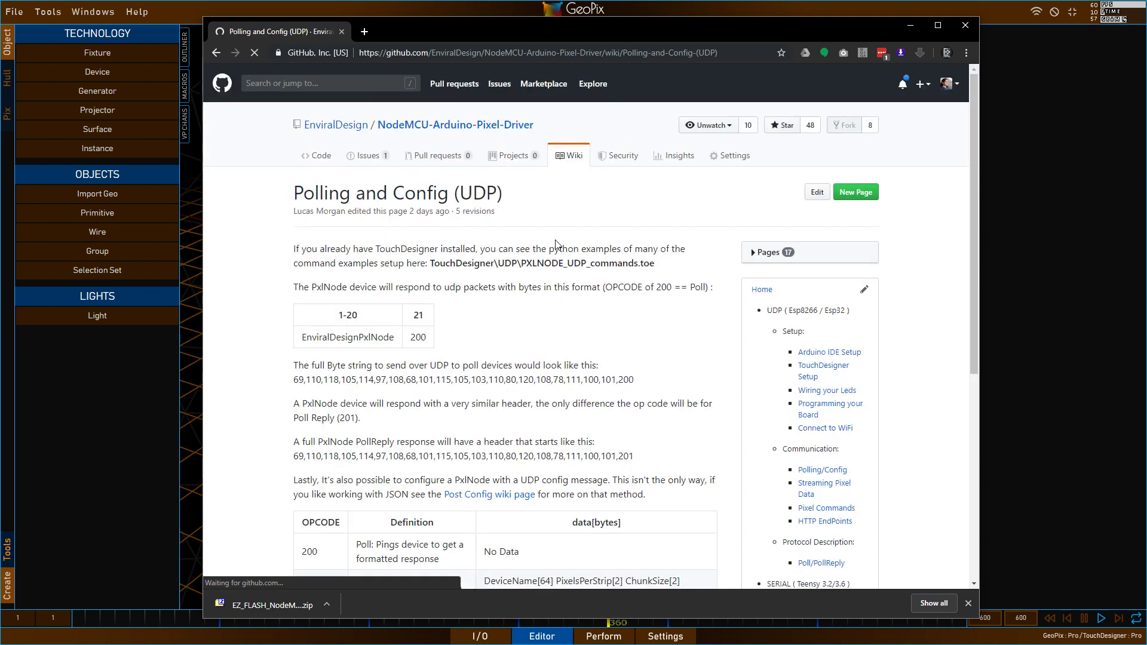
scroll(556, 240, down, 1)
scroll(556, 240, down, 3)
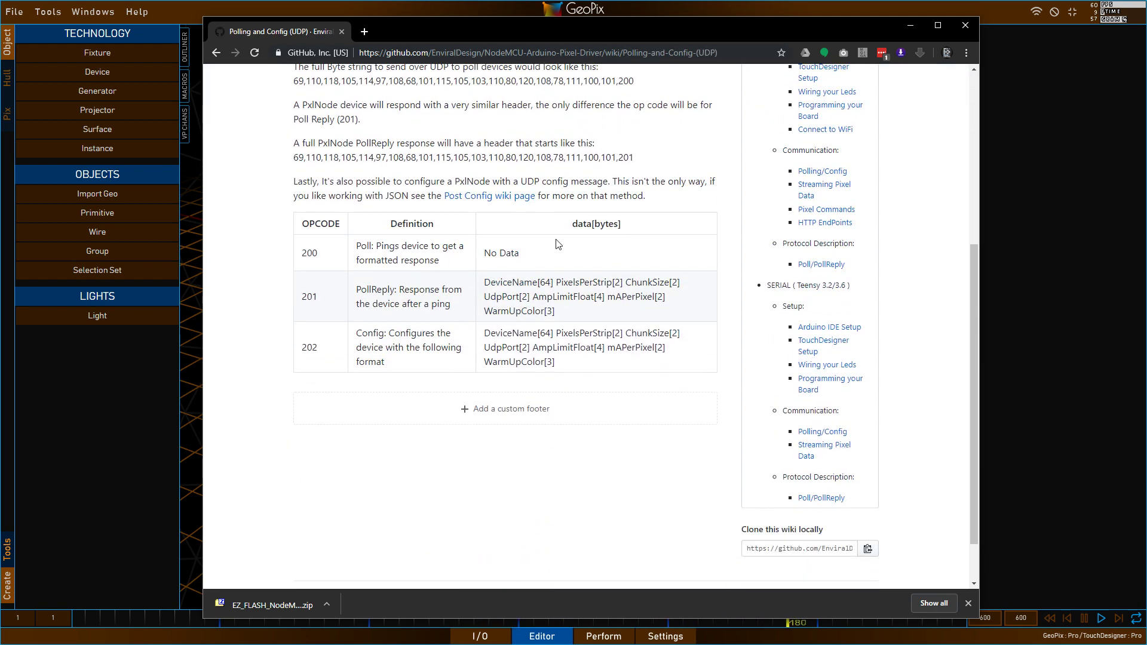
scroll(557, 243, up, 4)
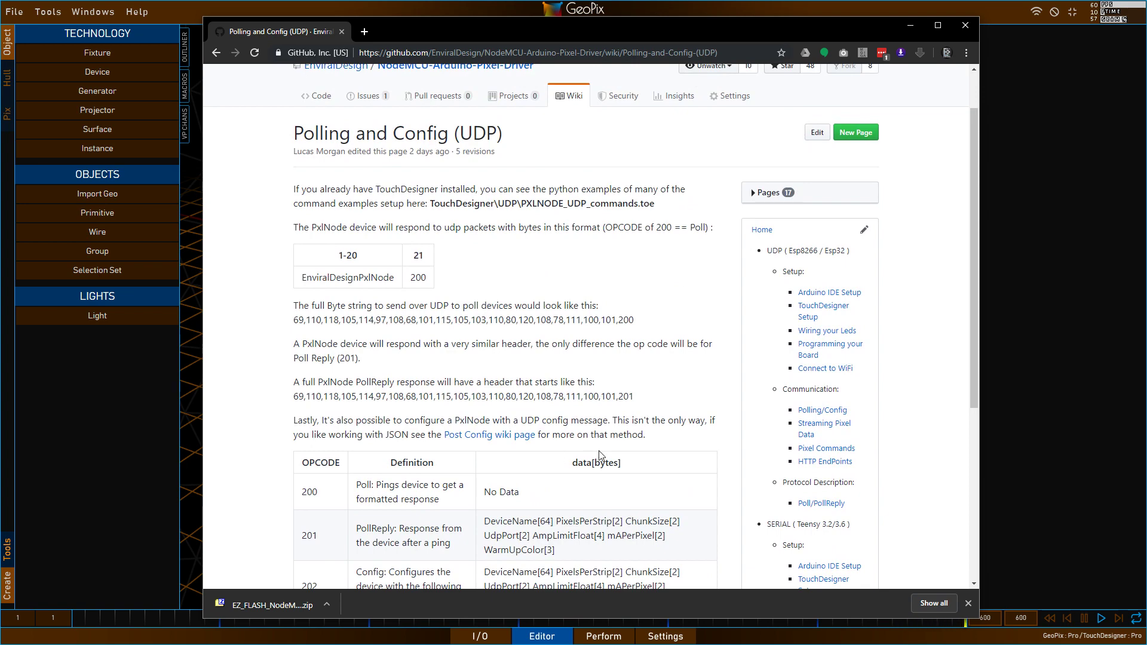
drag(567, 24, 560, 26)
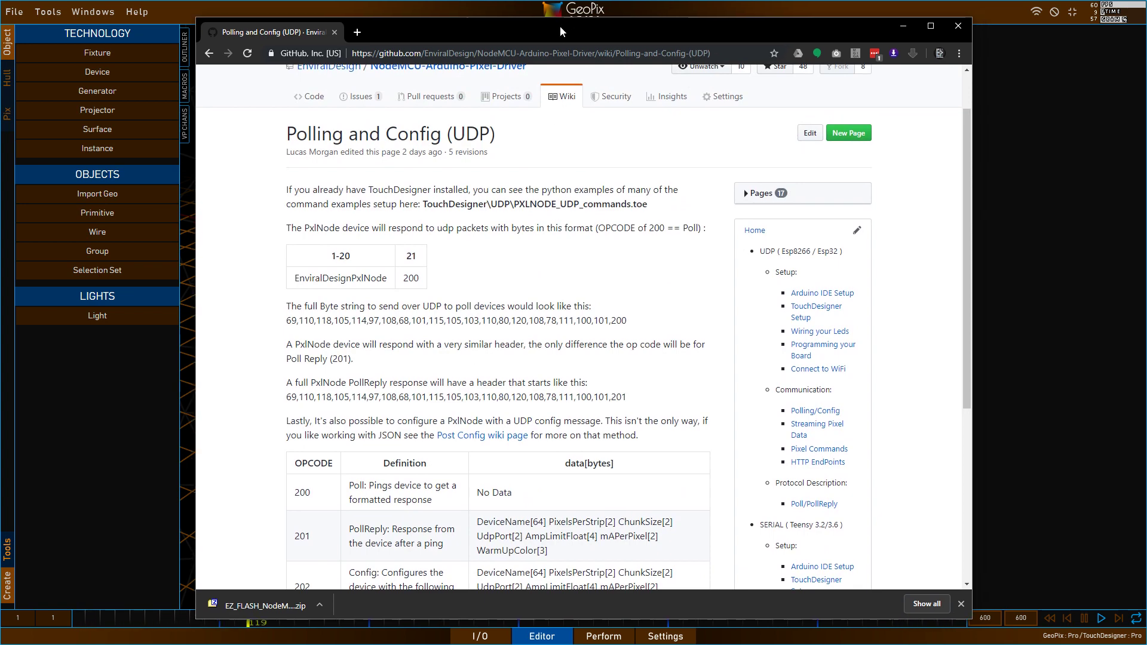
click(209, 54)
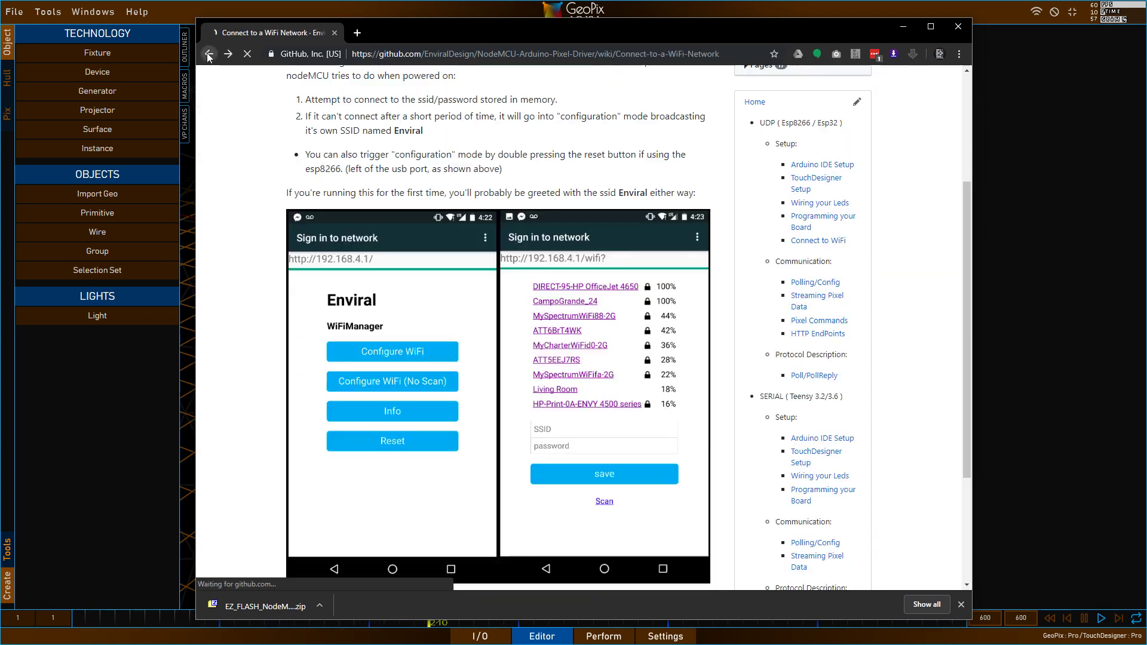
drag(507, 34, 509, 30)
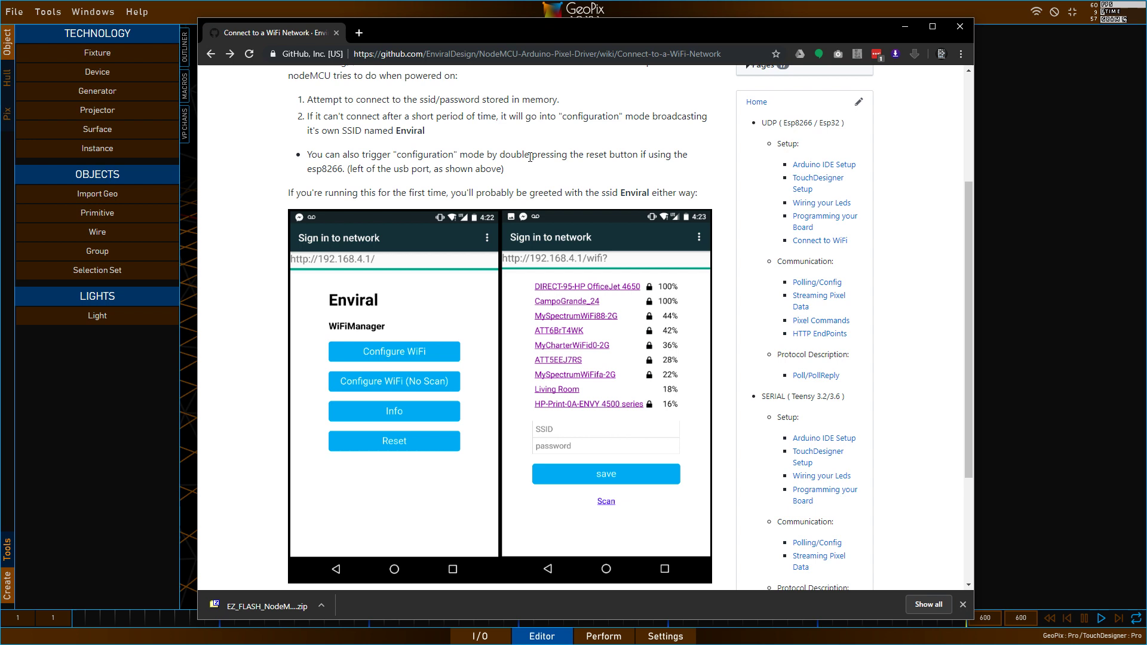
drag(488, 29, 484, 28)
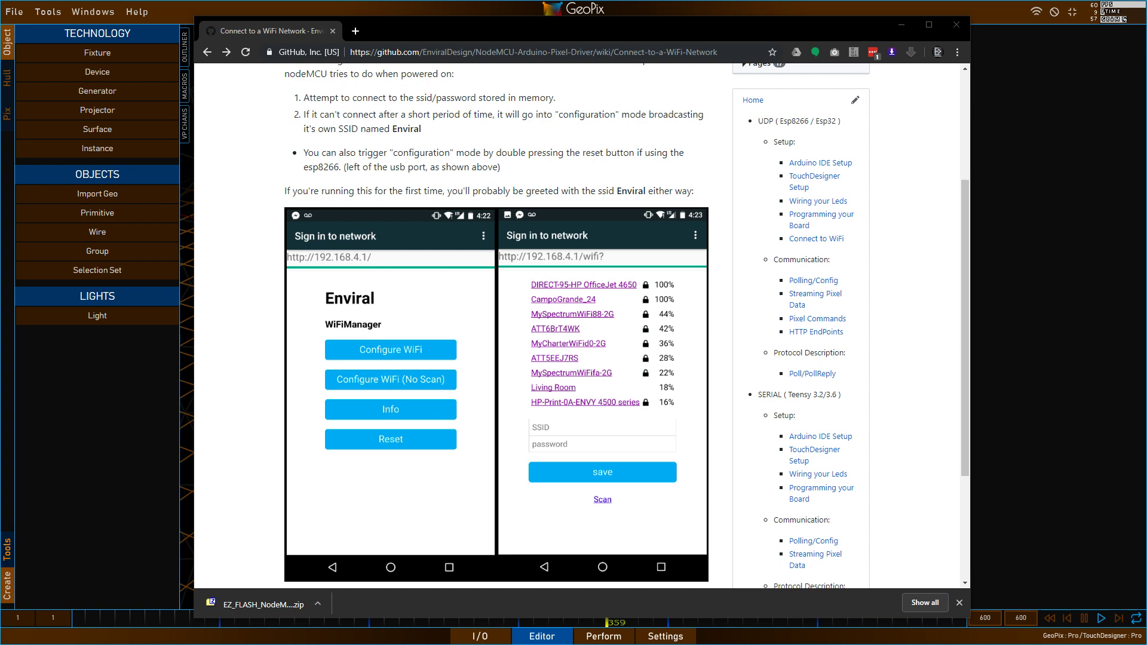
scroll(789, 389, down, 3)
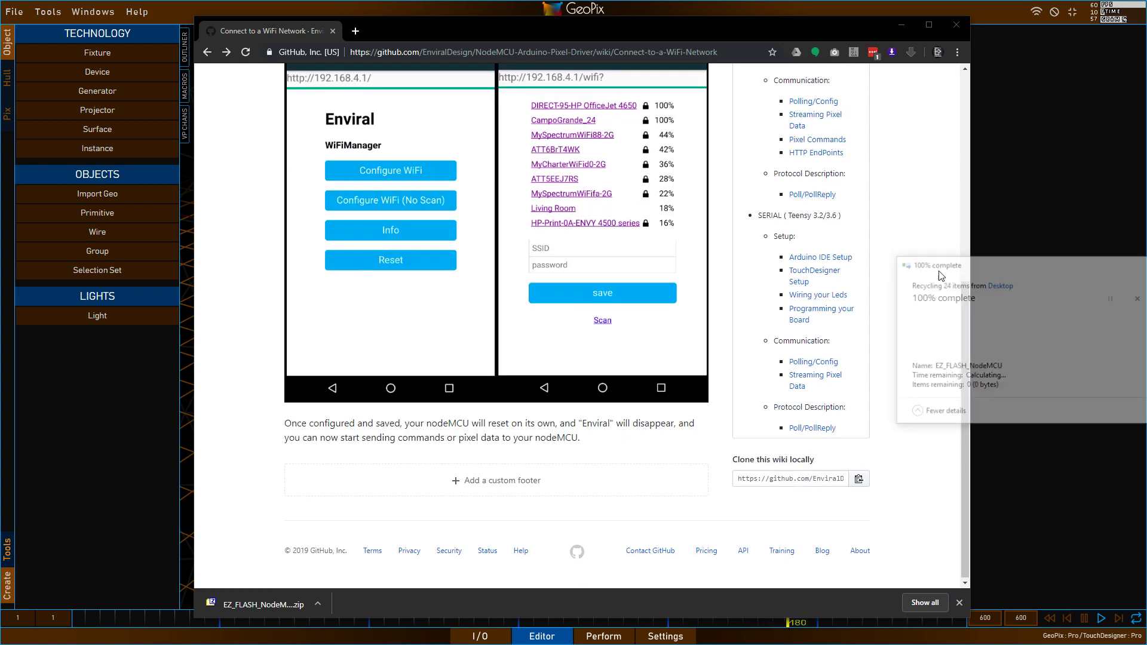
- Open 'Programming your Teensy board' and highlight its EZ flasher heading
click(821, 315)
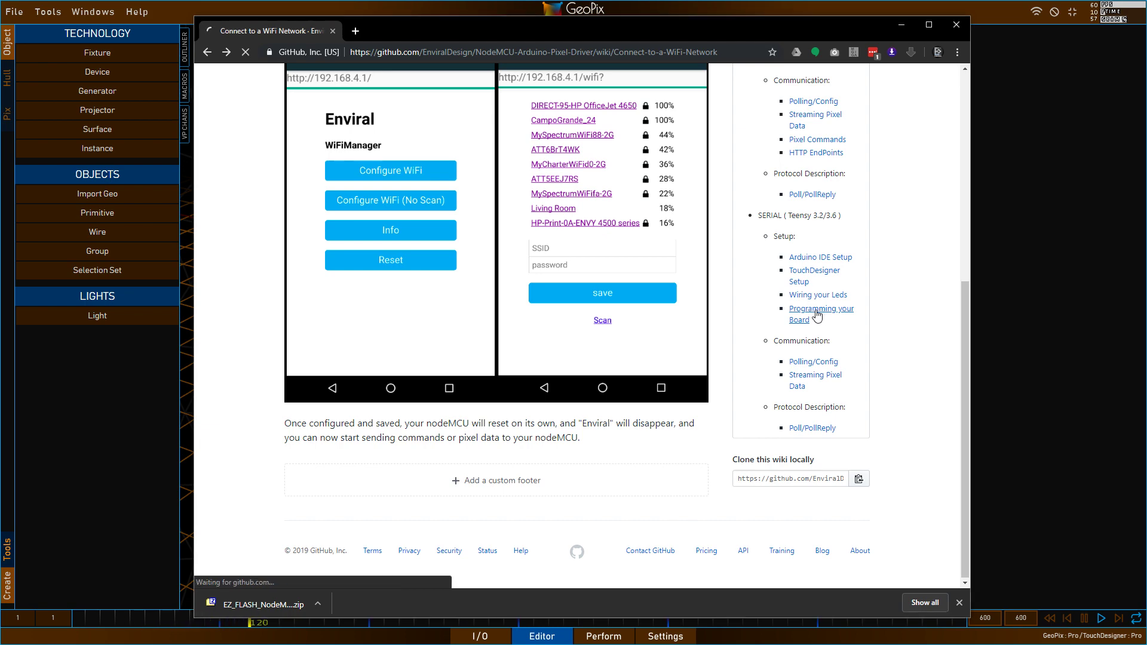
scroll(429, 297, down, 1)
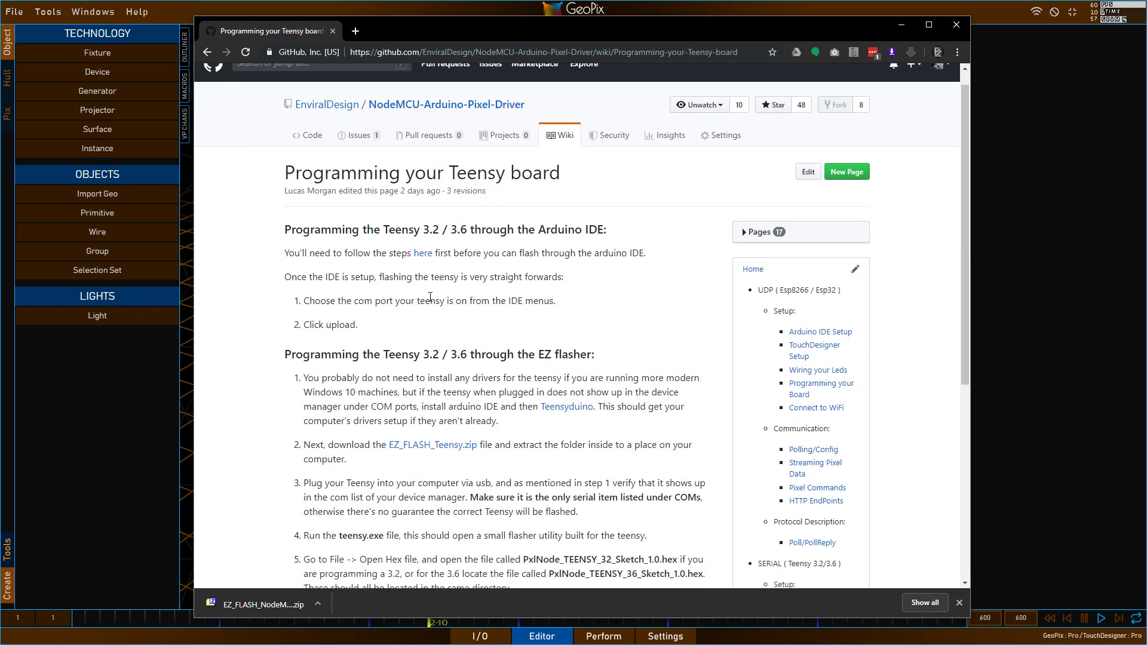
drag(362, 285, 288, 211)
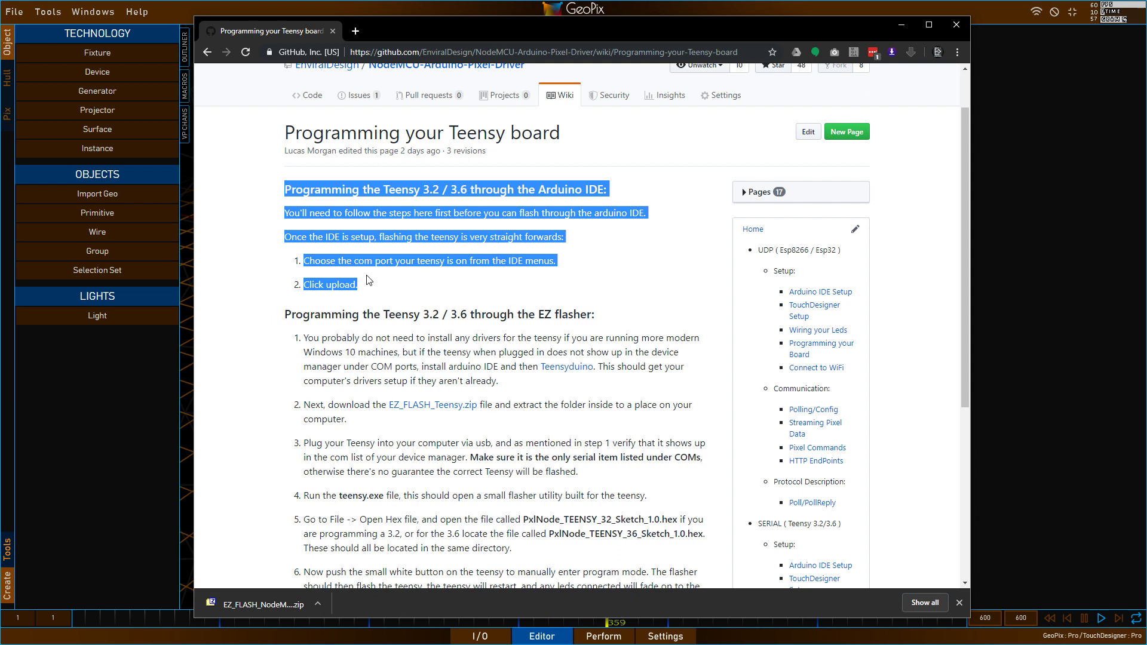
scroll(281, 221, down, 2)
click(279, 225)
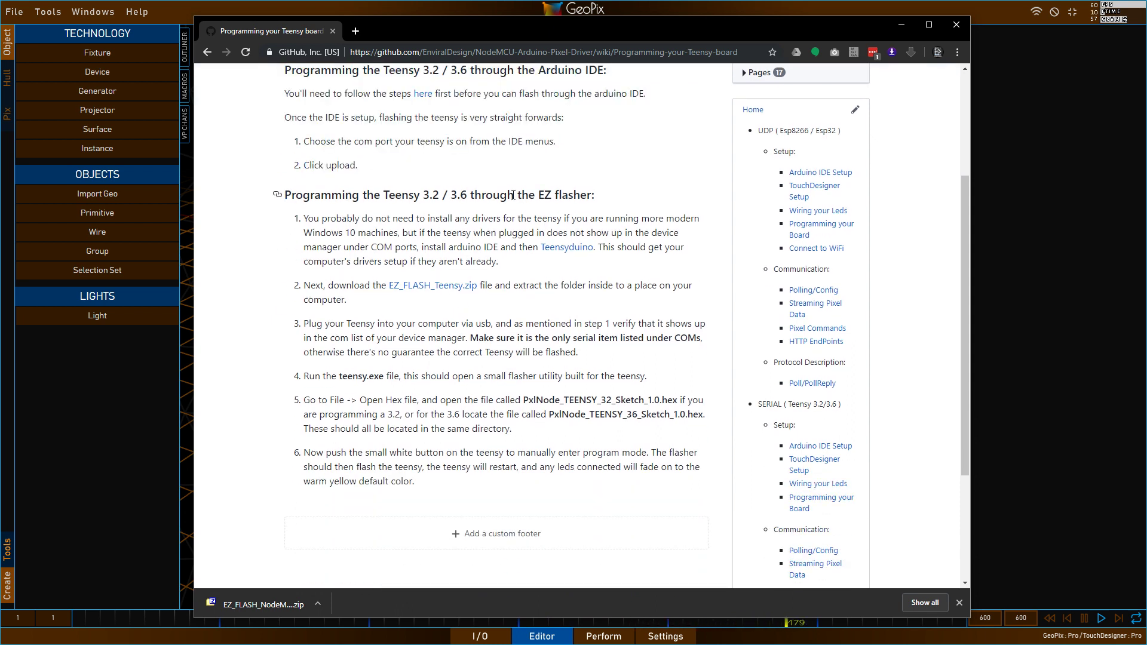
drag(540, 196, 596, 198)
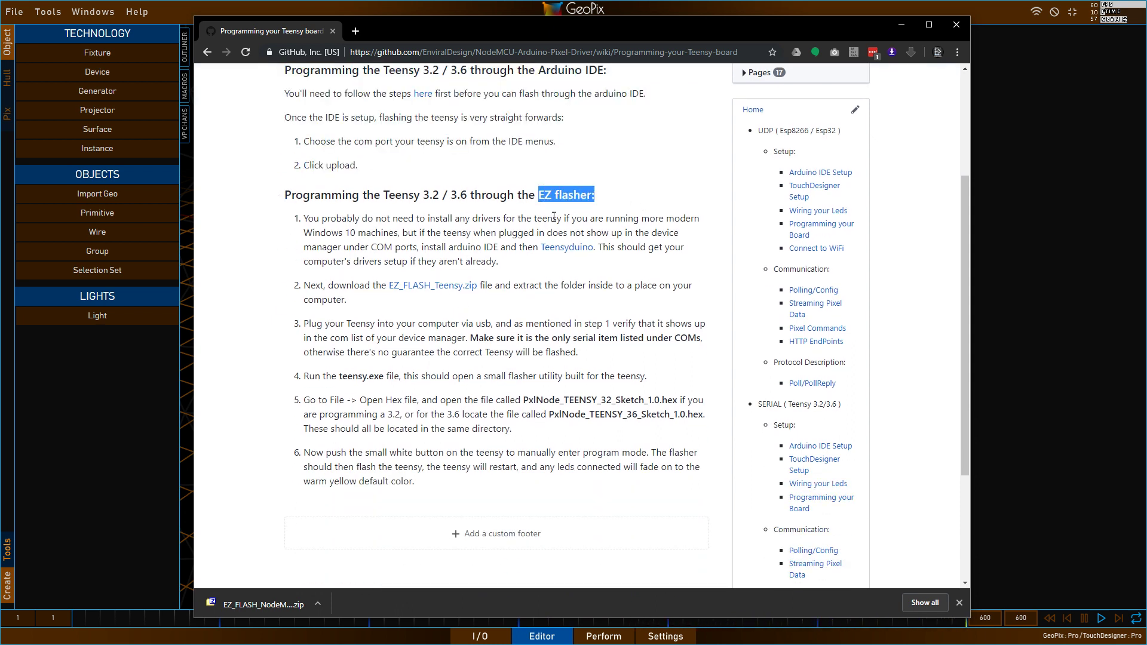
click(624, 212)
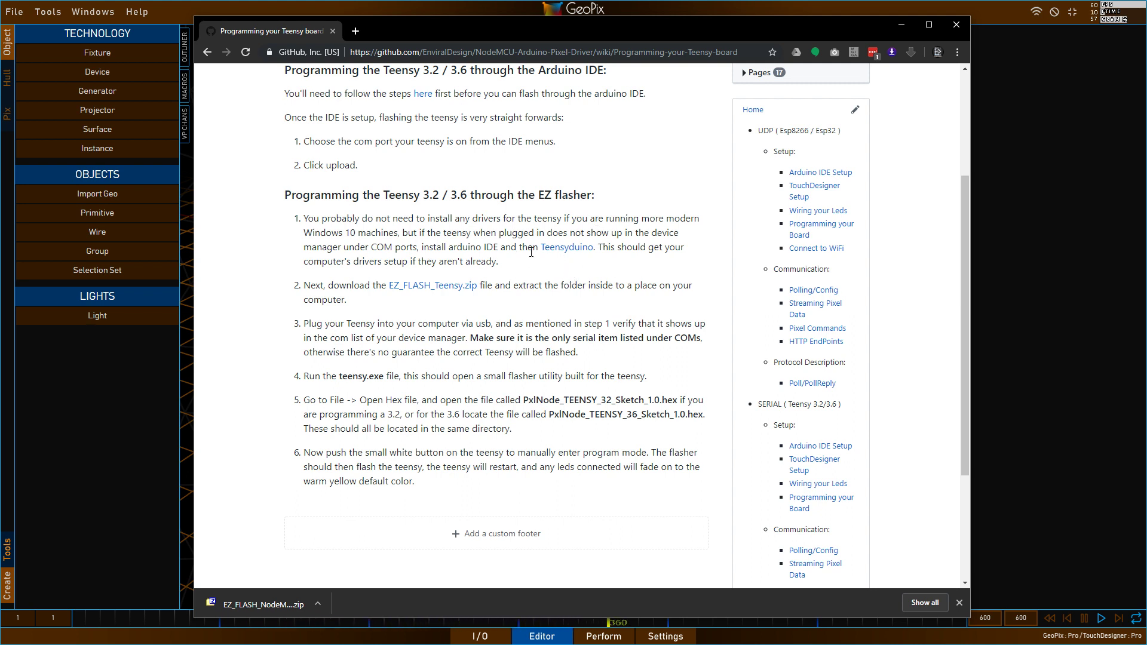
- Highlight 'arduino IDE' and 'Teensyduino', then download EZ_FLASH_Teensy.zip
drag(446, 247, 593, 247)
click(572, 258)
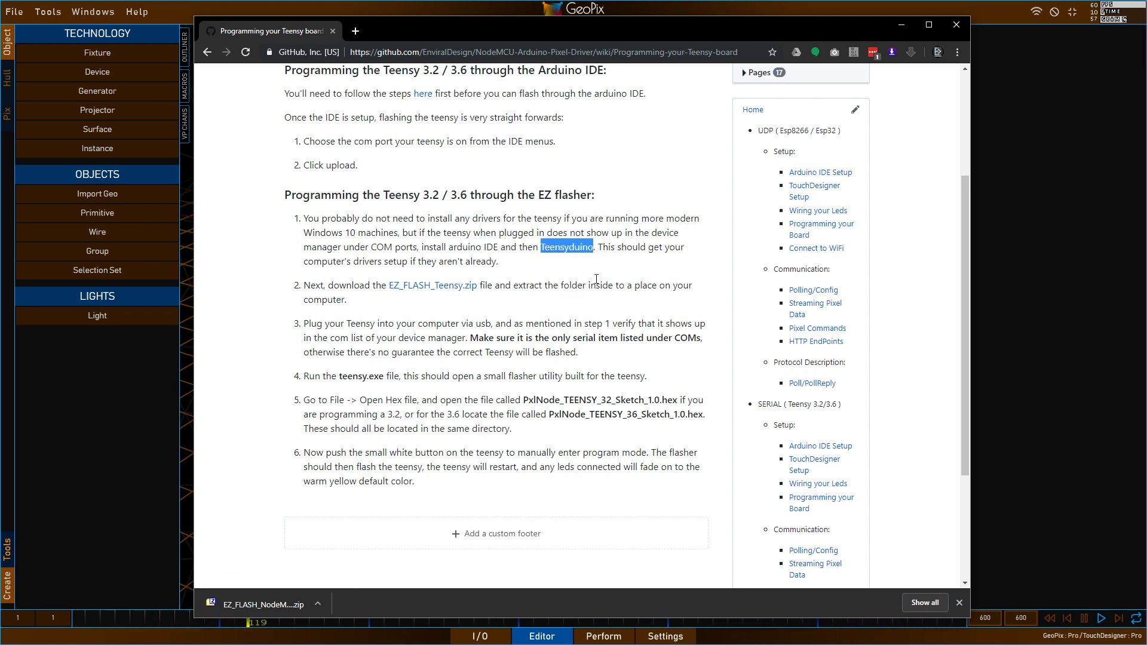
click(587, 270)
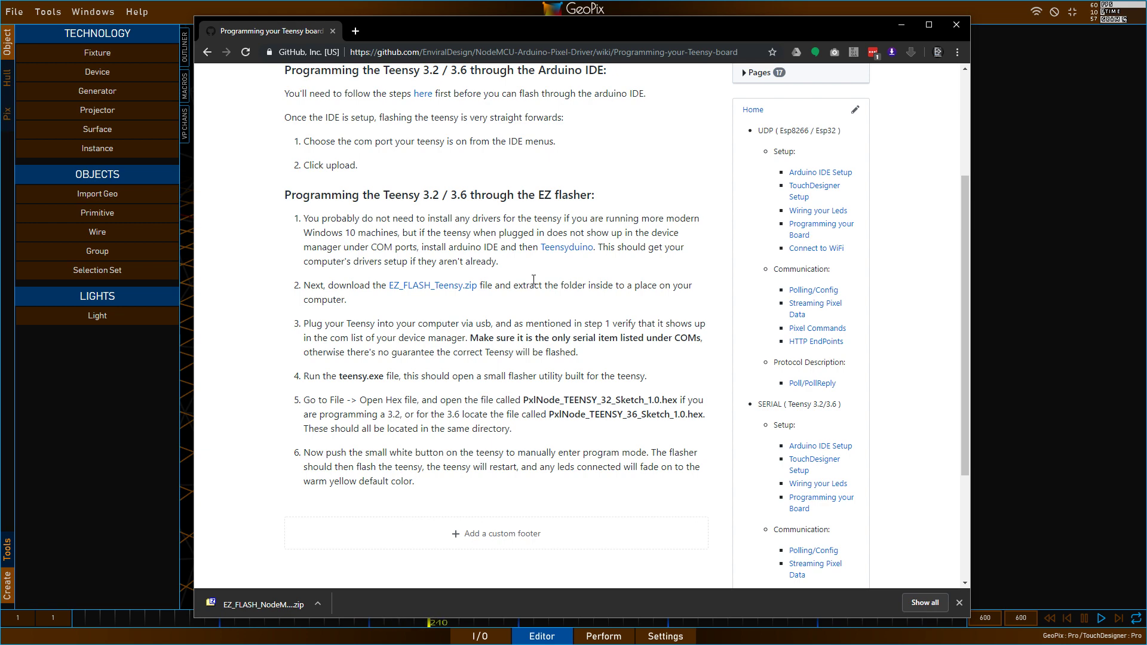
click(458, 291)
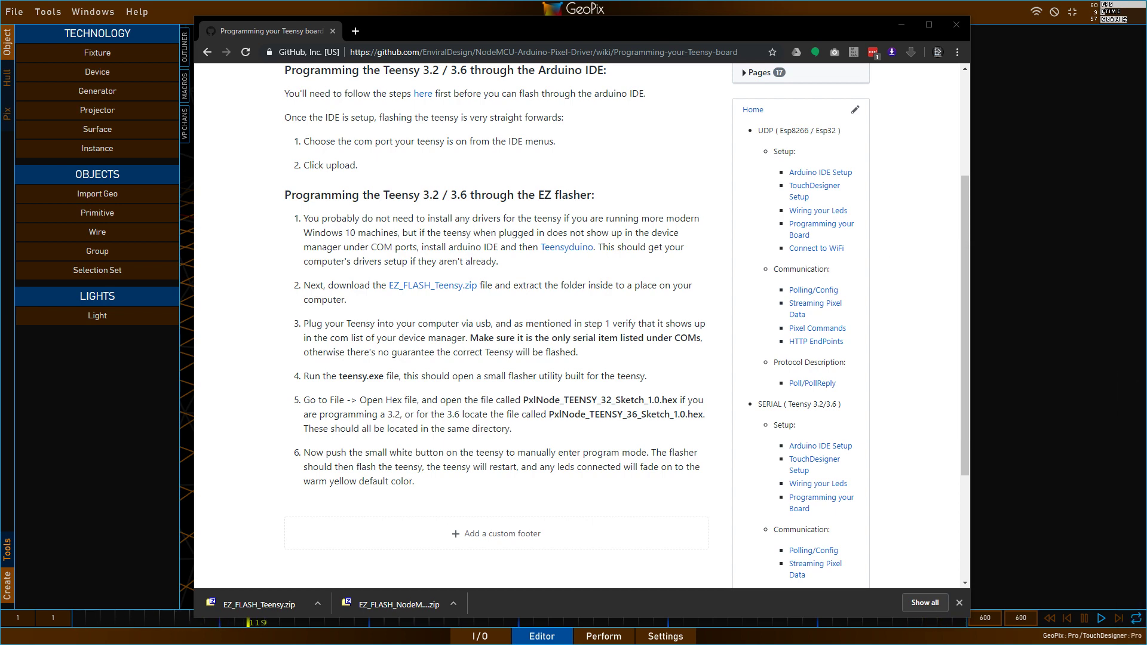
- Launch teensy.exe from the EZ_FLASH_Teensy folder and switch the Teensy Loader to Auto programming
drag(665, 33, 482, 35)
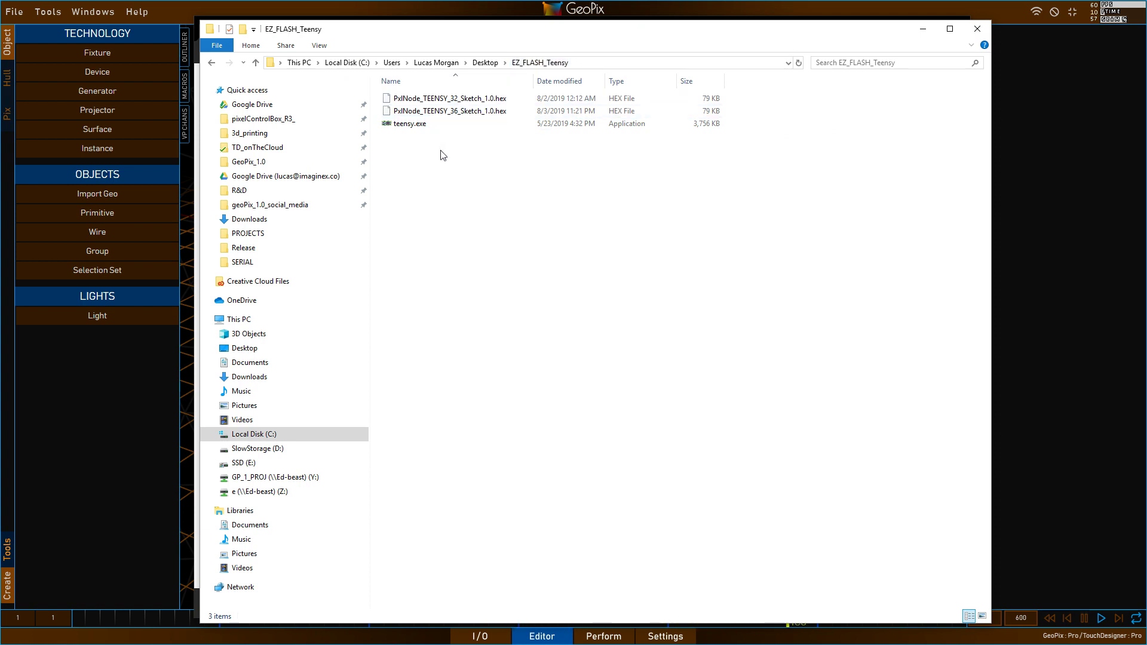
drag(460, 39, 461, 31)
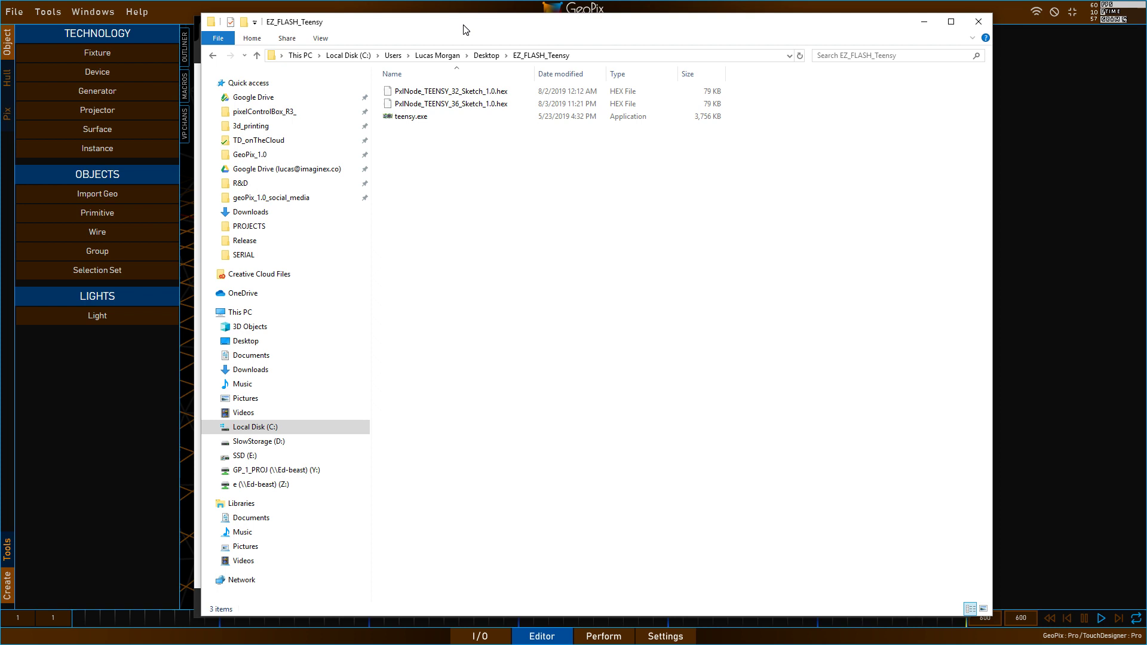
double_click(428, 125)
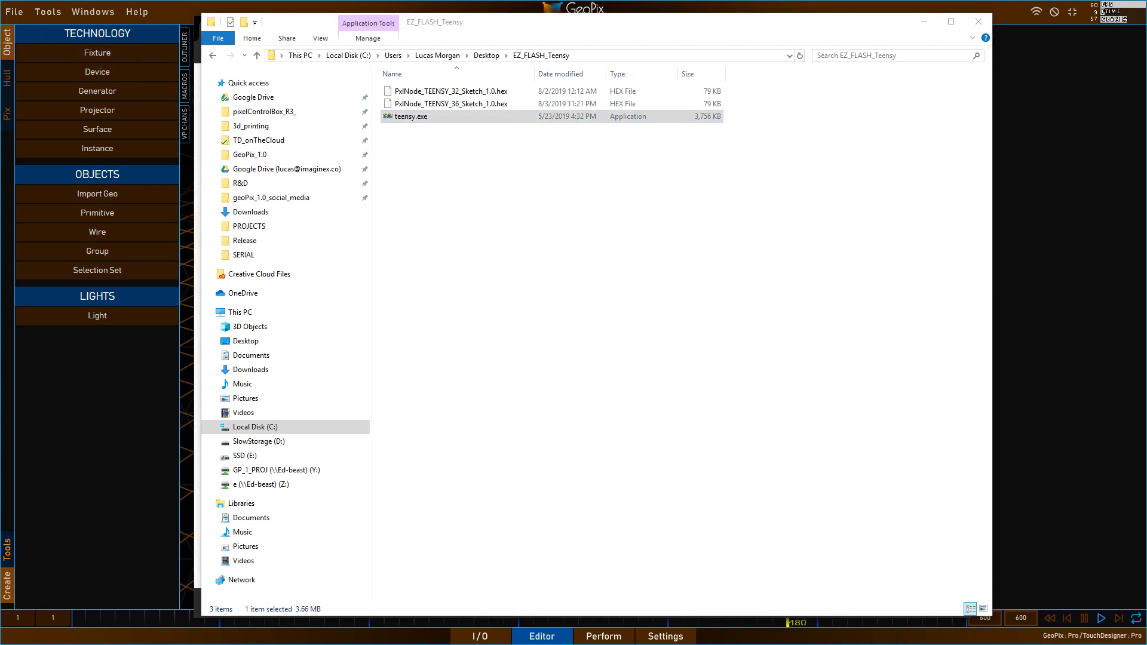
drag(632, 124, 461, 172)
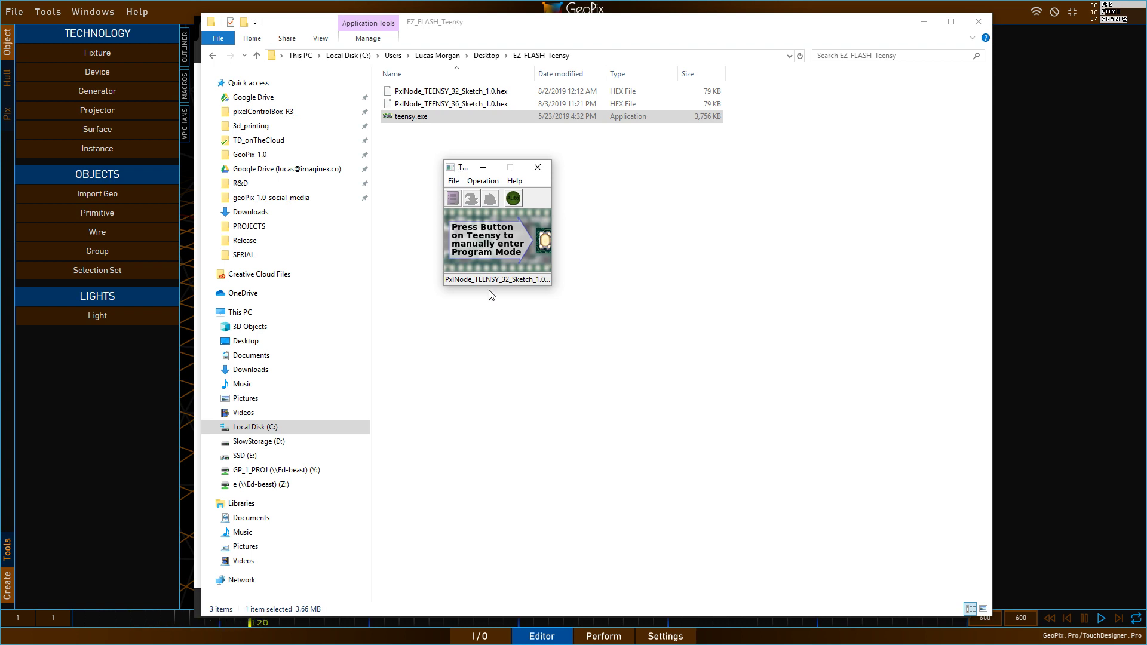
drag(461, 171, 607, 185)
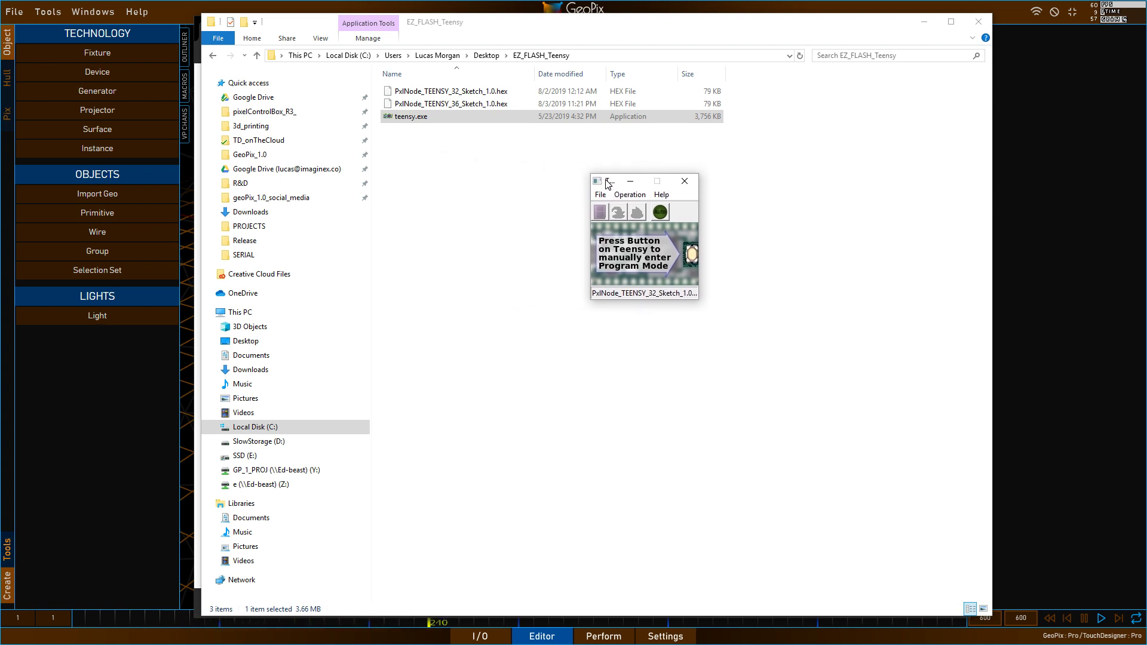
click(660, 212)
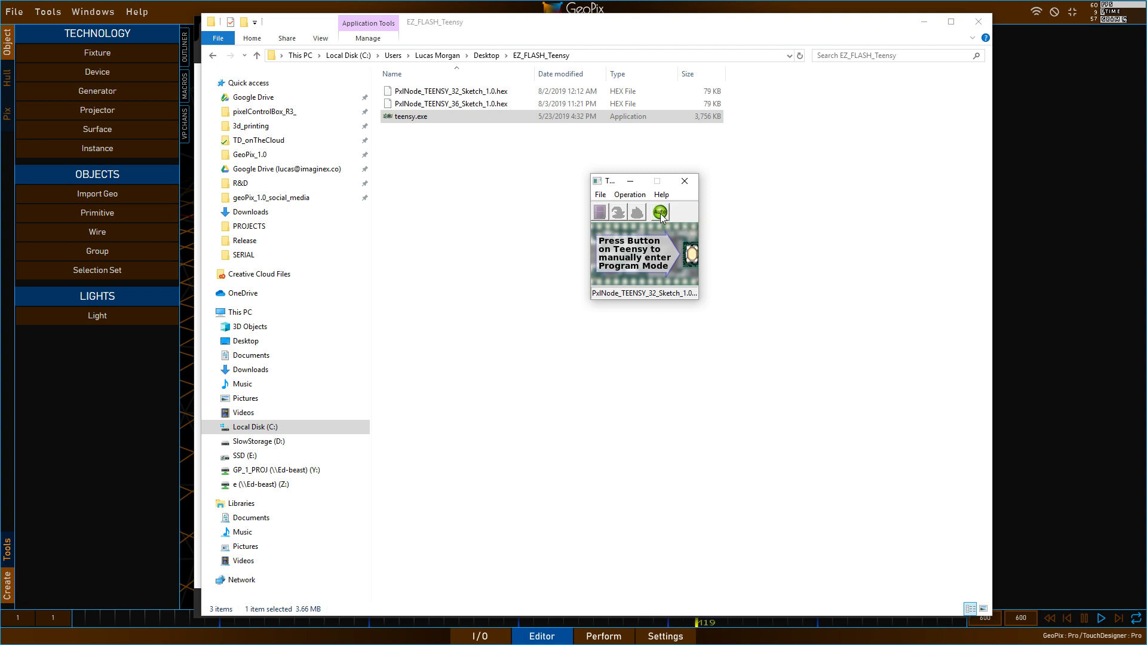
click(596, 213)
- Choose PxlNode_TEENSY_32_Sketch_1.0.hex from the SERIAL folder as the firmware file
drag(698, 218, 419, 164)
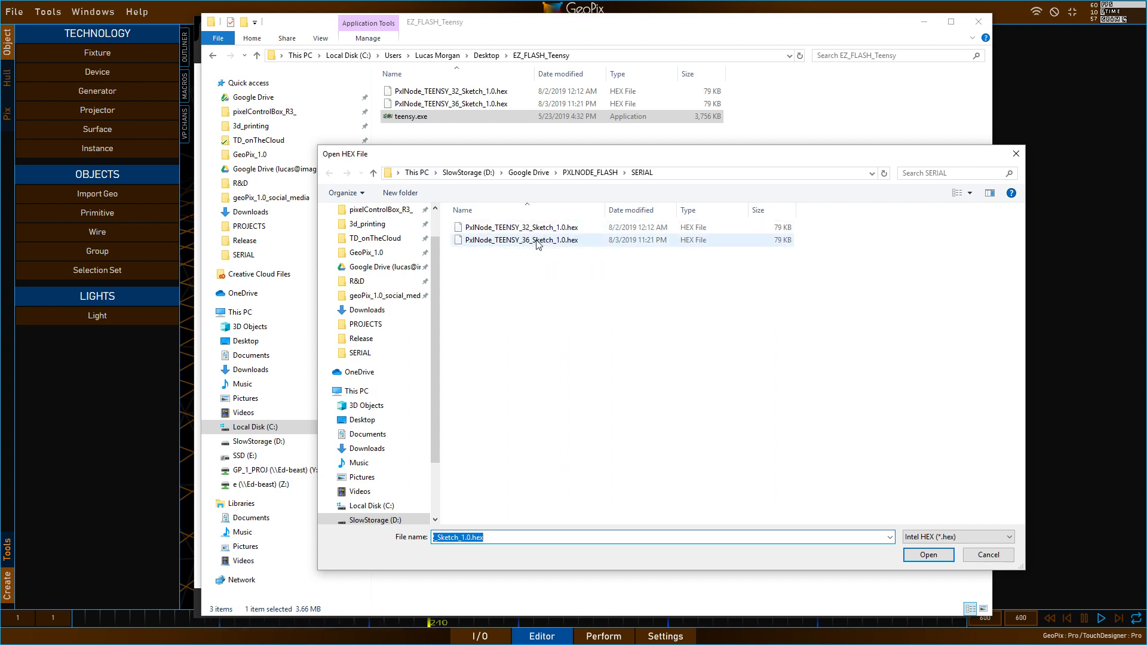
click(517, 228)
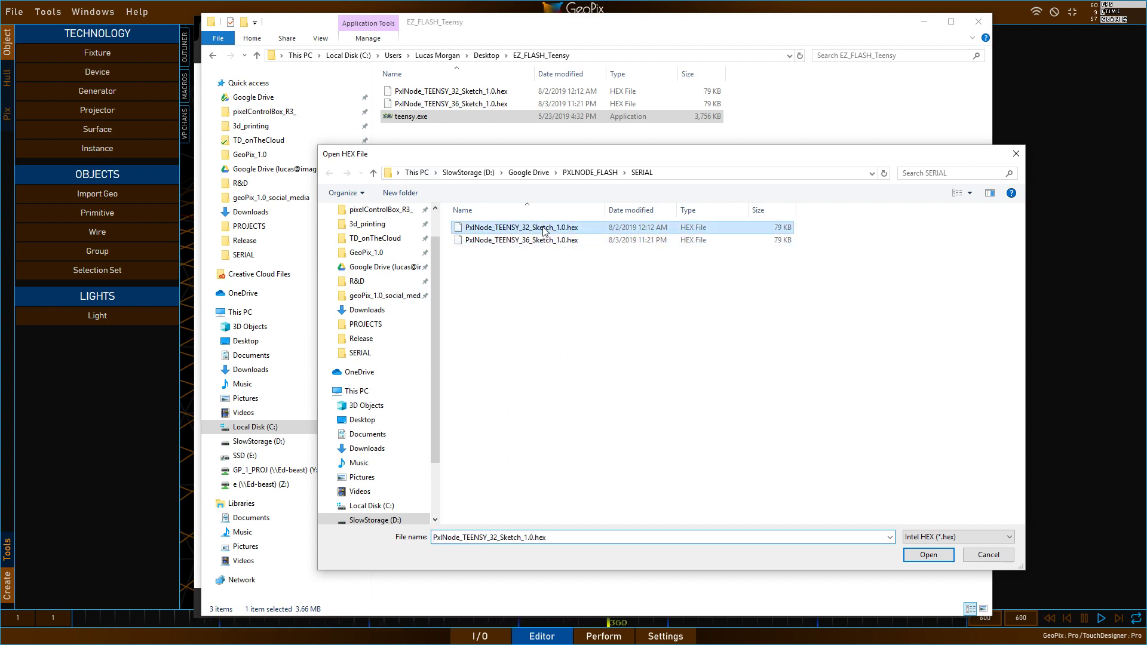
click(533, 241)
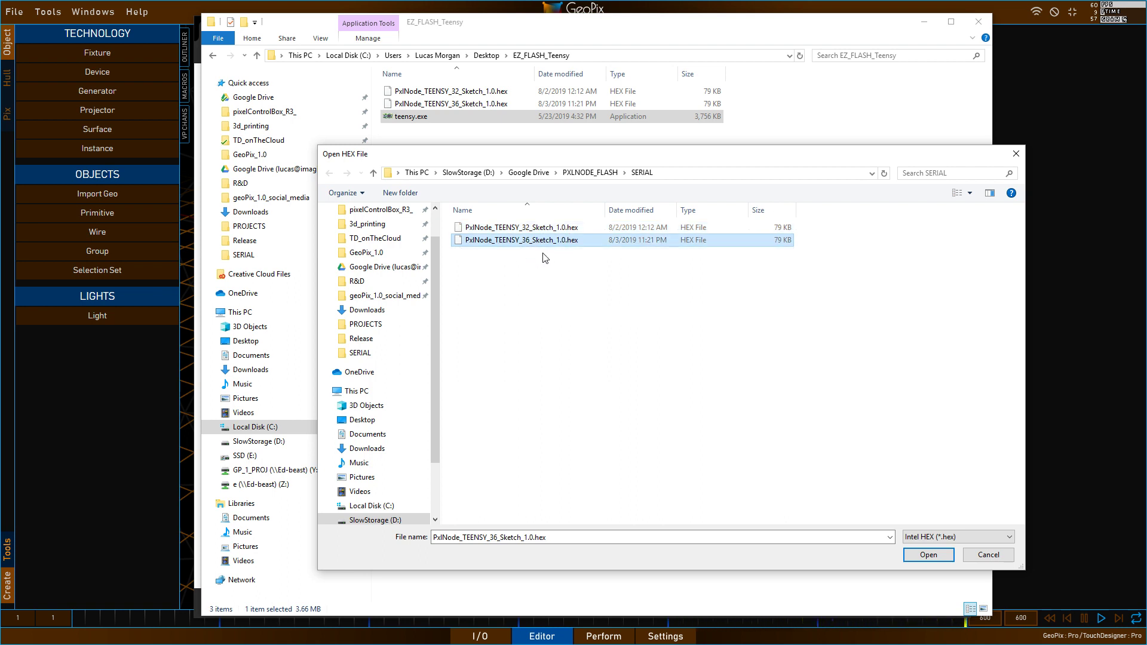
click(537, 227)
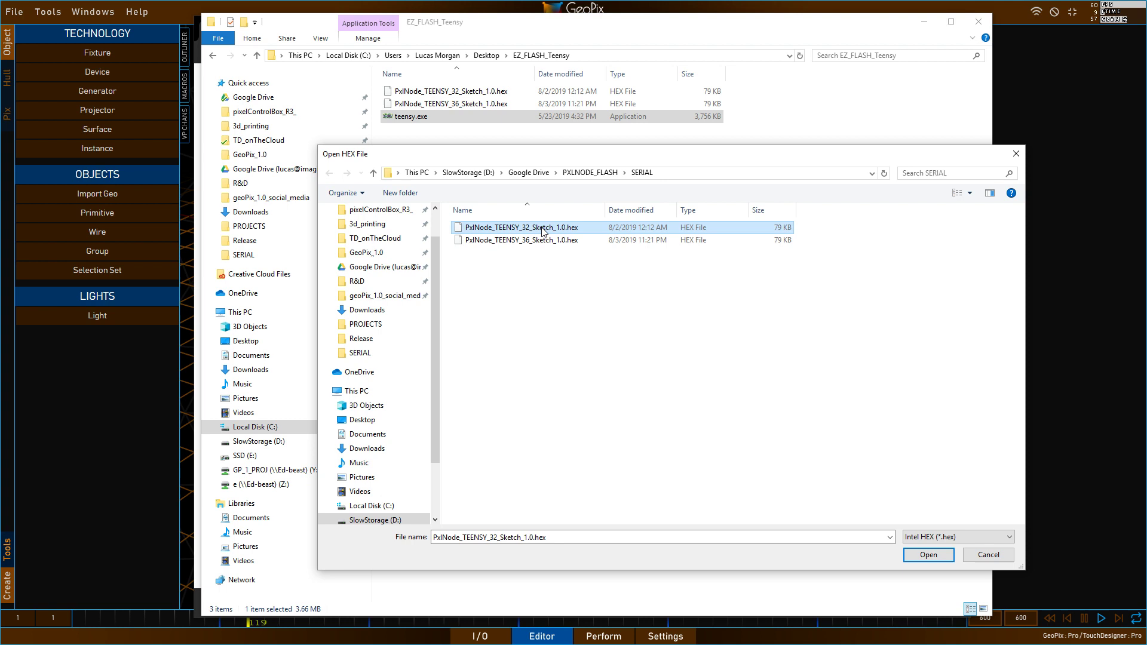
drag(814, 162, 798, 157)
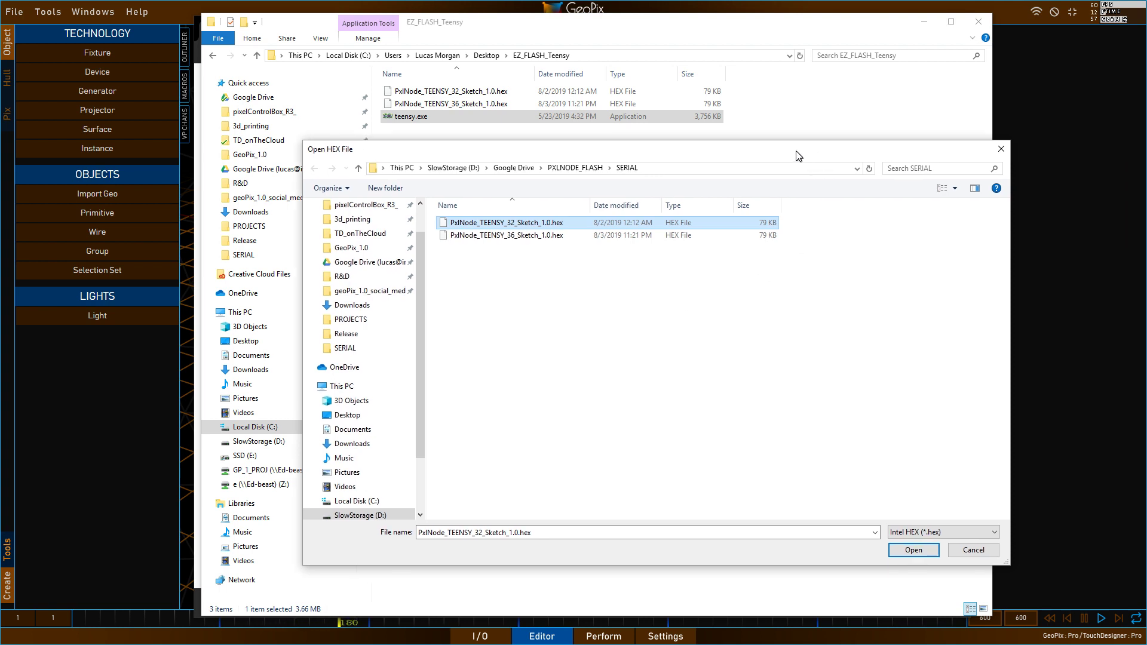
- Load the PxlNode_TEENSY_32_Sketch_1.0 hex into Teensy Loader, then close the flasher
click(913, 549)
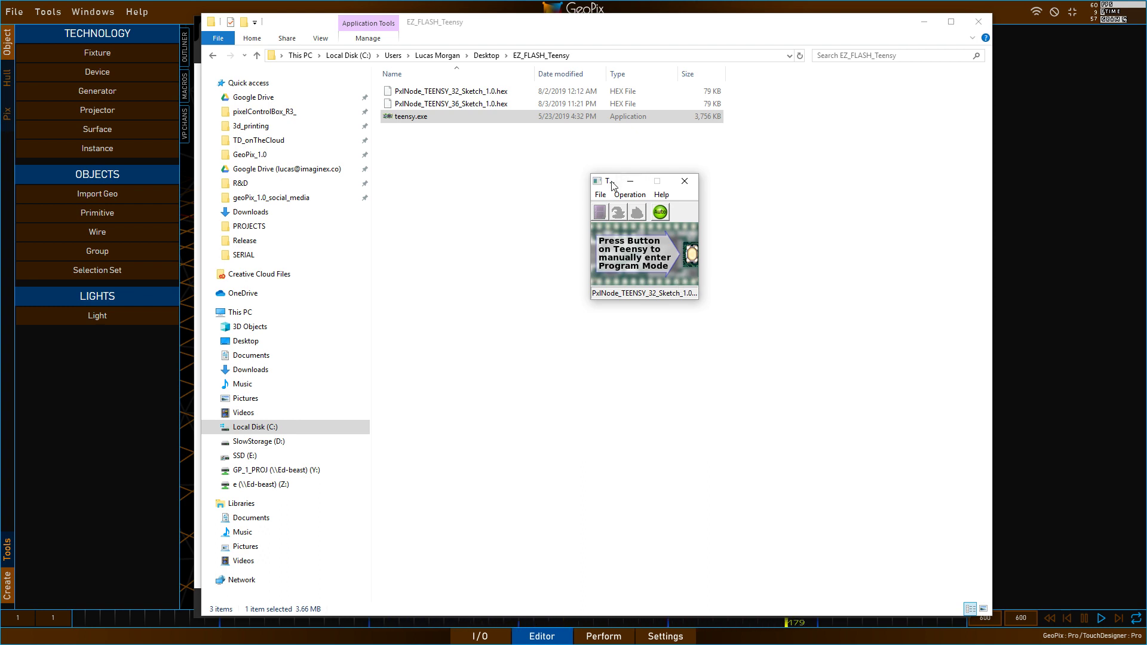
drag(612, 184, 555, 154)
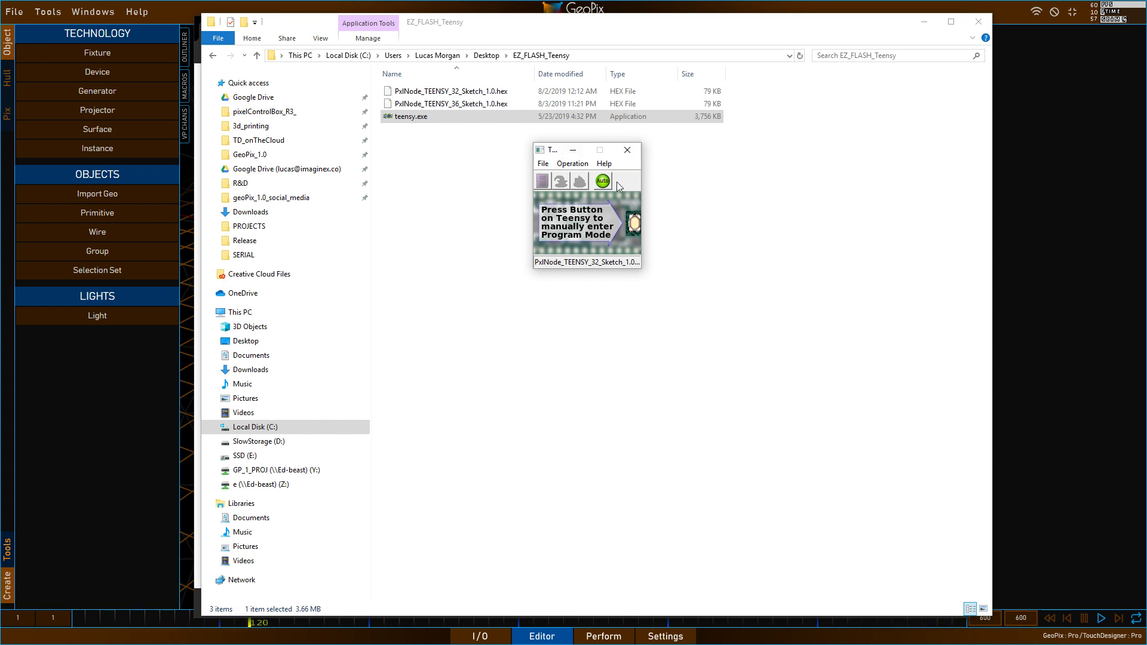
drag(549, 154, 579, 179)
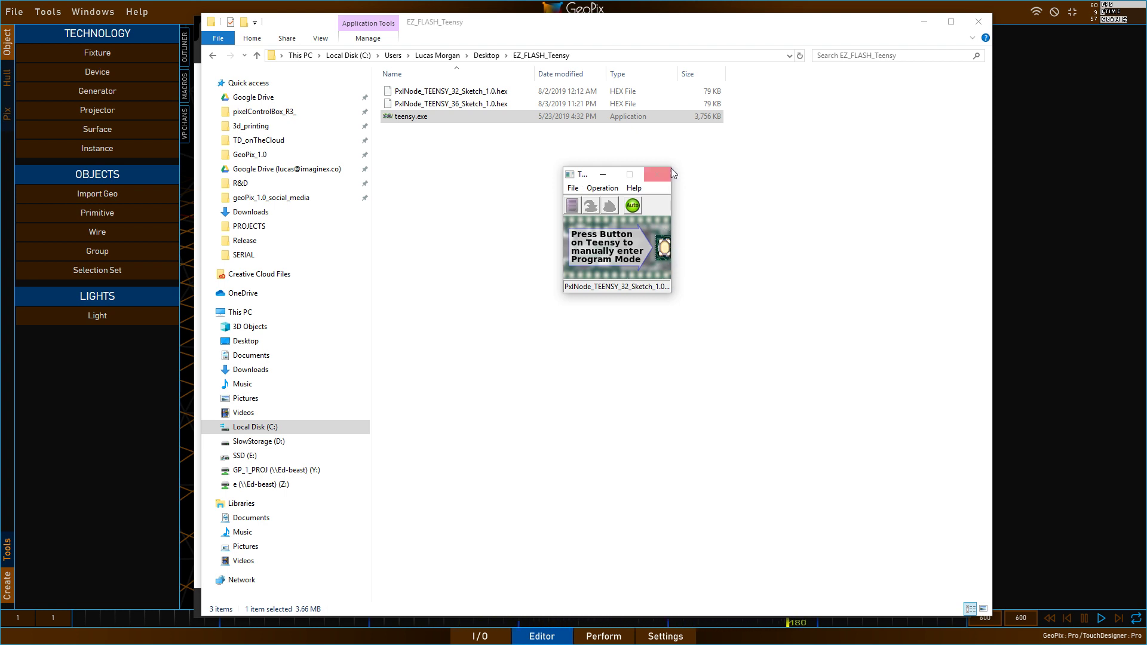
drag(585, 177, 590, 207)
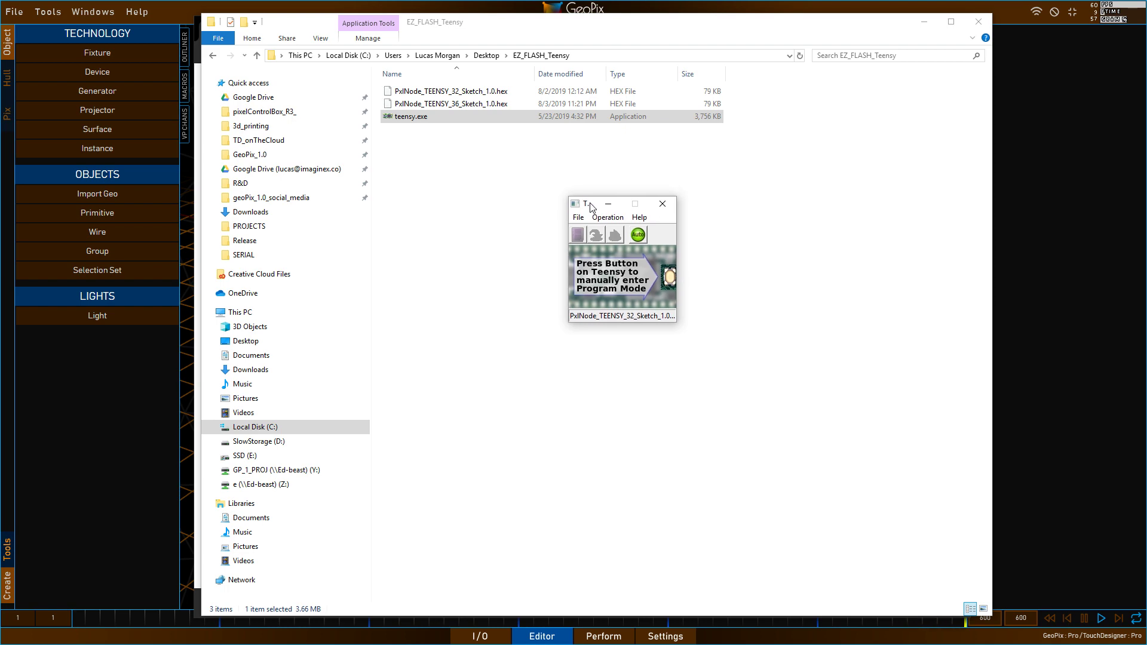
click(661, 206)
- Close the Desktop folder window and leave the GitHub wiki so GeoPix's 3D editor shows
click(486, 55)
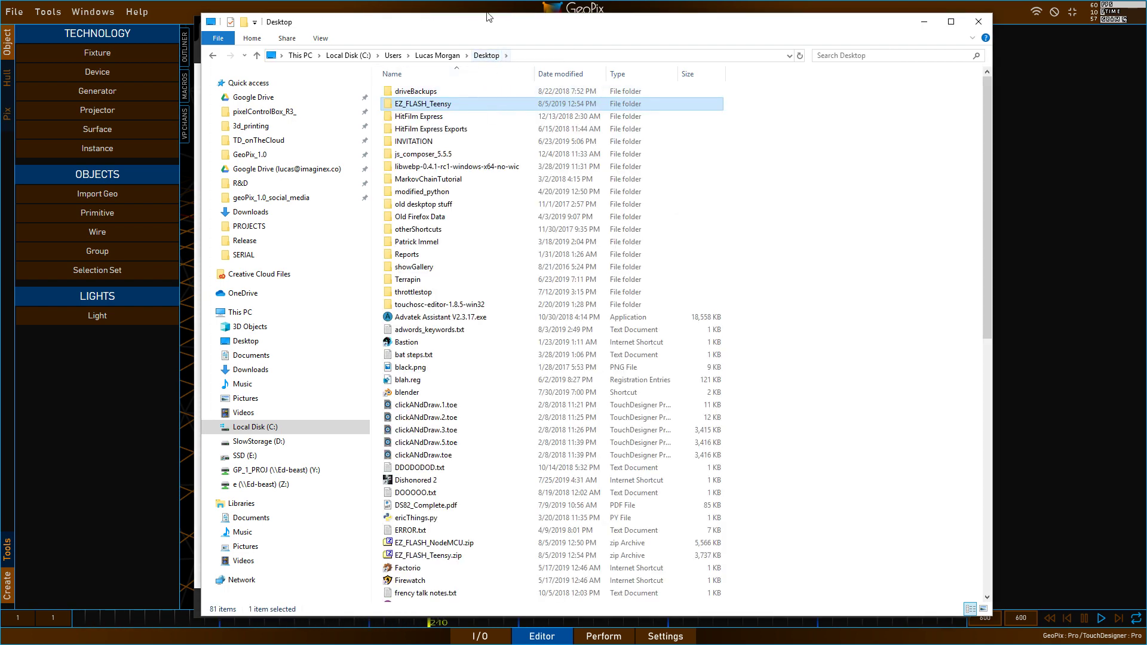
drag(494, 27, 499, 27)
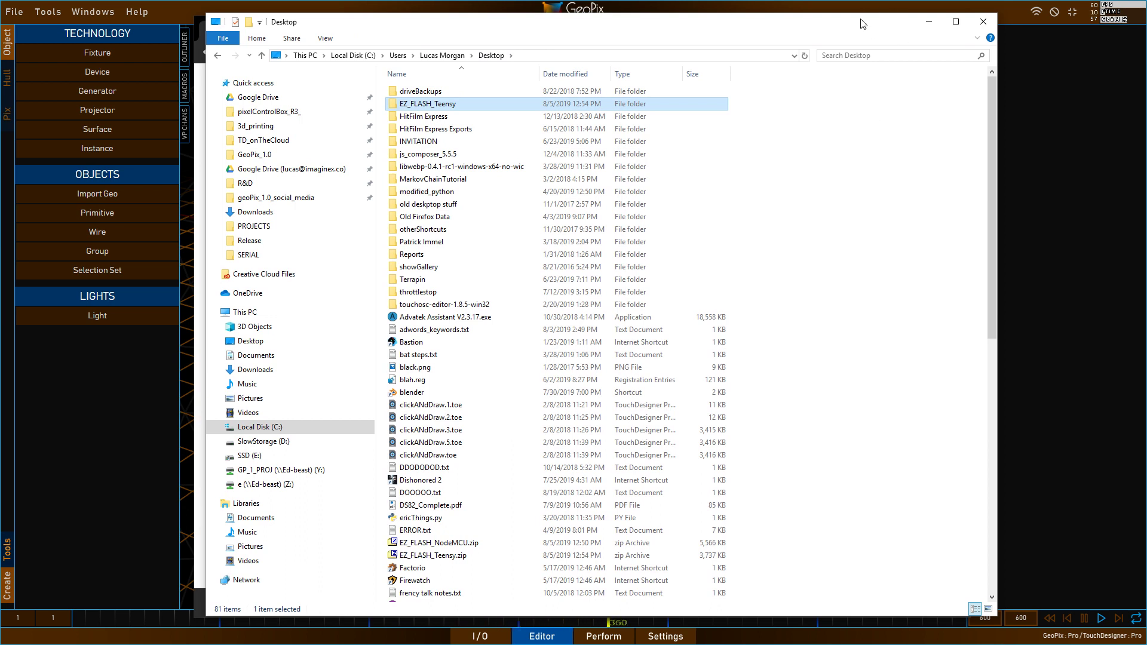
drag(908, 30, 897, 29)
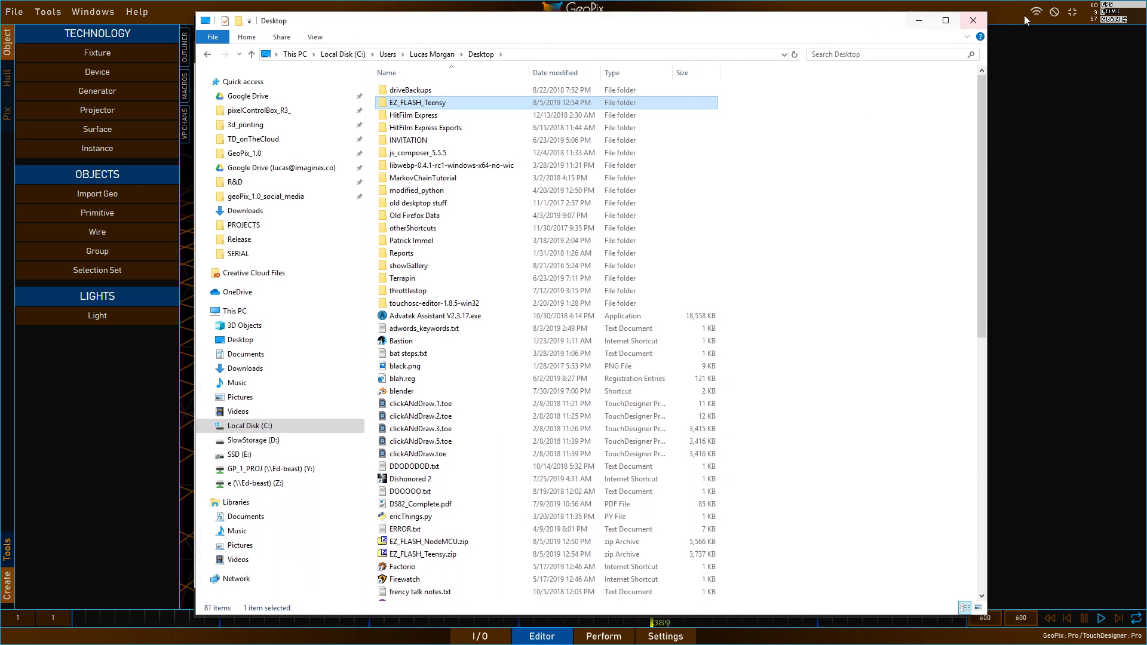
click(975, 22)
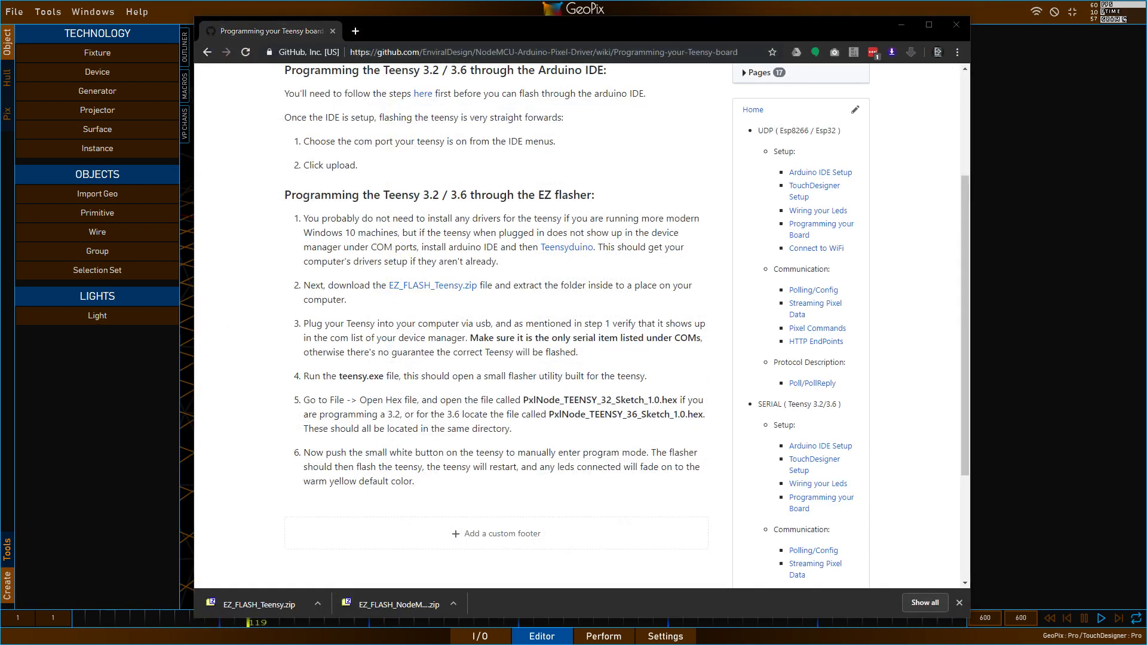
scroll(616, 347, down, 1)
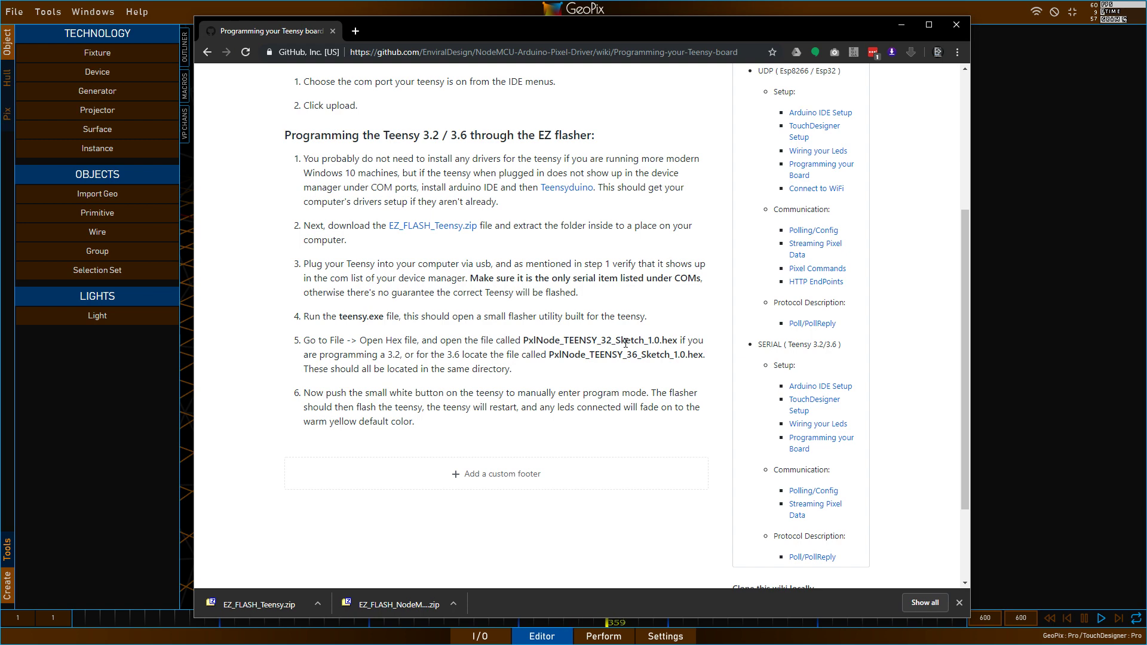
key(alt+Tab)
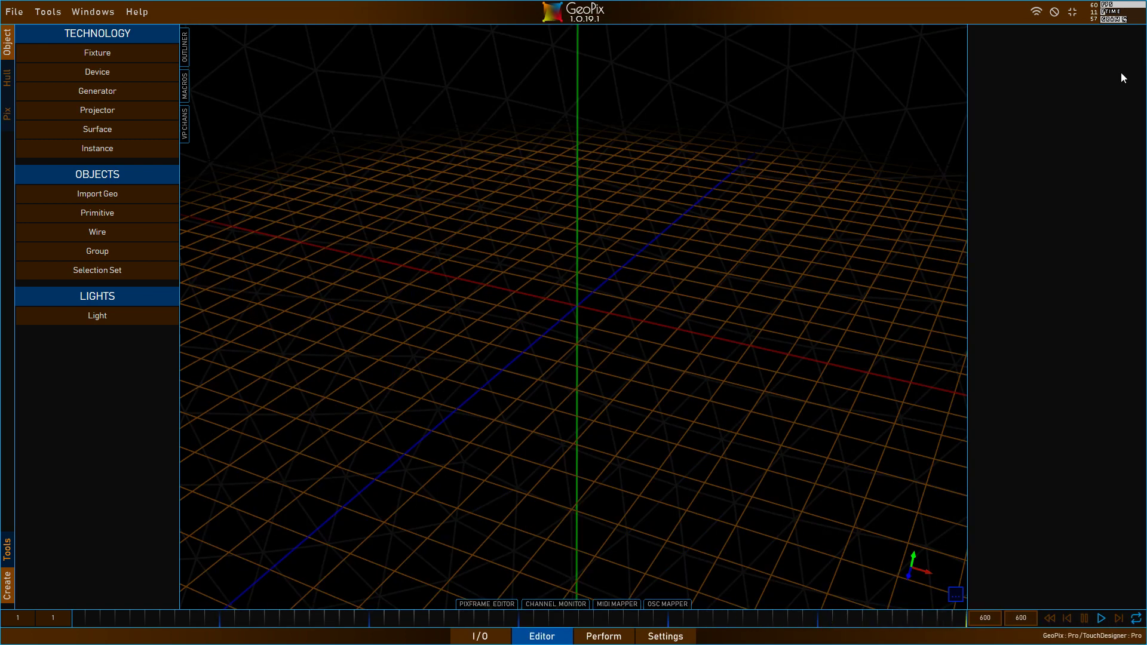
- Open the PxlNode Wizard from Tools, scan for devices, and select the COM7 PxlNode-Serial entry
click(47, 11)
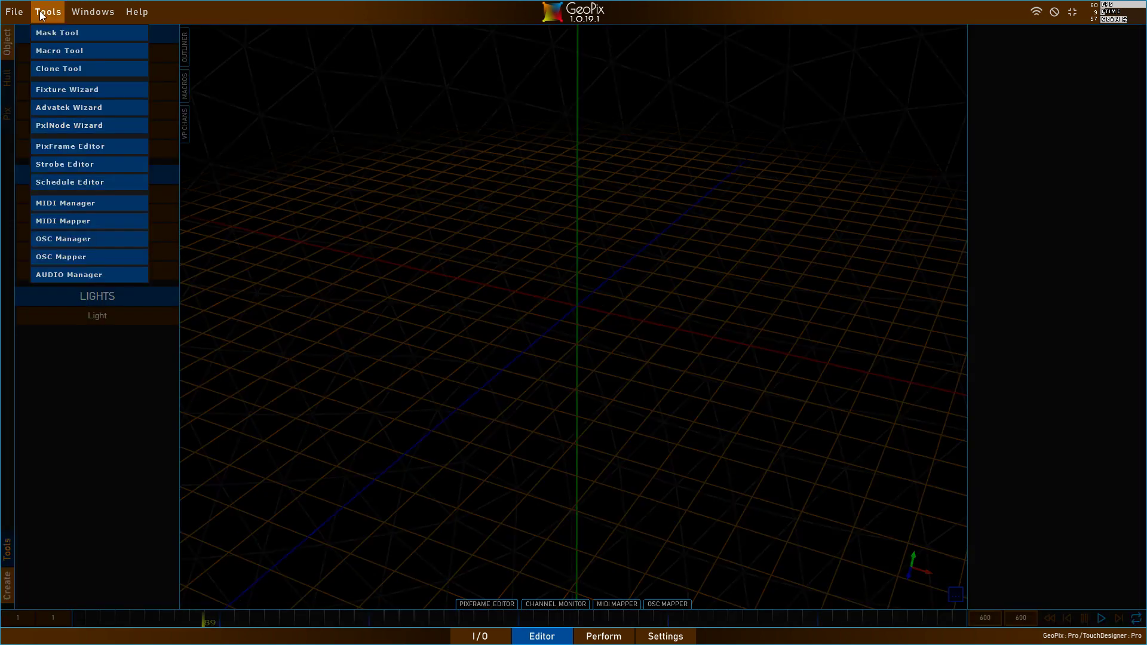
click(91, 130)
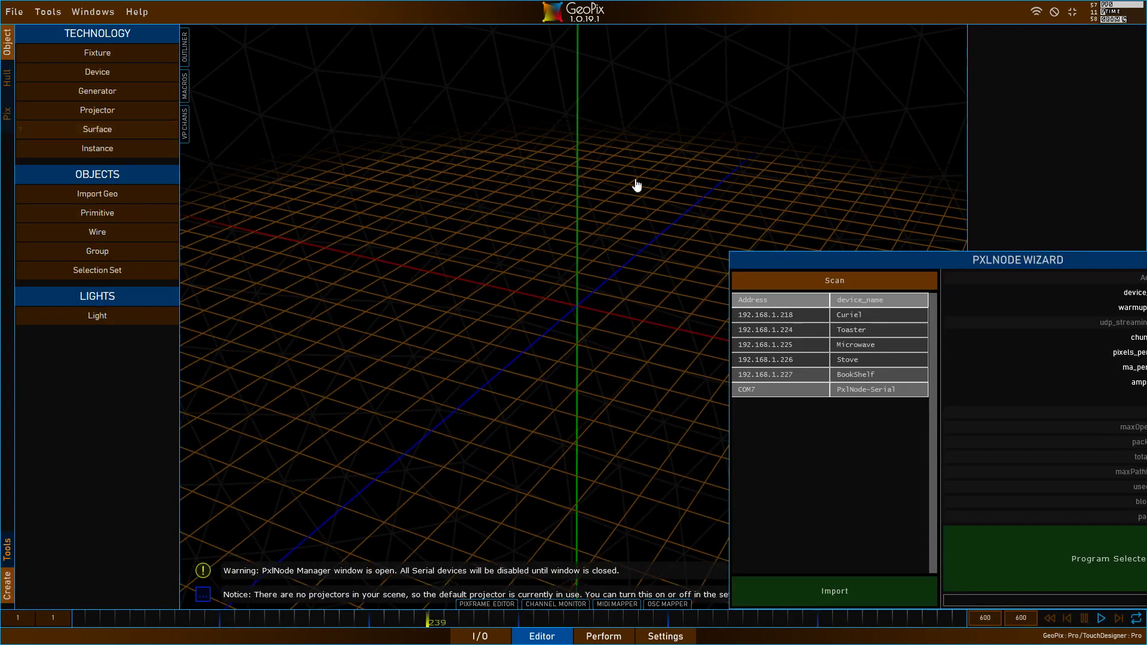
drag(880, 264, 465, 133)
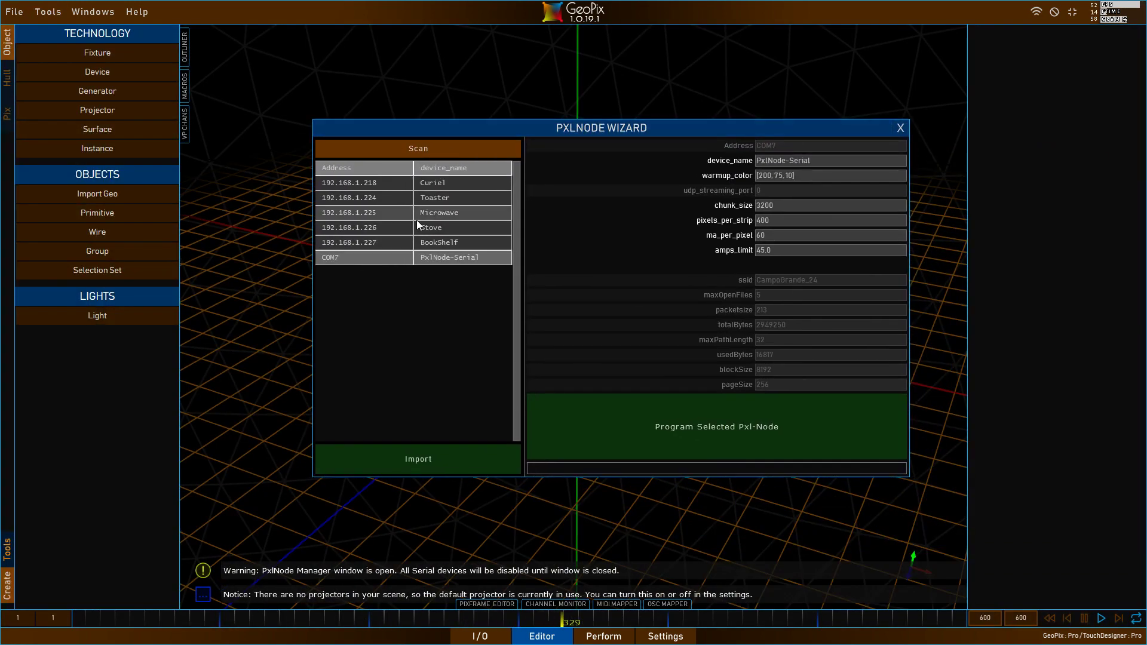
click(425, 148)
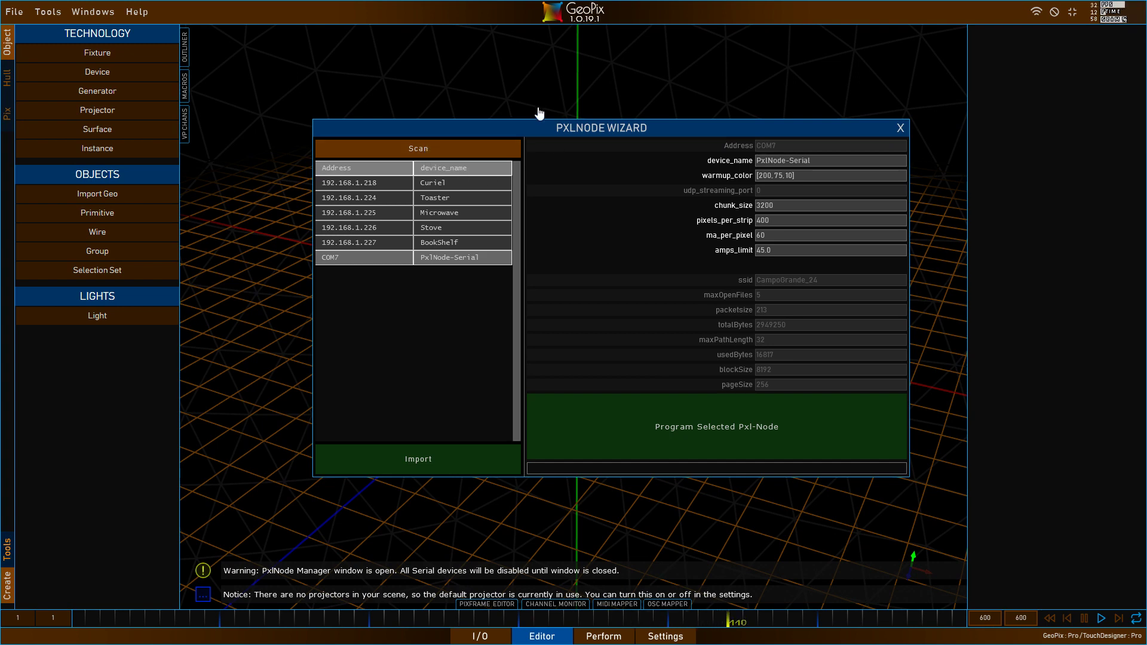
drag(461, 149, 500, 148)
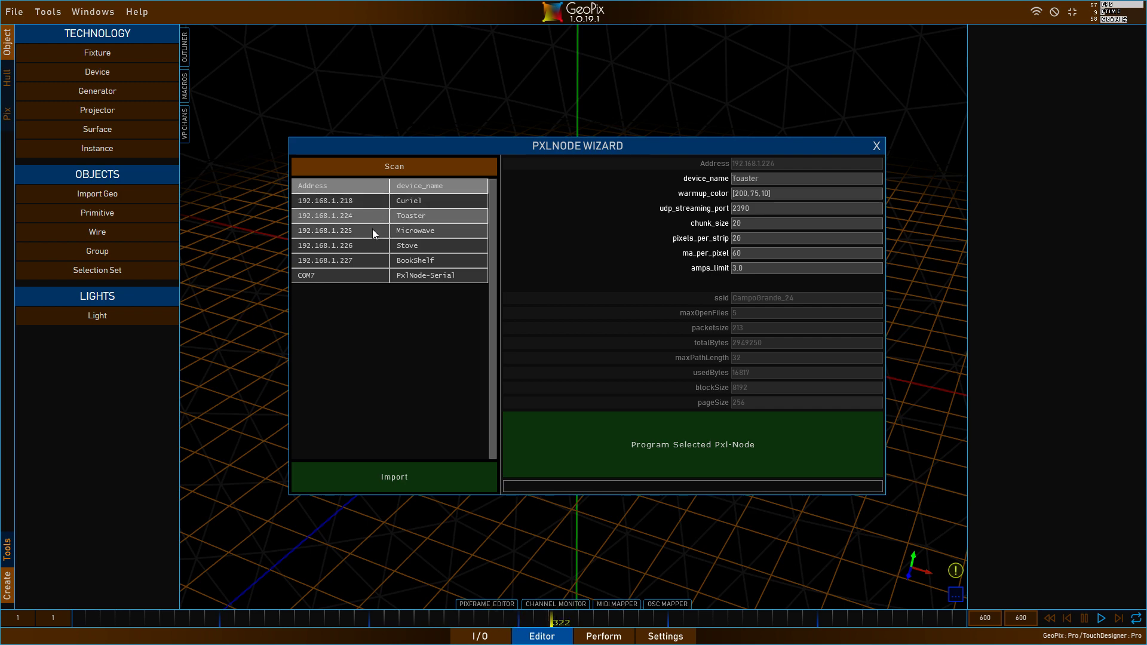
click(354, 275)
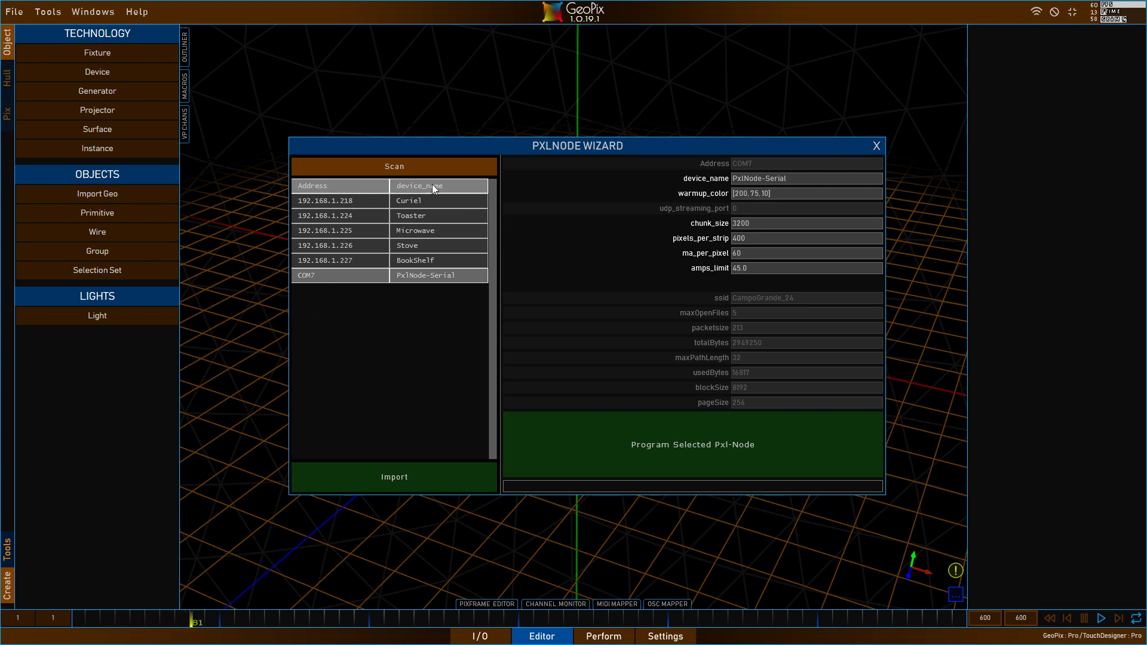
drag(535, 145, 526, 143)
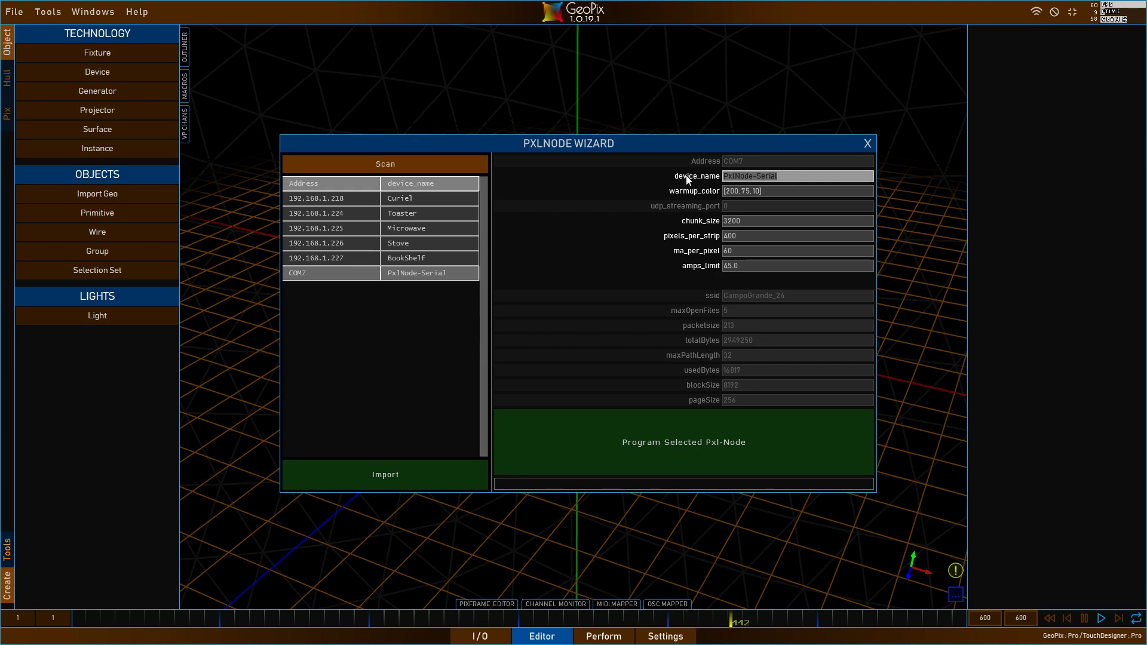
click(785, 176)
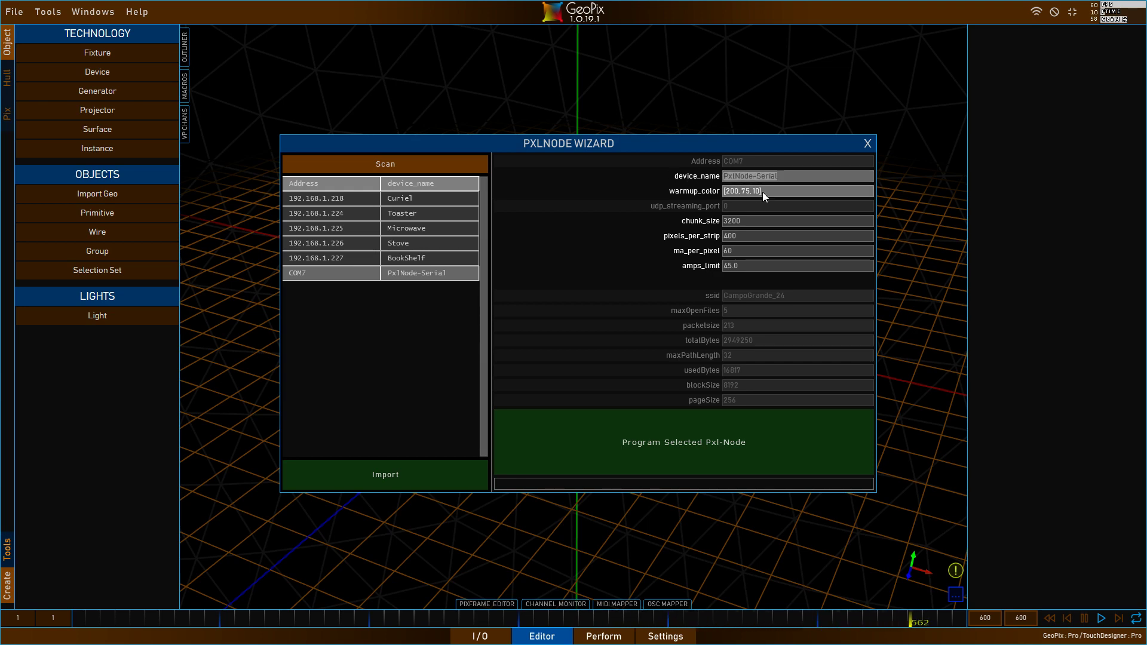
click(769, 192)
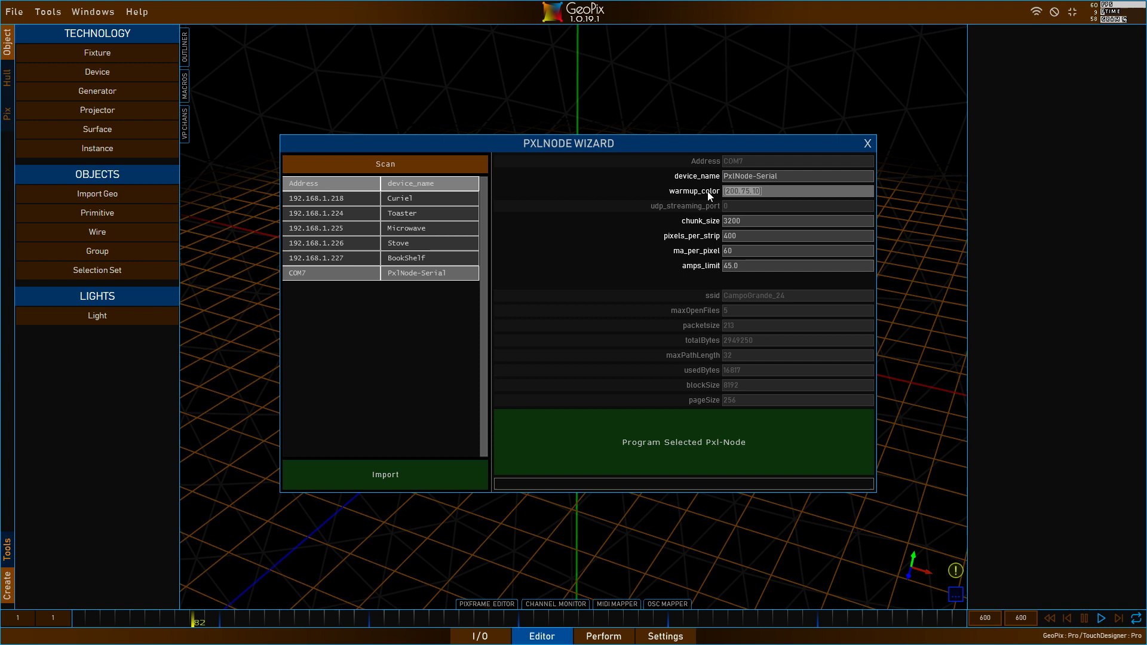
click(755, 220)
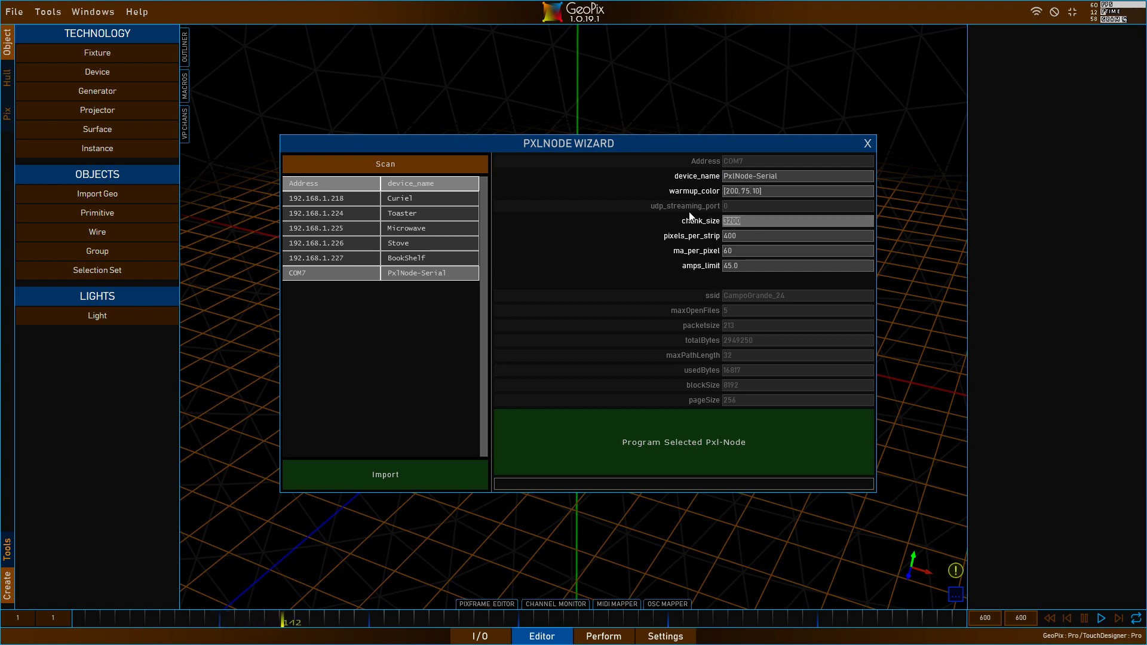
click(746, 236)
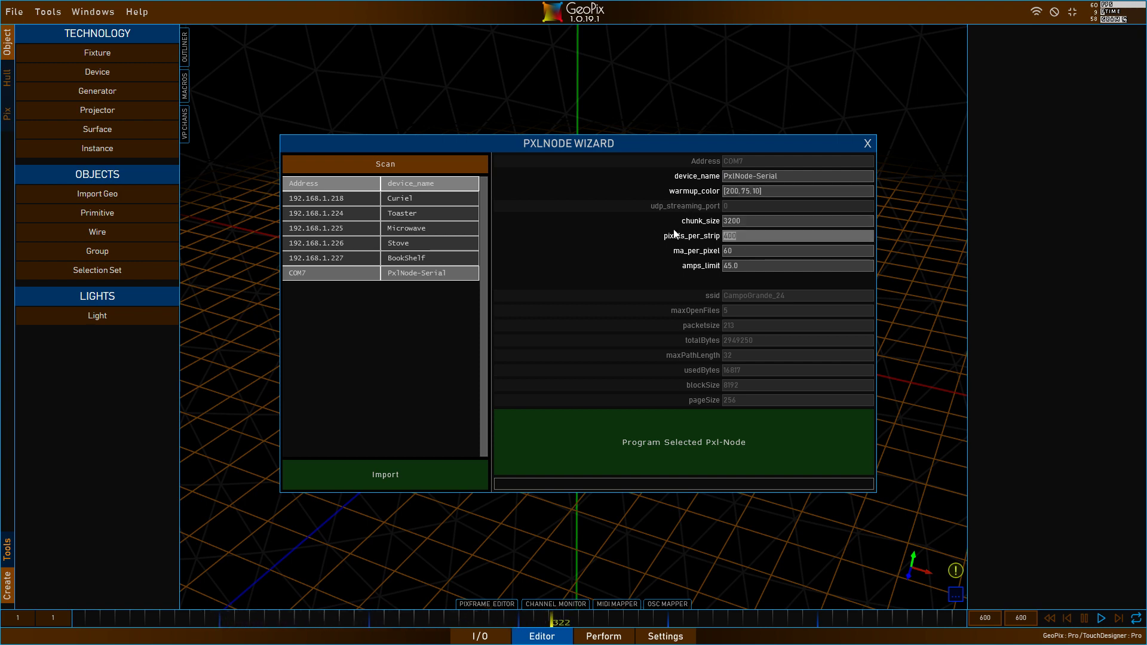
click(729, 249)
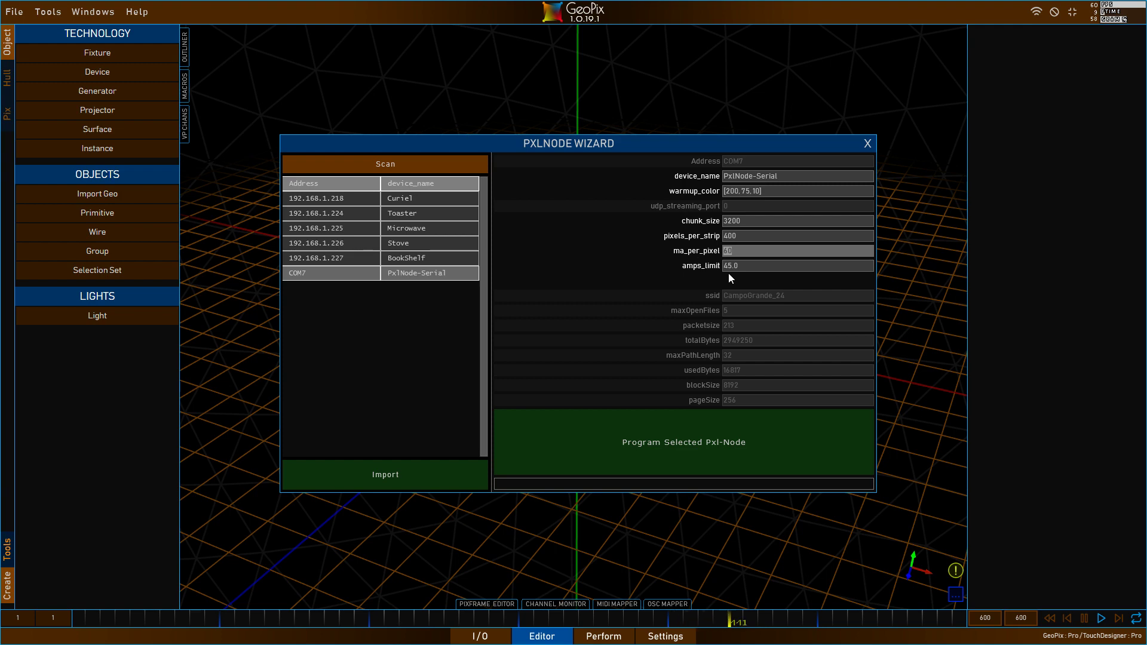
click(744, 270)
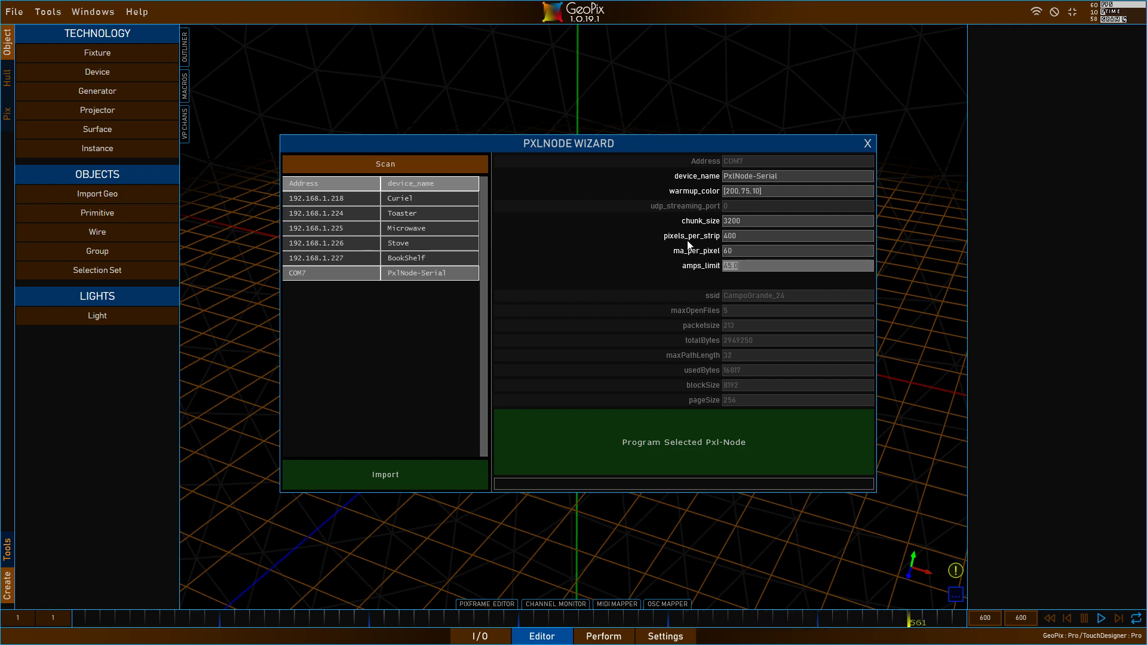
click(757, 220)
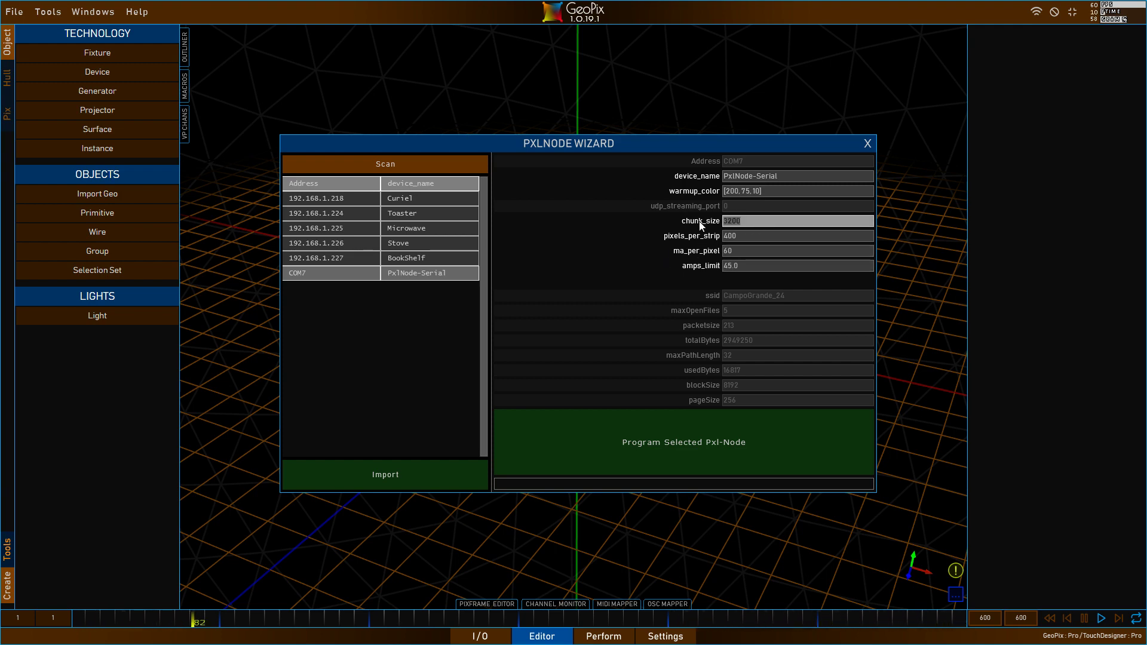
click(737, 236)
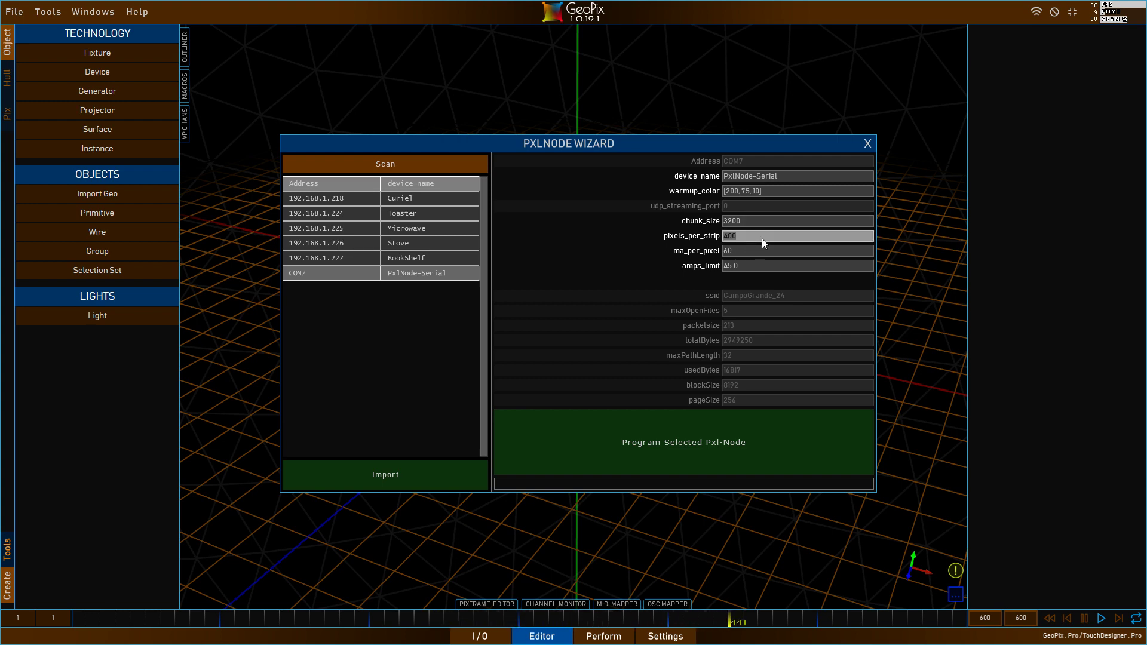
drag(718, 143, 702, 137)
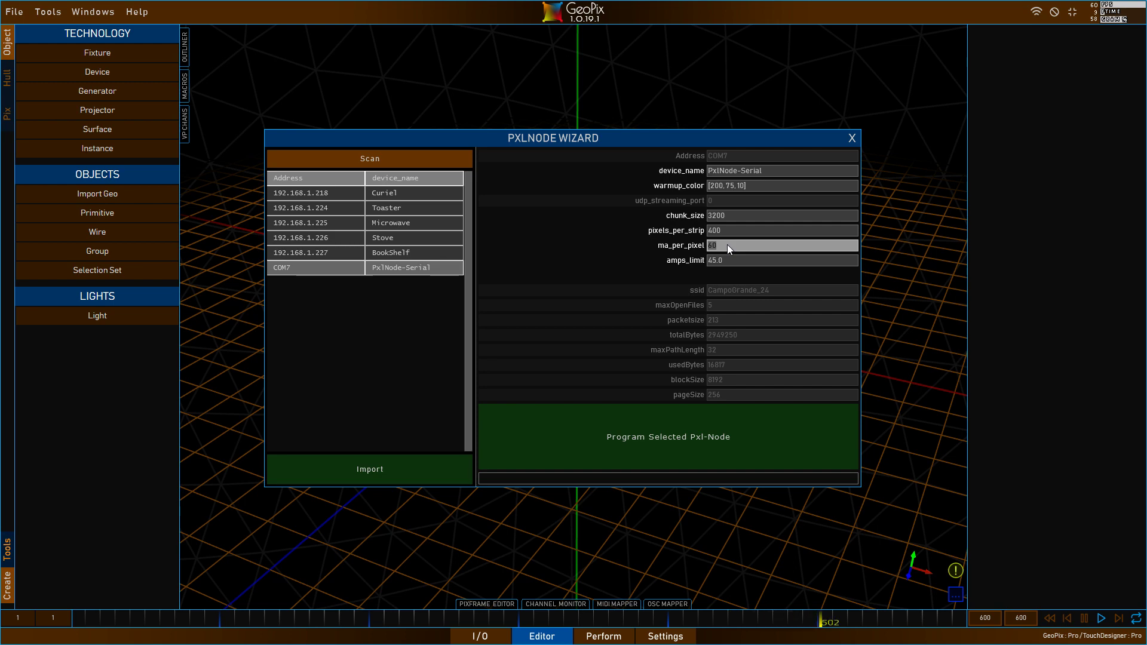
text(120)
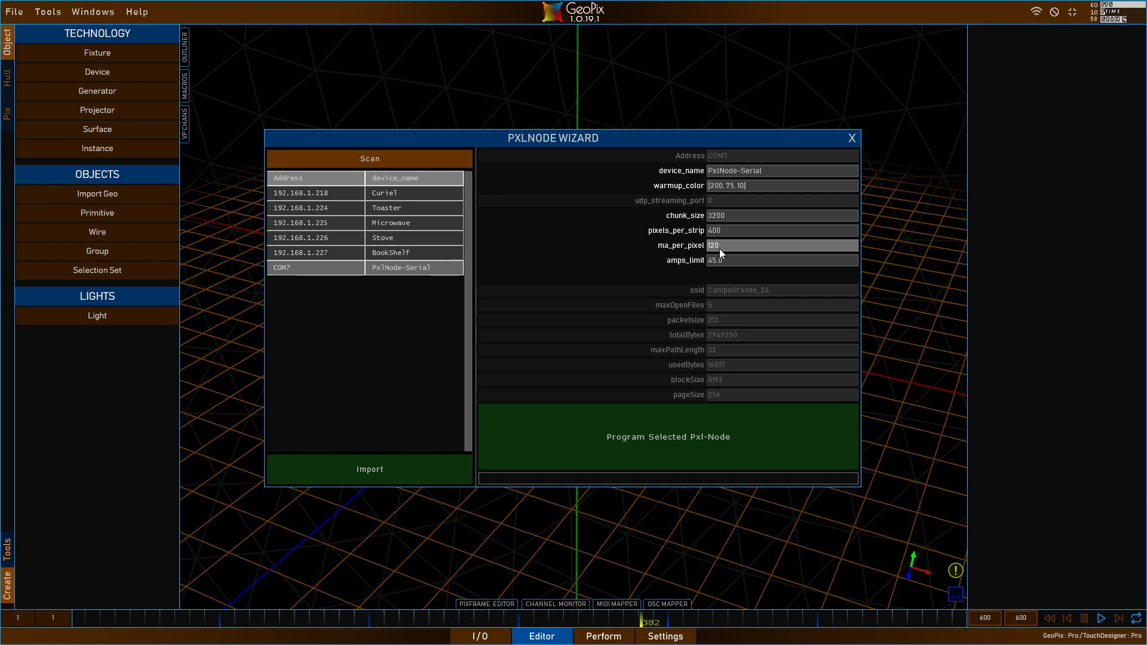
double_click(722, 244)
text(60)
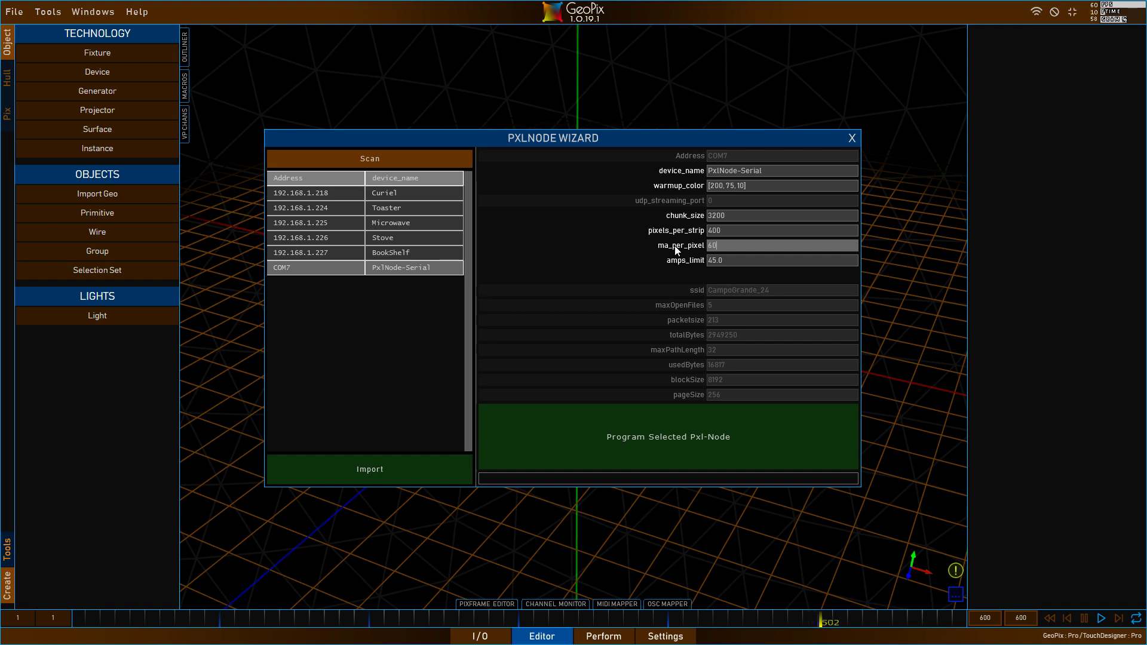
key(Return)
double_click(717, 262)
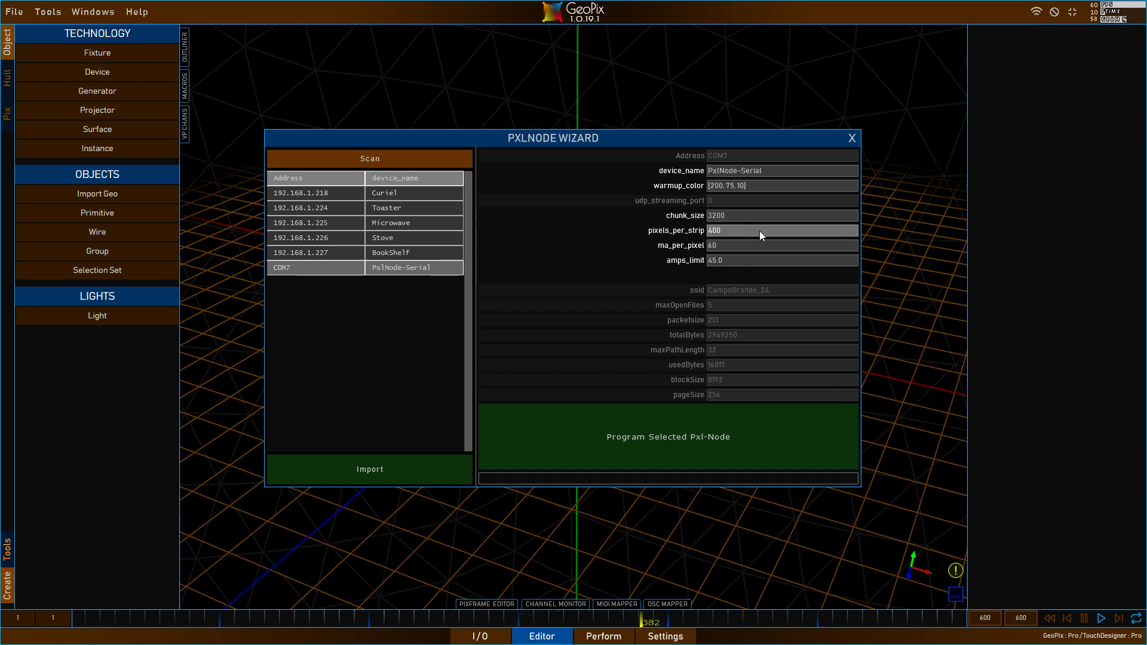
- Enter 45 as the COM7 node's amps_limit, leaving ma_per_pixel at 60
click(747, 259)
click(658, 261)
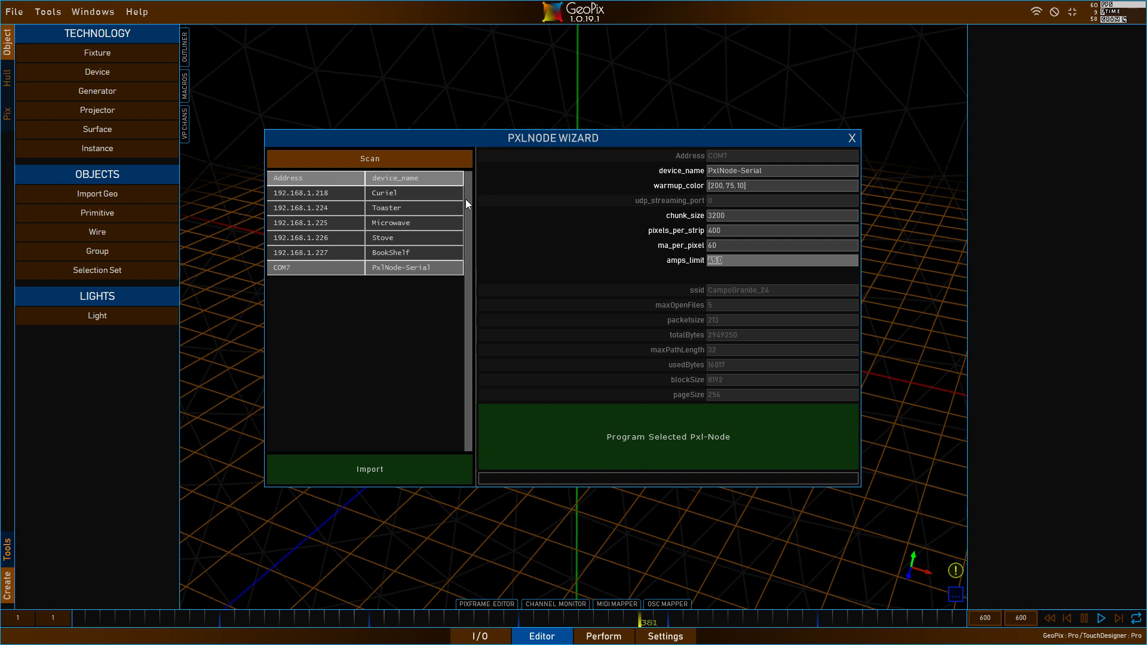
key(Return)
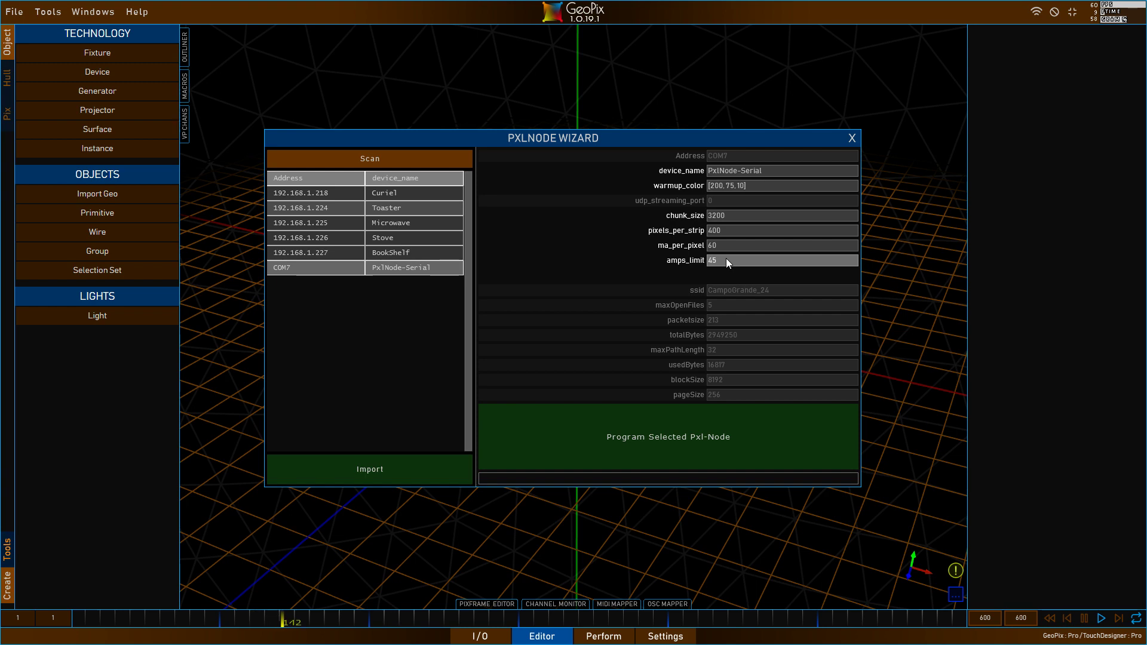
- Program the COM7 PxlNode-Serial with the new settings until it reports success
click(724, 429)
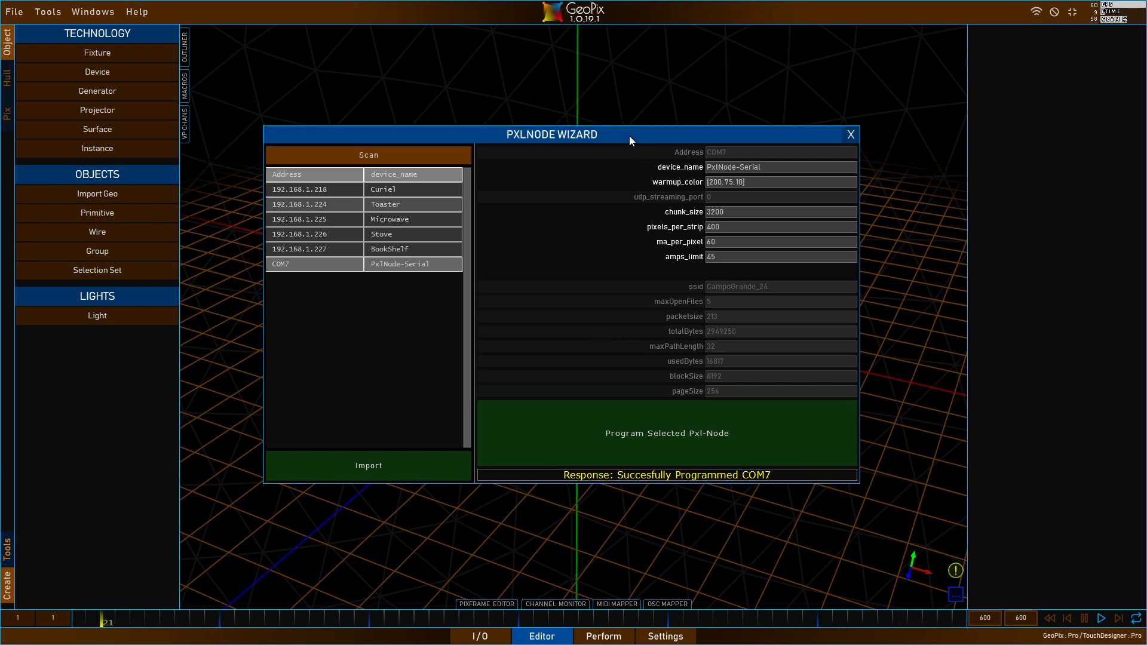
drag(629, 135, 622, 127)
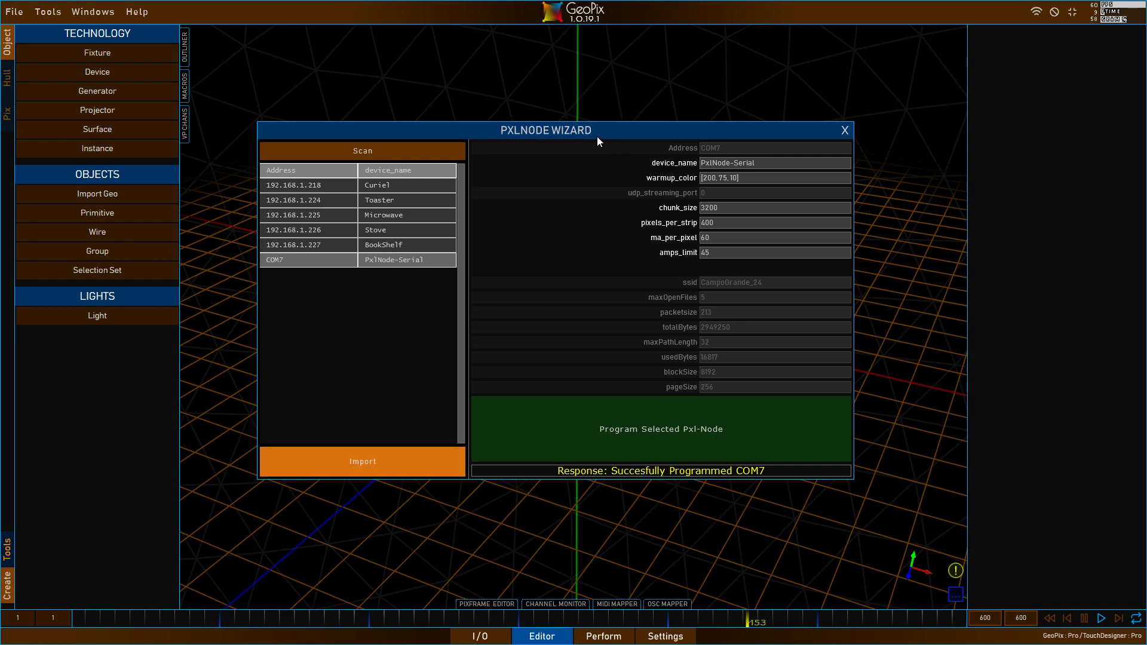
- Close the PxlNode Wizard and open the Outliner to view the imported serial fixtures
drag(556, 131, 525, 146)
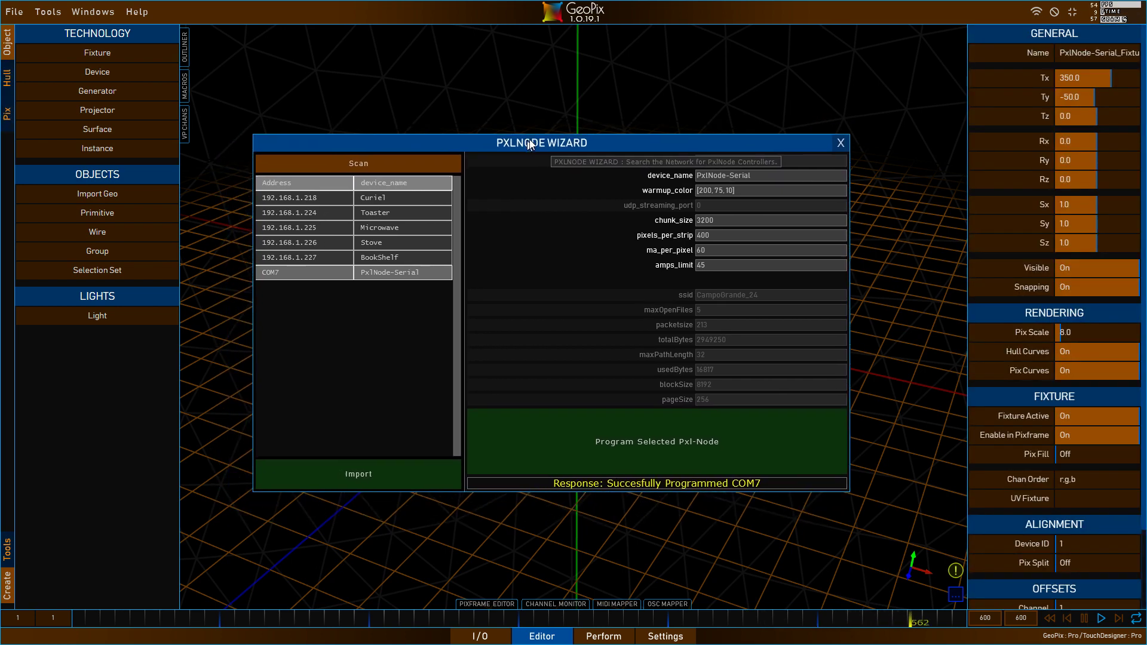
click(838, 145)
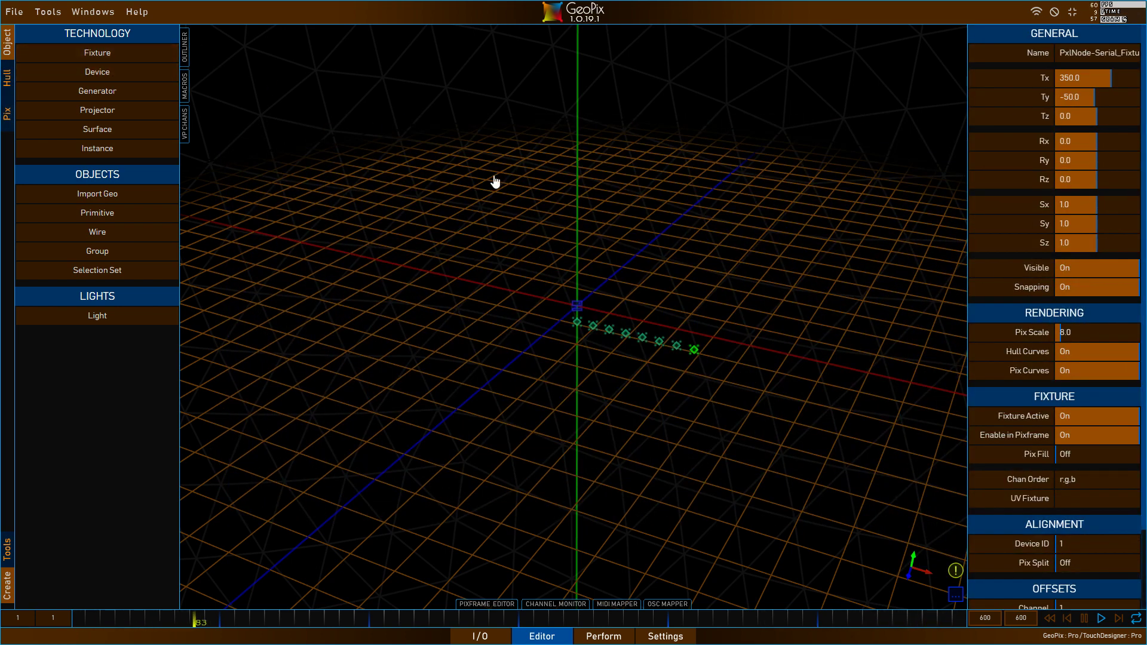
drag(494, 184, 704, 261)
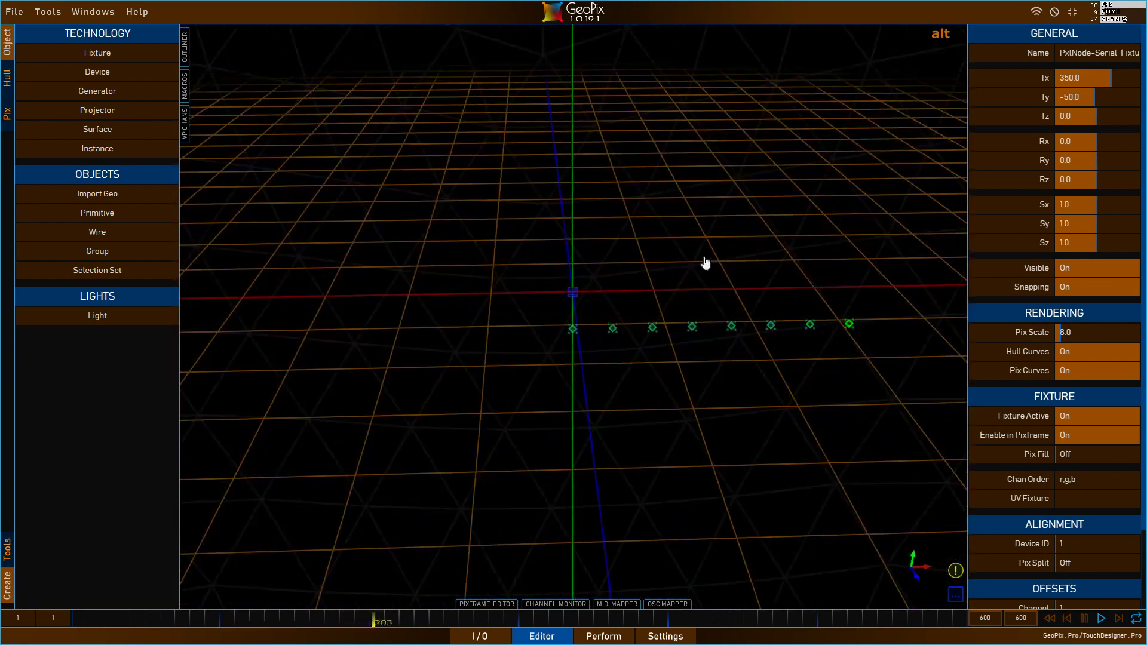
click(184, 45)
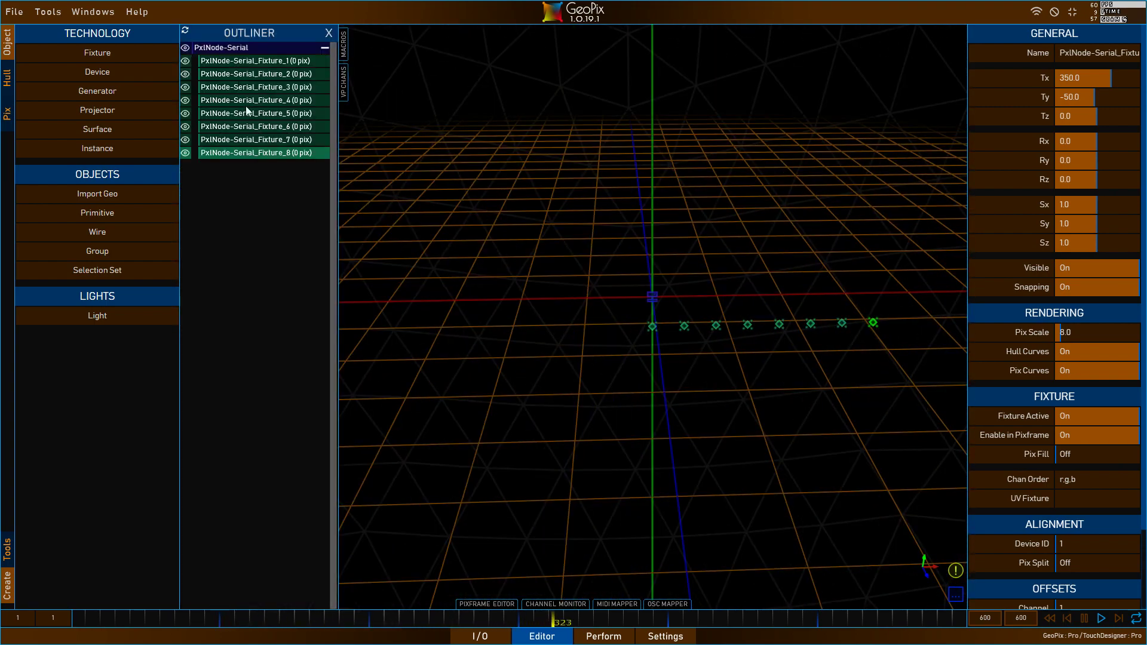
drag(758, 267, 591, 266)
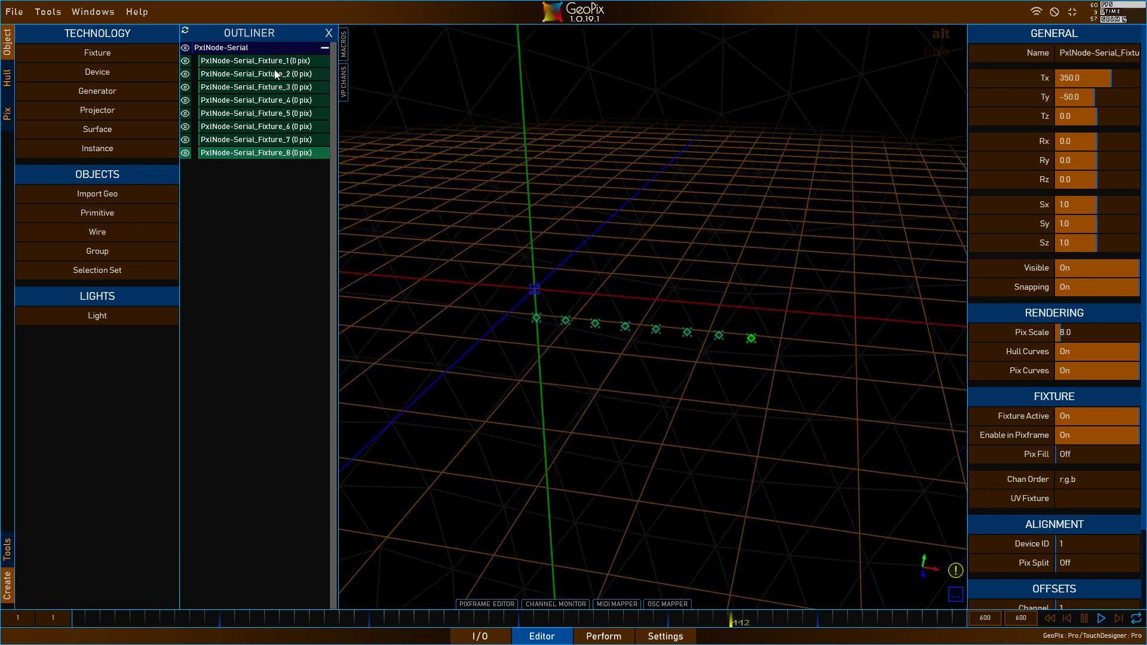
- Step through PxlNode-Serial's eight fixtures, Fixture_1 to Fixture_8, then reselect the device
click(262, 48)
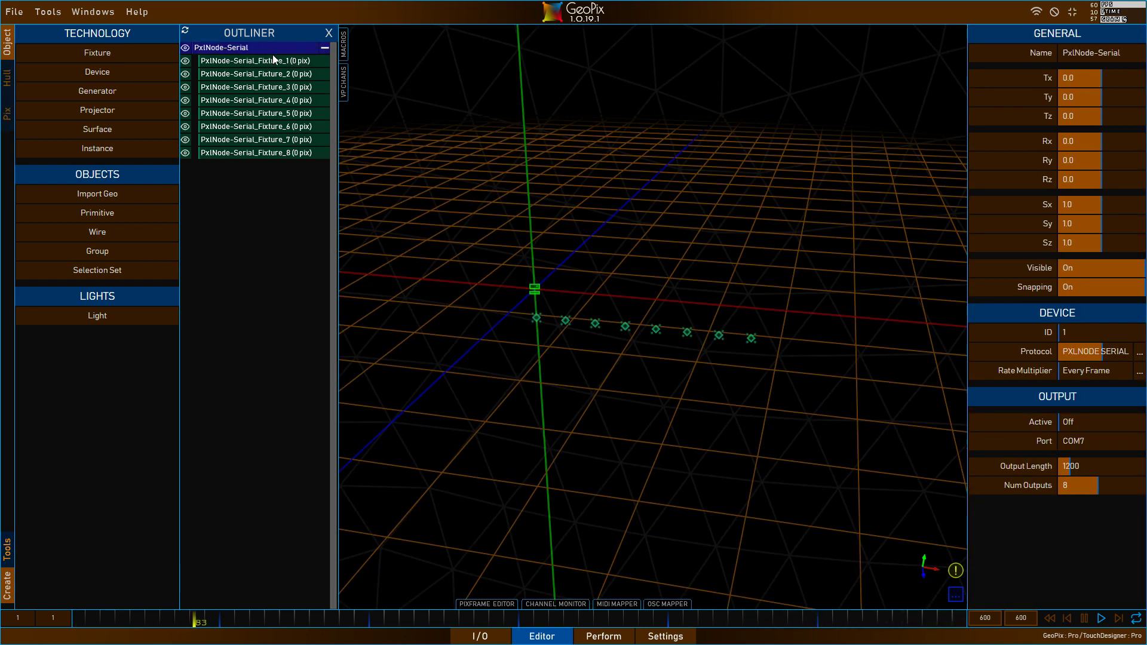
click(274, 61)
click(277, 73)
click(281, 86)
click(283, 100)
click(287, 113)
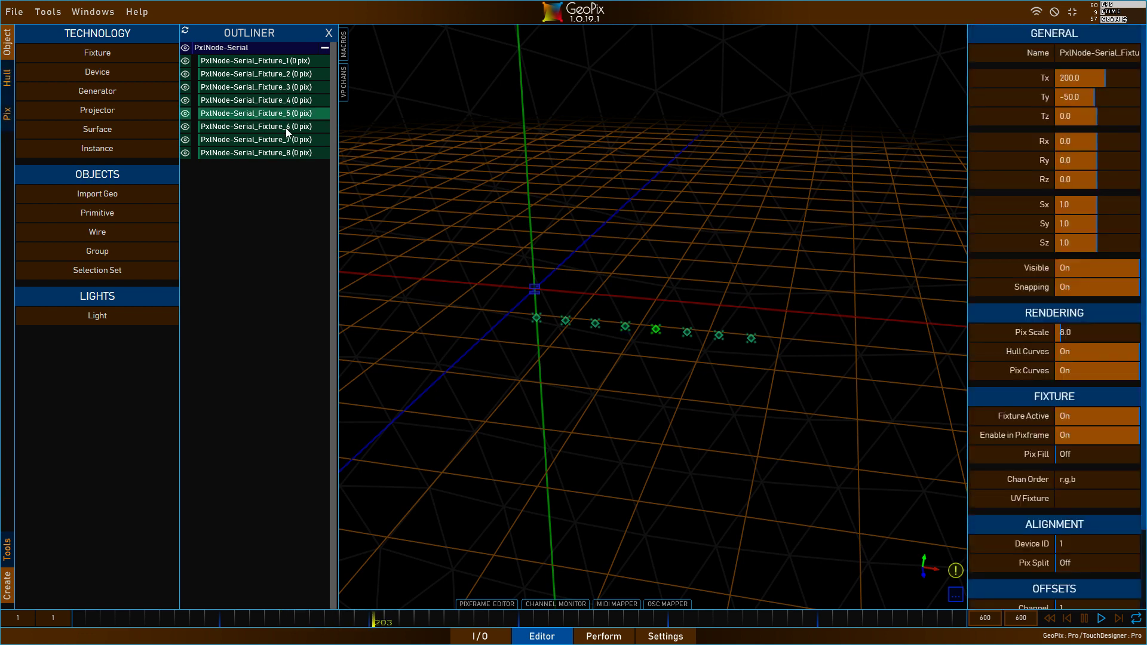
click(288, 126)
click(289, 139)
click(291, 154)
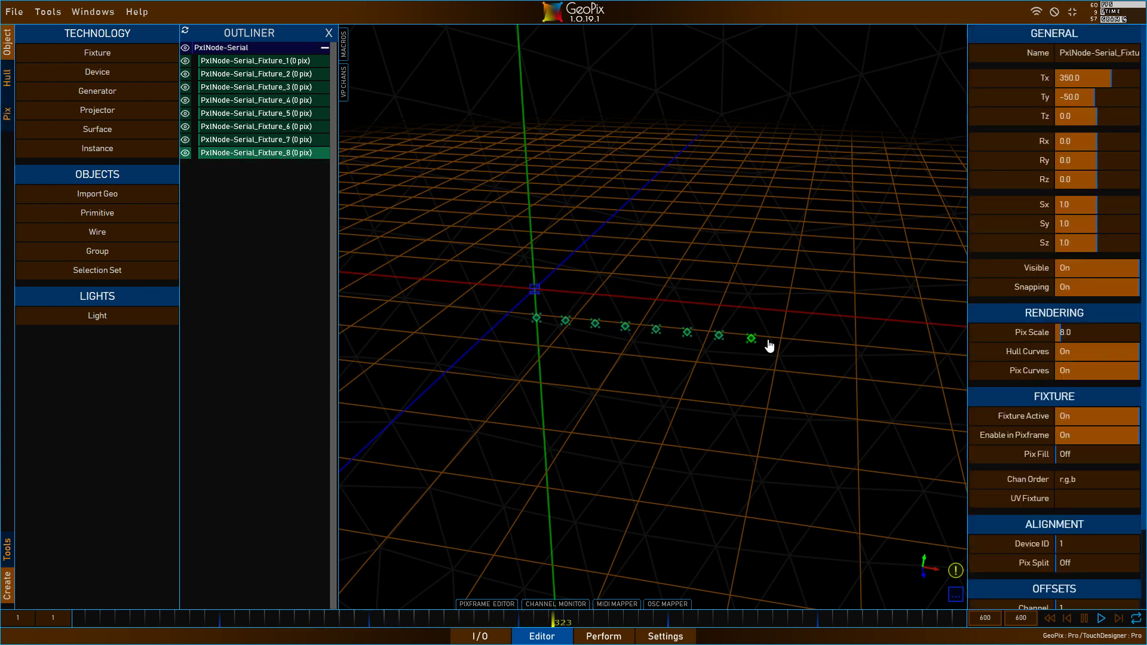
click(252, 49)
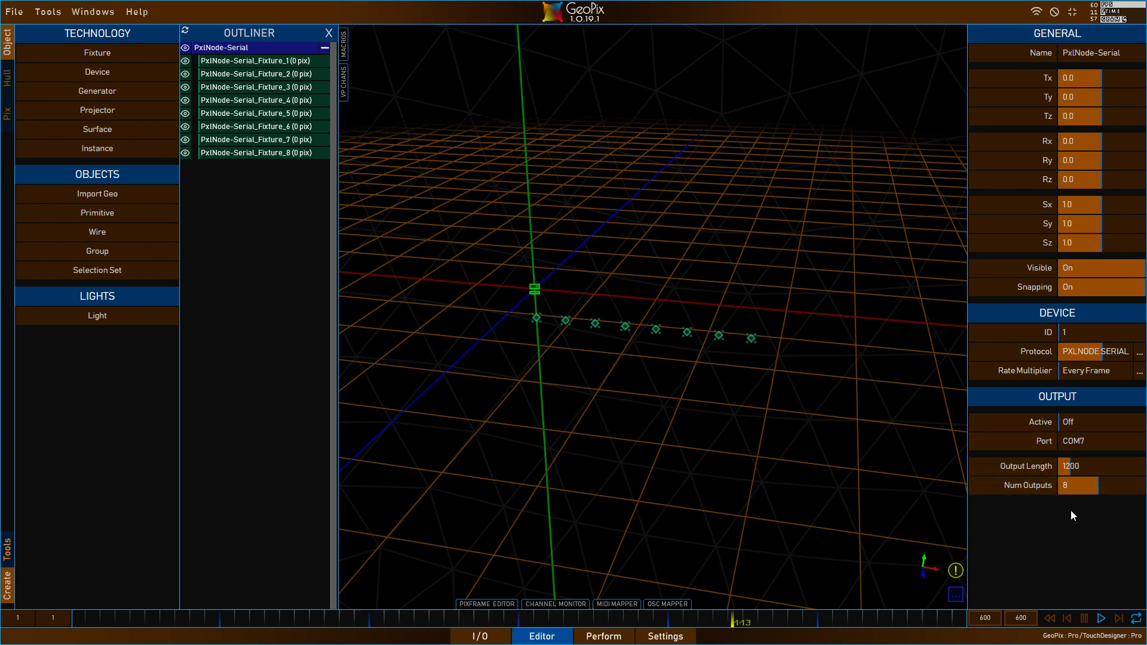
- Delete PxlNode-Serial_Fixture_2 through Fixture_8 and frame the remaining Fixture_1
click(258, 73)
key(shift)
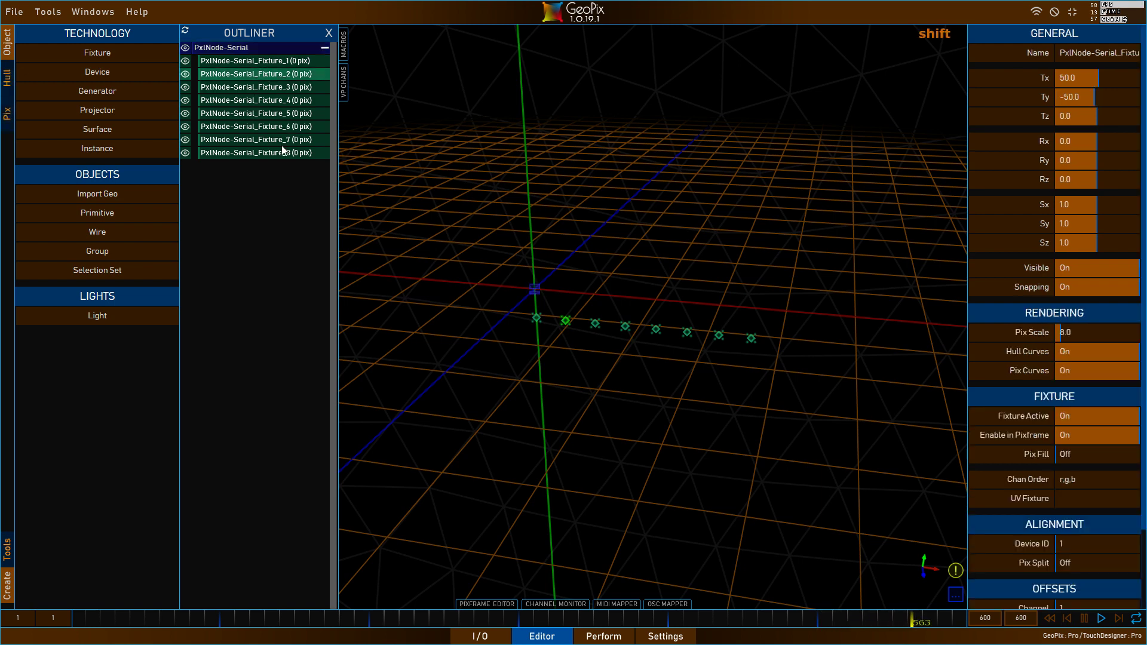
shift+click(282, 149)
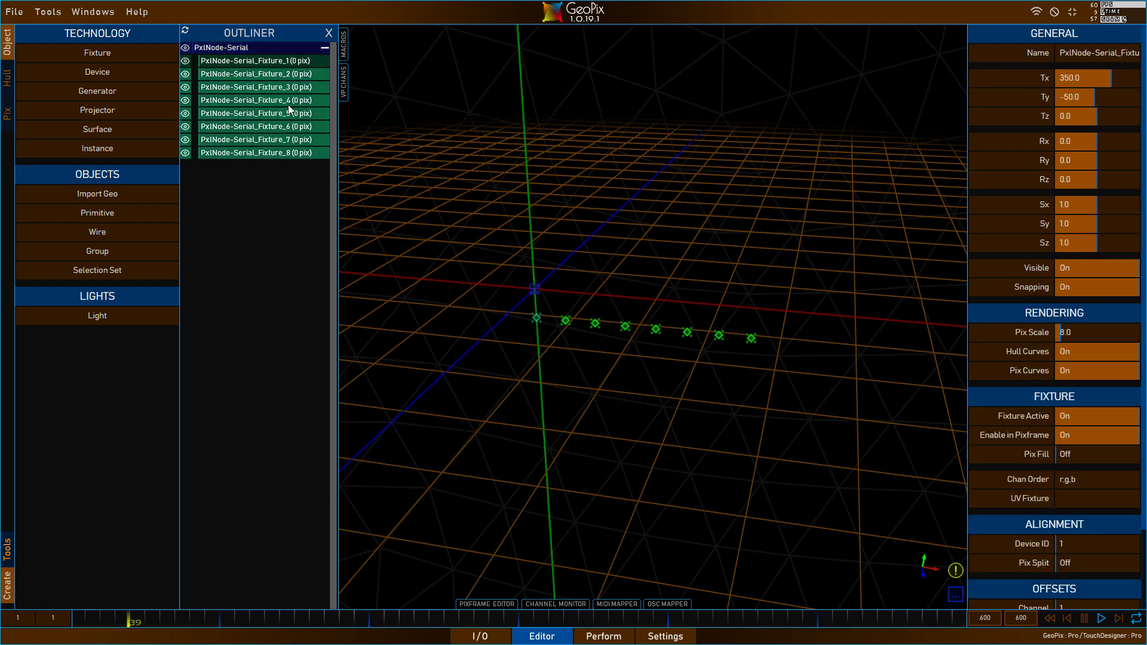
key(Delete)
key(f)
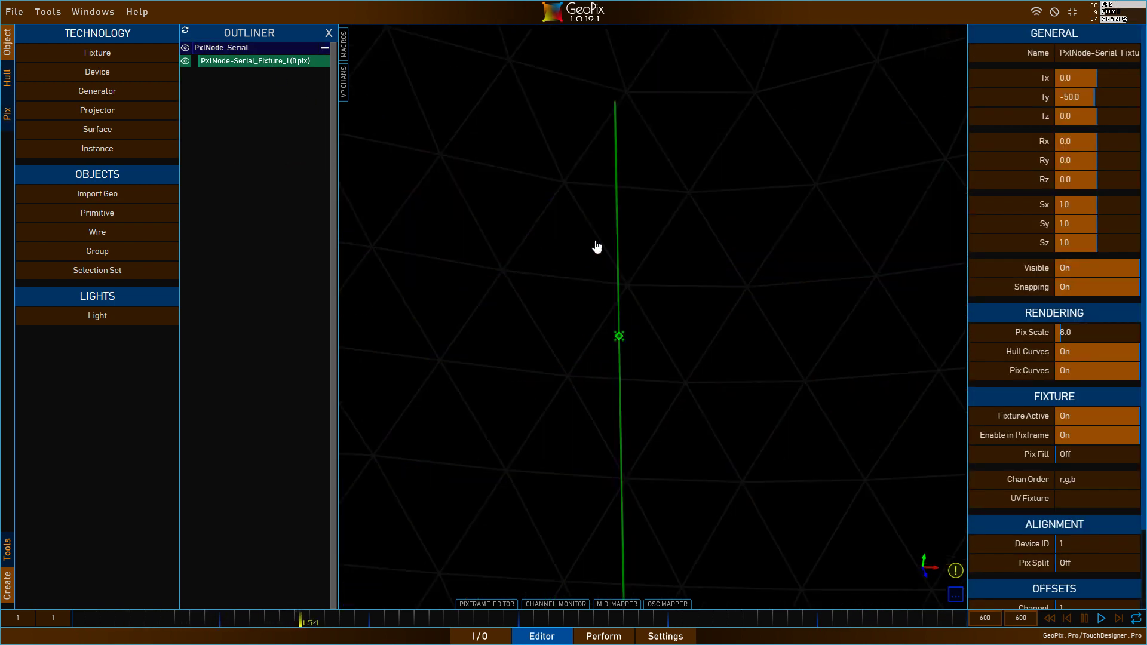
- Add a hull point on Fixture_1 with snapping off and generate a 10×10 pixel grid
key(h)
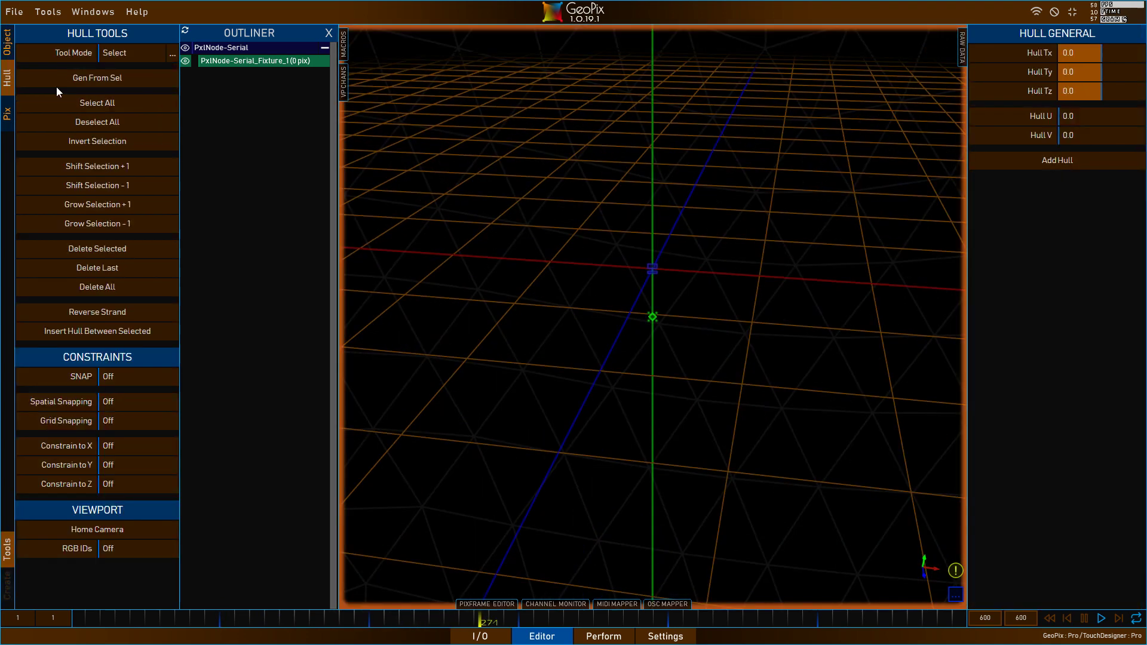
key(a)
key(s)
click(652, 316)
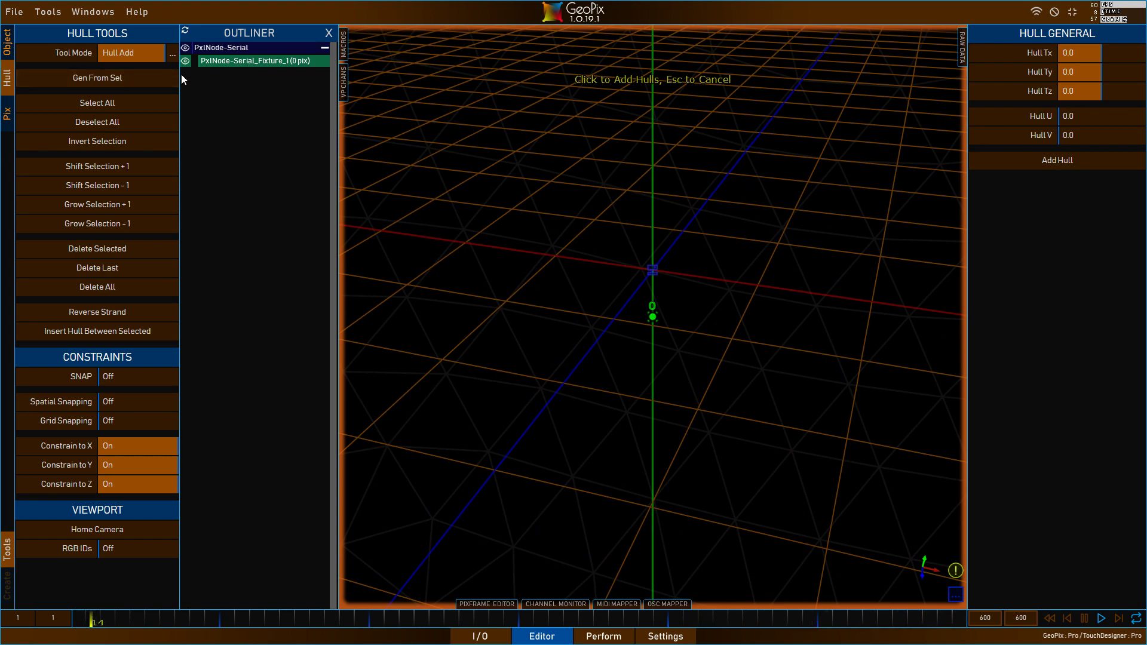
click(157, 73)
- Turn on zigzag wiring for the grid and enable the PxlNode-Serial device's output
drag(634, 230, 668, 215)
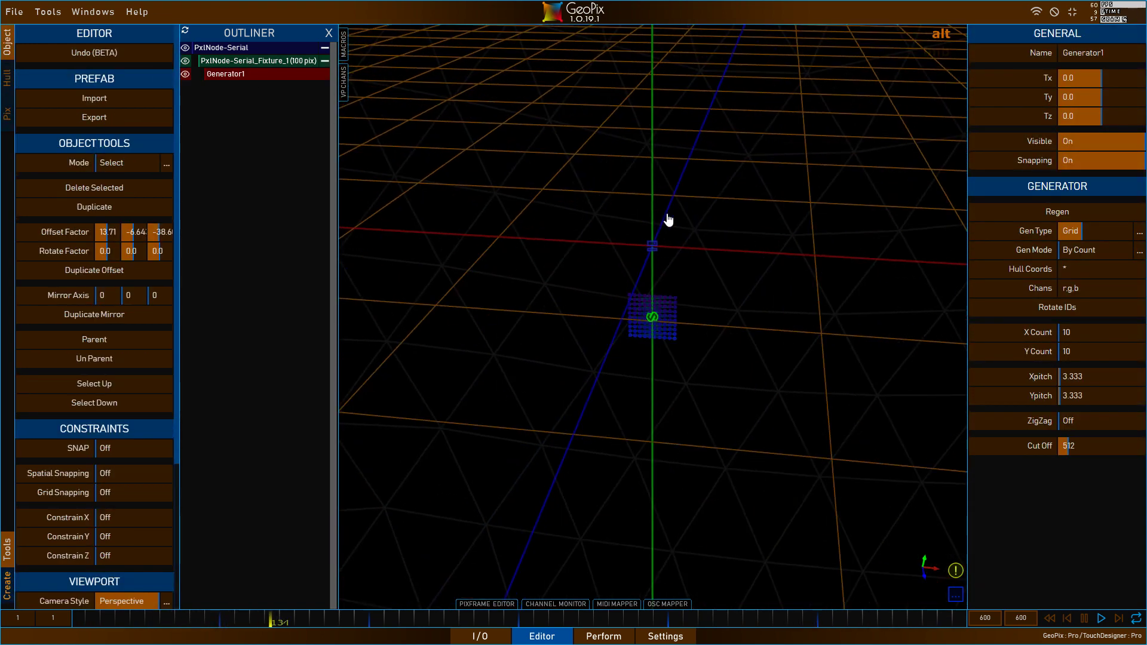
click(1095, 428)
drag(711, 286, 687, 251)
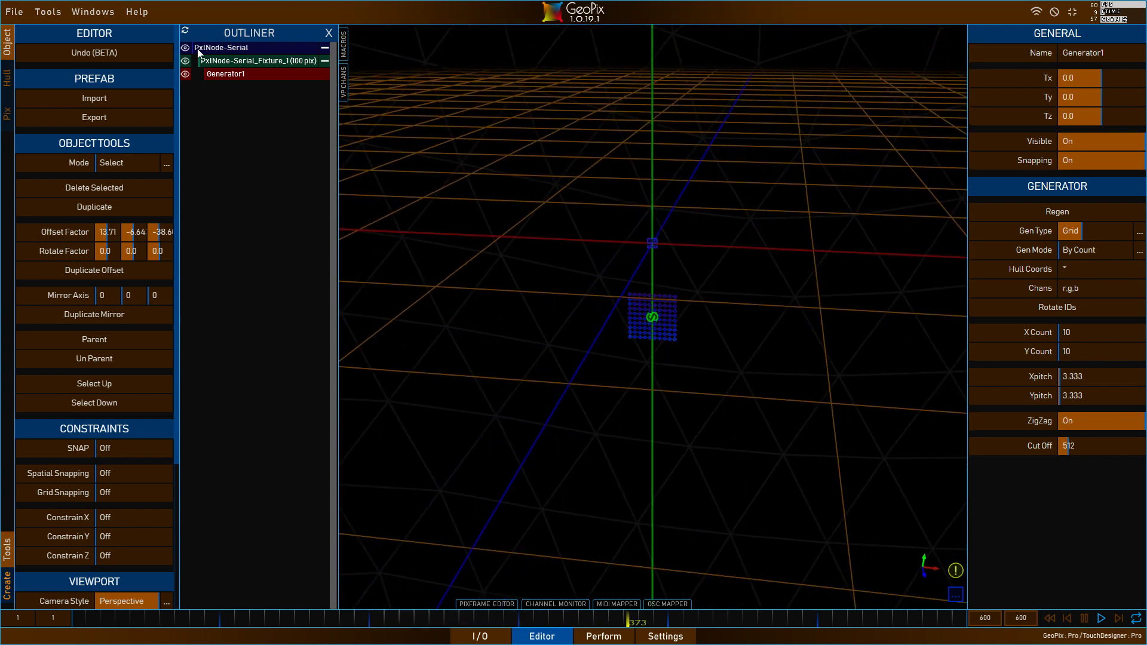
click(652, 243)
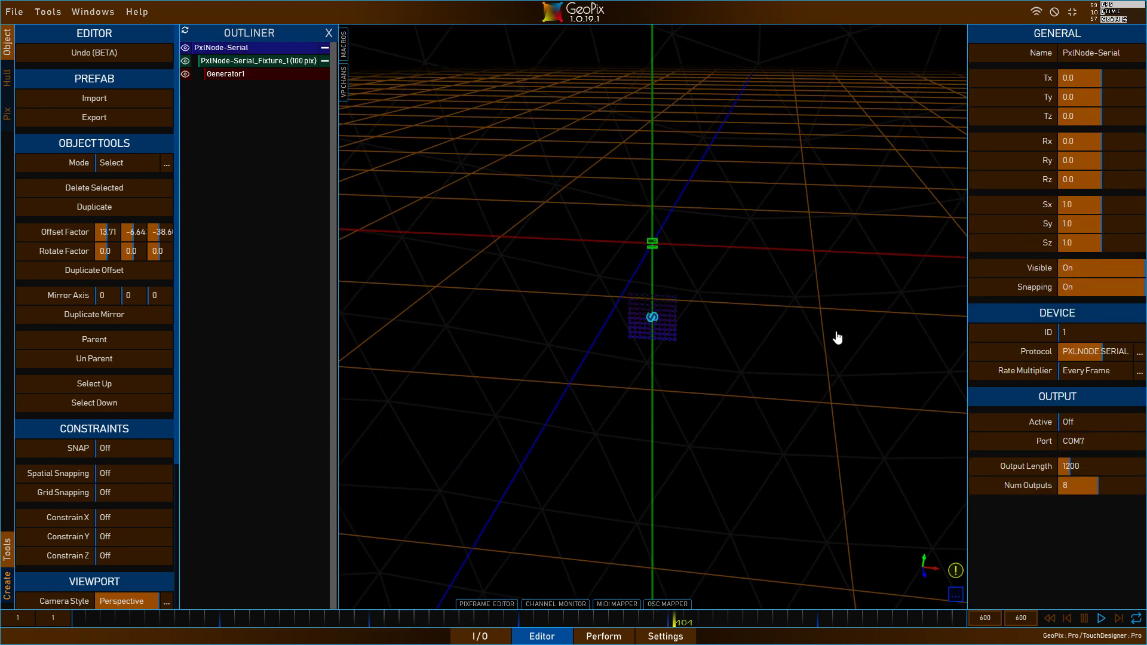
click(1091, 422)
- Inspect Fixture_1's 100-pixel grid from several angles, then reselect the PxlNode-Serial device
drag(699, 215, 773, 225)
drag(685, 210, 740, 236)
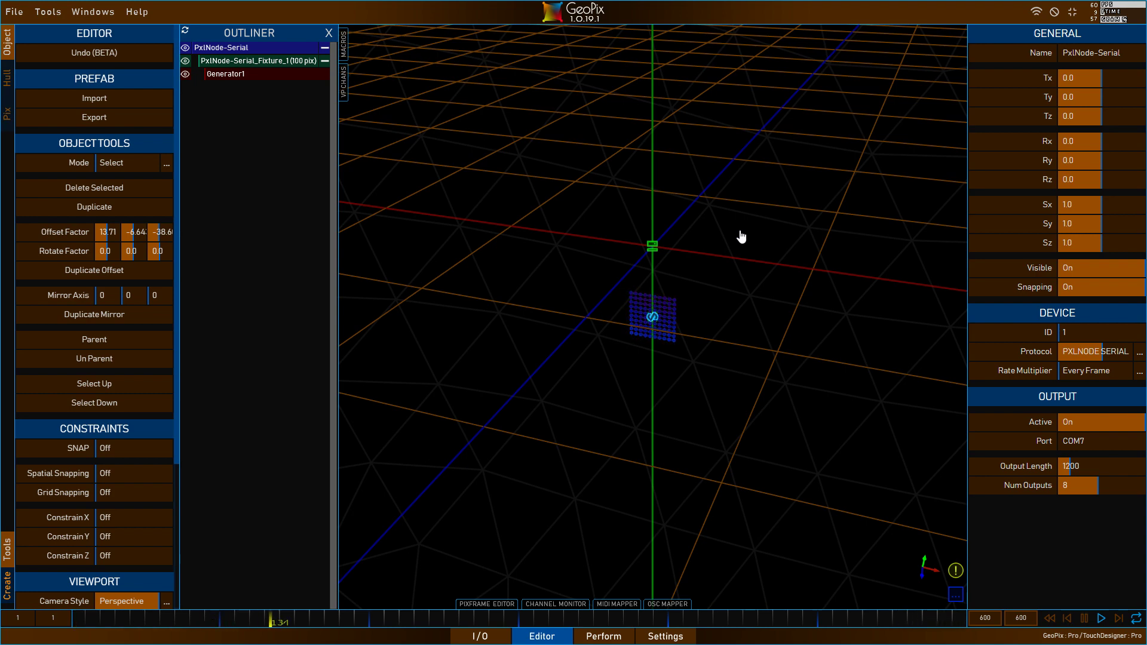
key(Down)
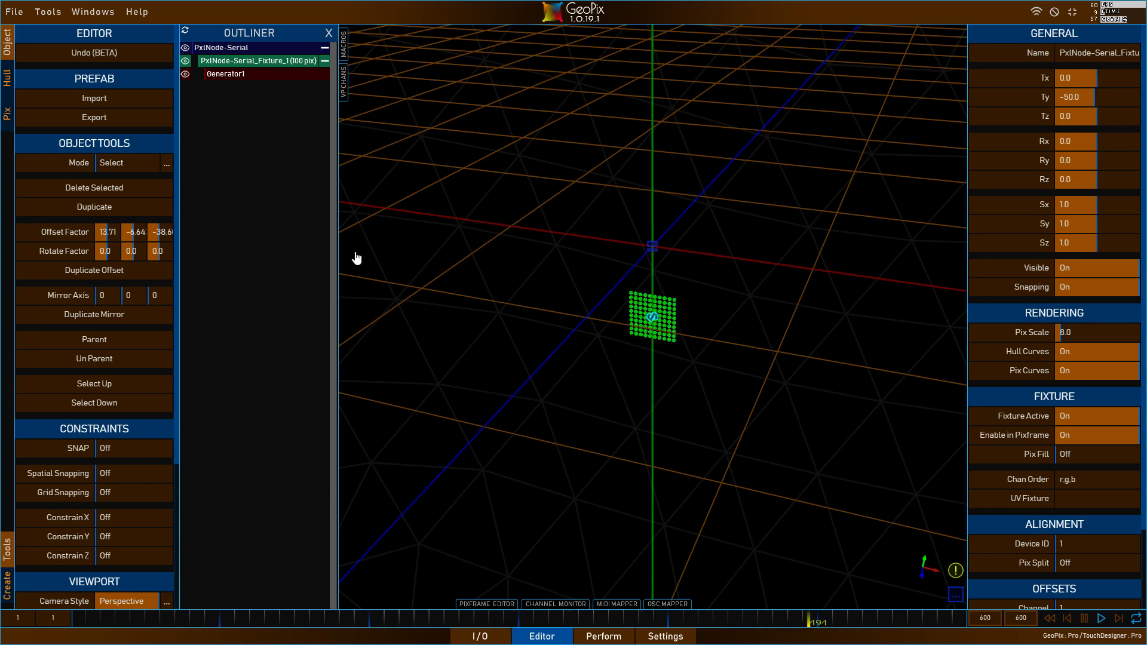
drag(633, 271, 737, 230)
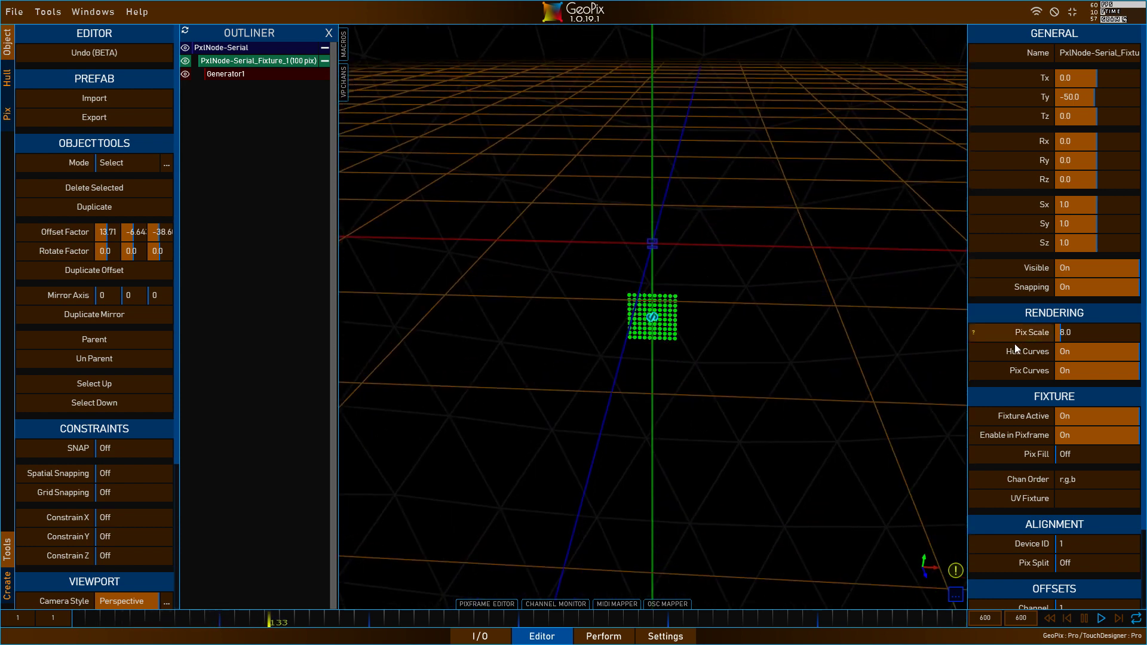
scroll(1014, 343, down, 3)
scroll(1017, 345, up, 3)
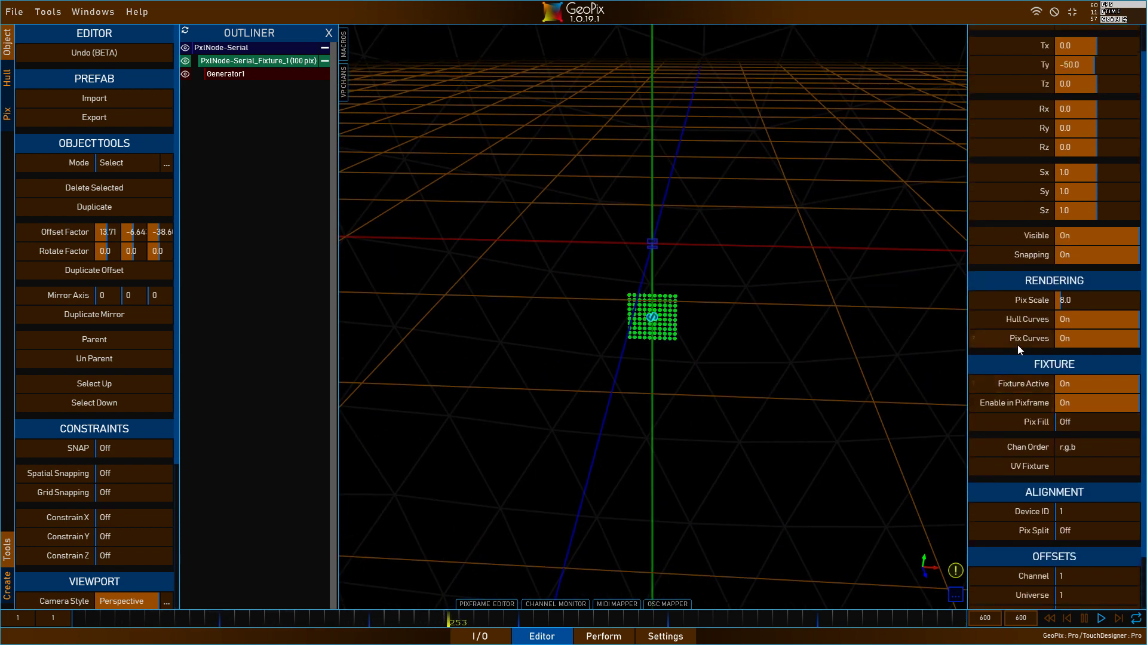
drag(800, 257, 727, 256)
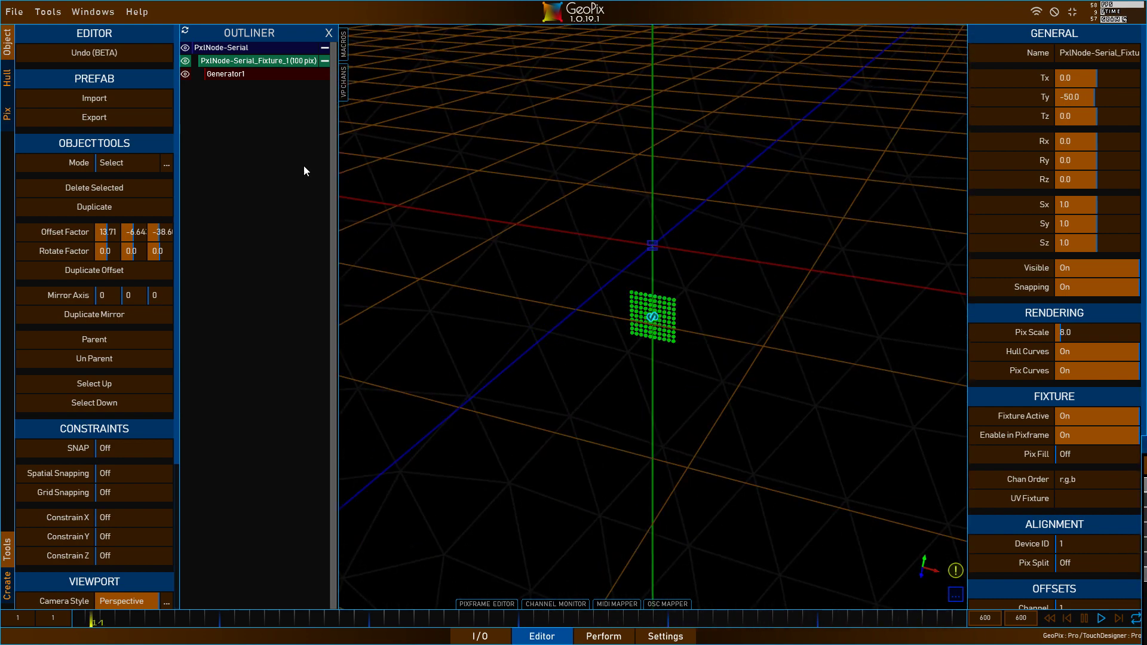
click(292, 47)
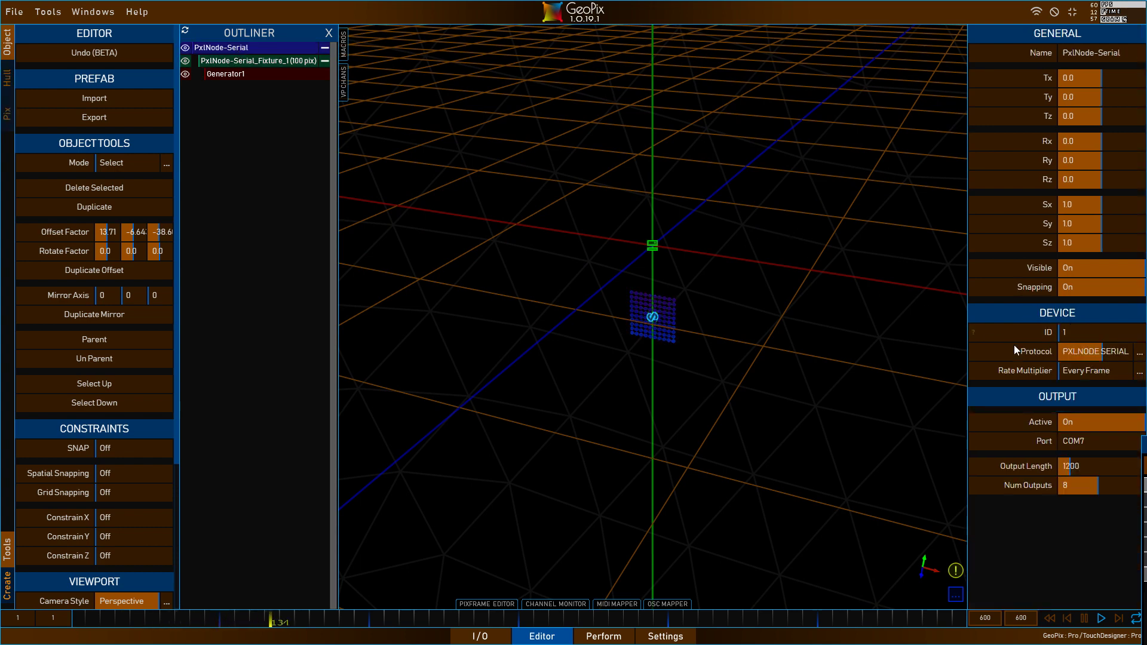
- Delete the PxlNode-Serial device, then review the Curiel, Toaster and Microwave nodes in the PxlNode Wizard
key(Delete)
click(48, 11)
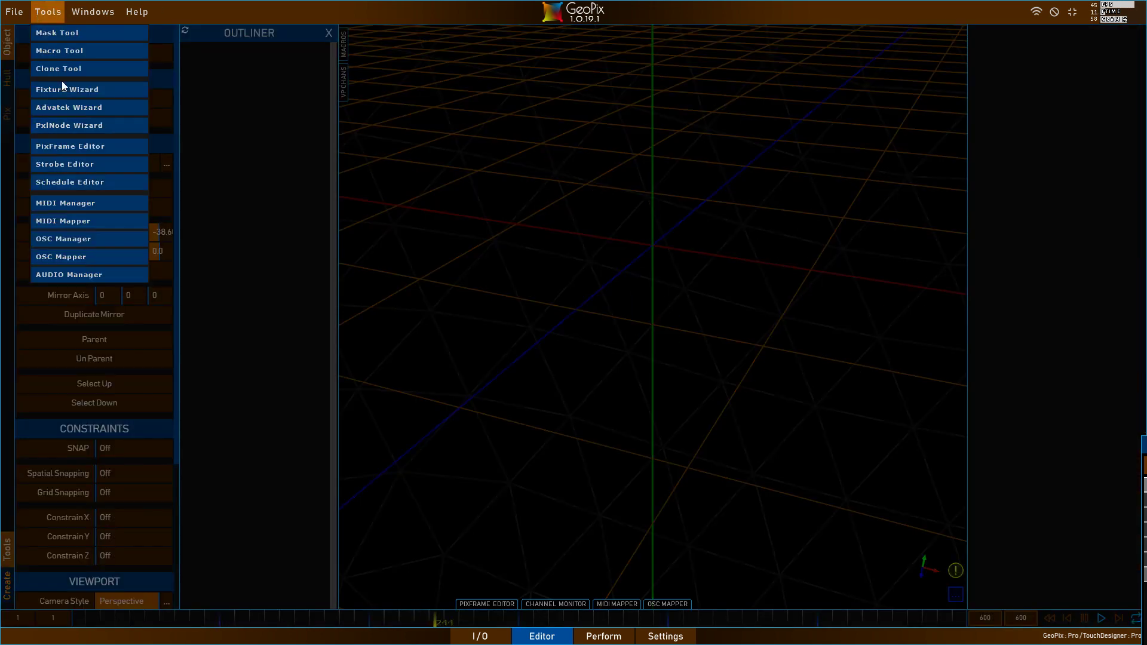
click(69, 125)
drag(782, 261, 453, 125)
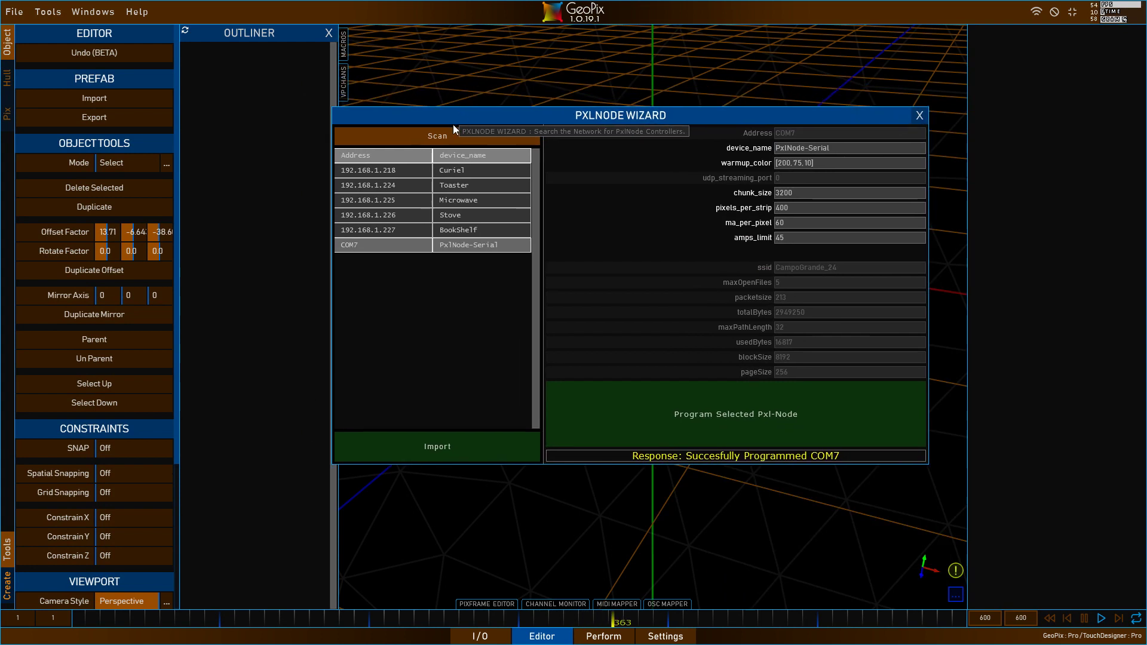
click(470, 164)
click(480, 188)
click(478, 200)
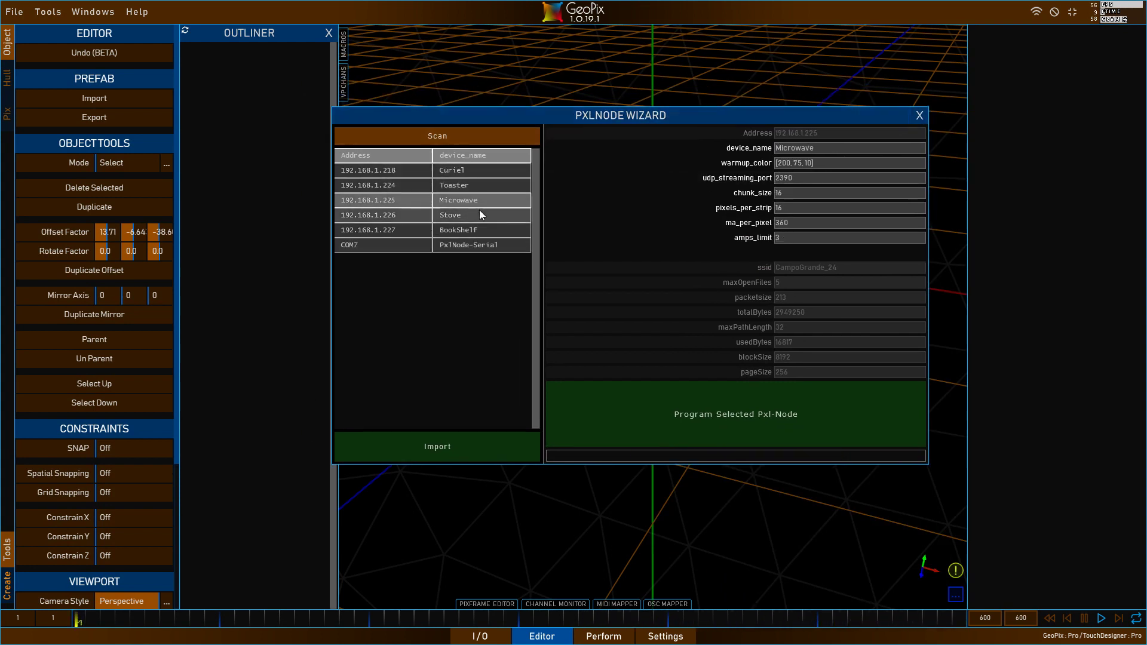
click(479, 170)
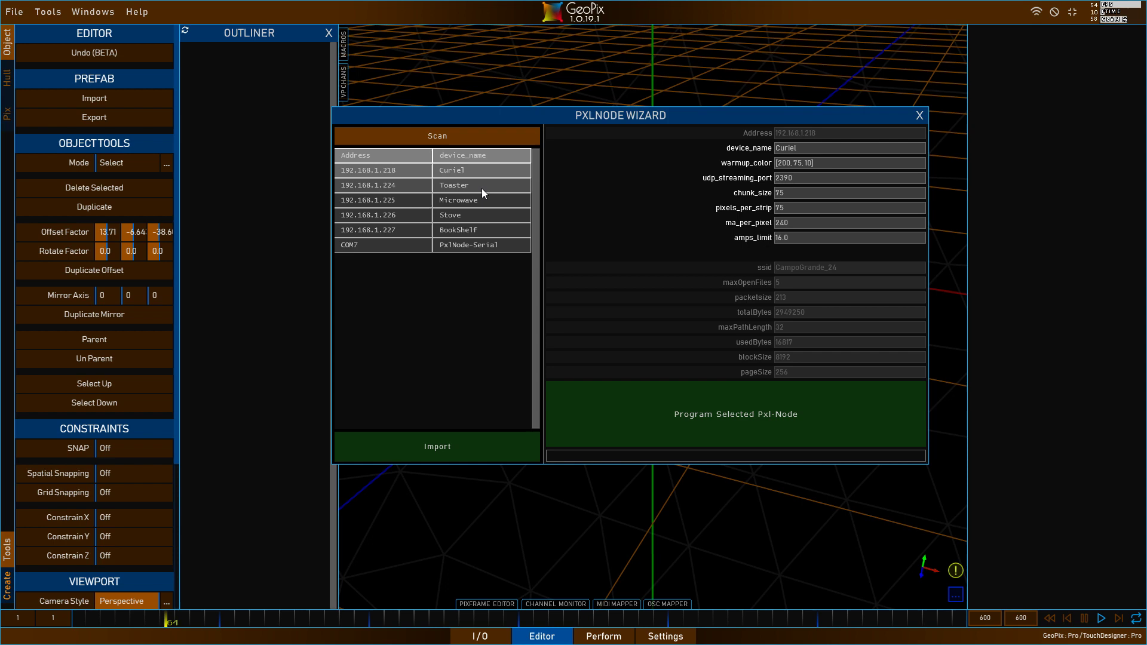
- Import the BookShelf node at 192.168.1.227 as a device with its fixture
click(487, 229)
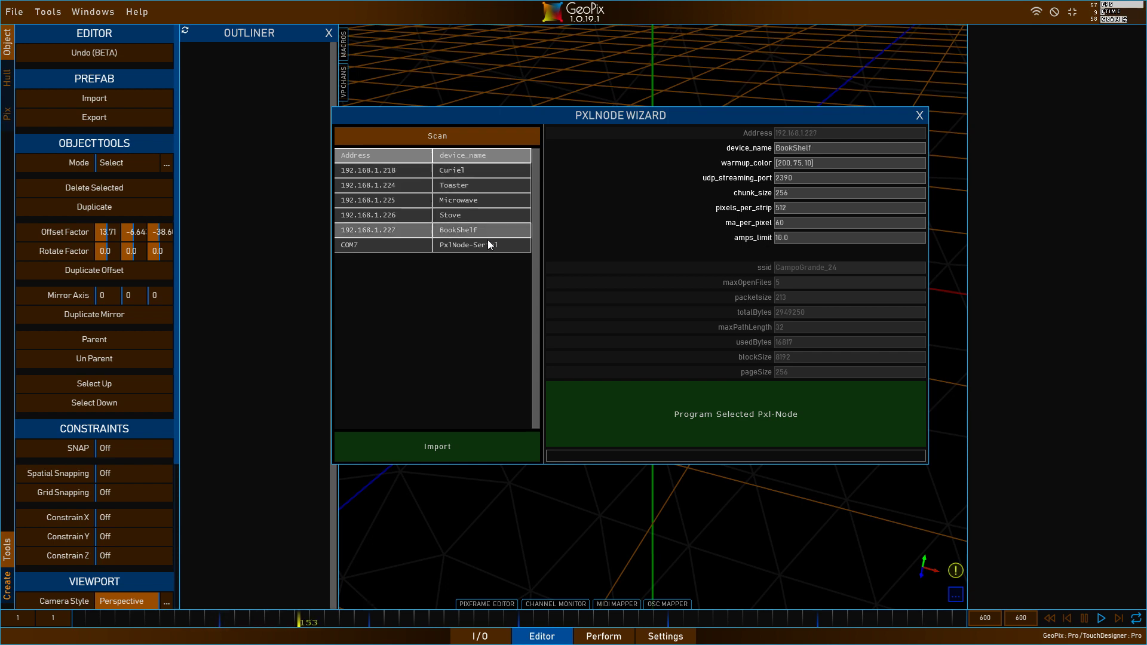
click(519, 451)
click(919, 116)
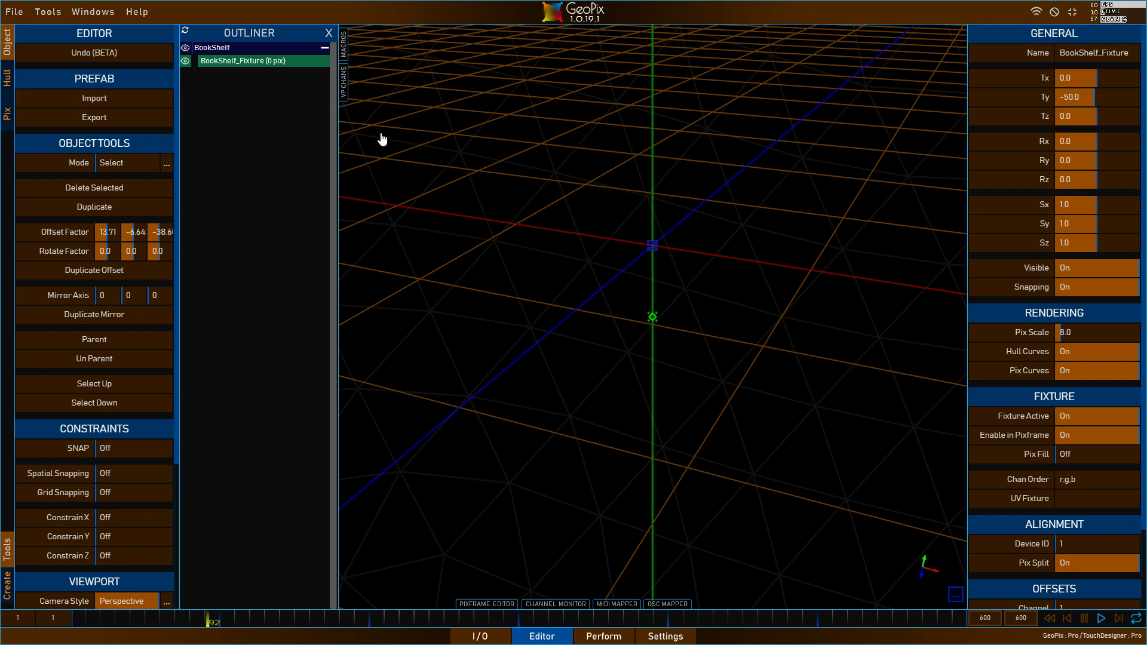
- Add a hull point at the origin and generate a 10x10 pixel grid for BookShelf_Fixture
click(7, 77)
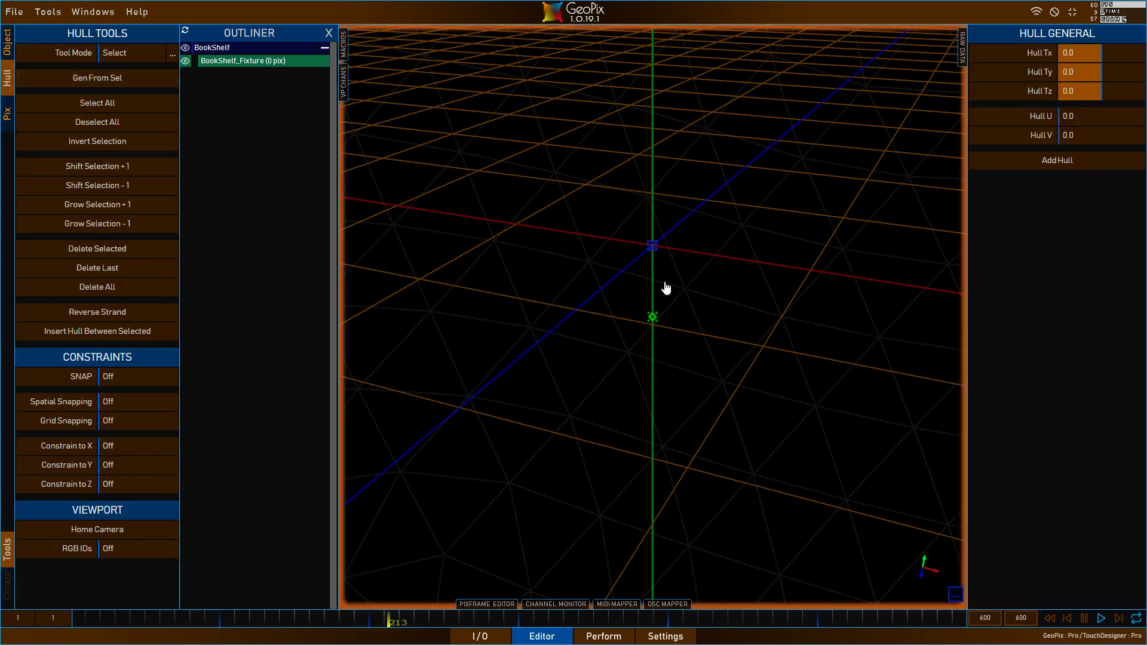
key(a)
click(652, 315)
click(146, 78)
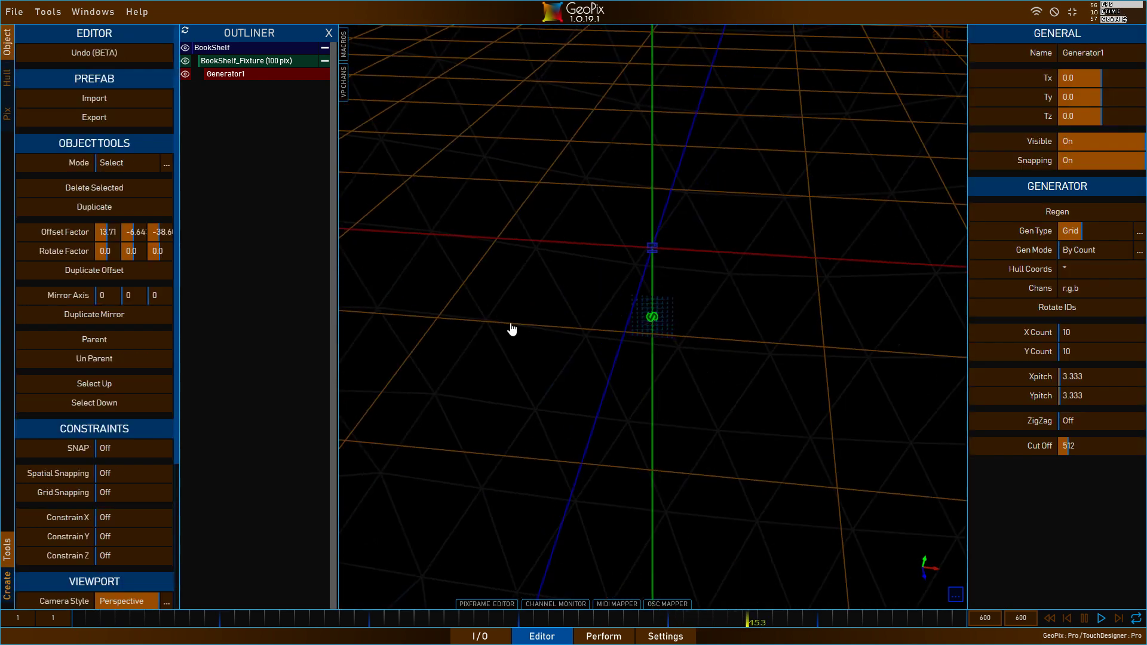
- Return to object mode and select the BookShelf device to confirm its output is active
key(alt)
drag(637, 341, 630, 370)
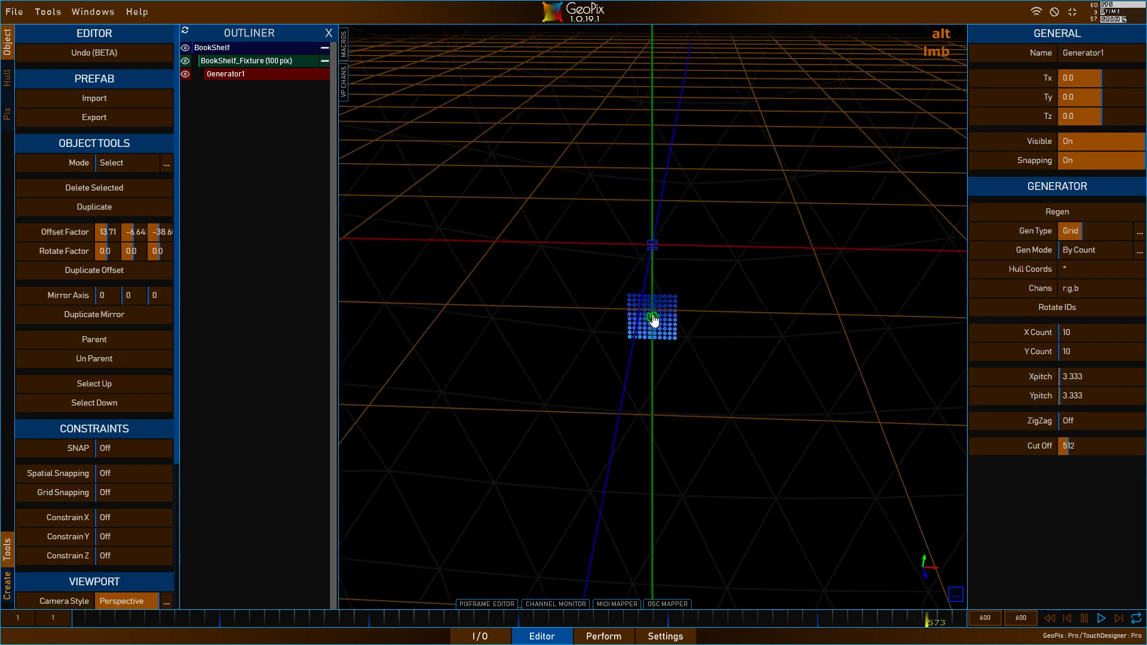
click(266, 48)
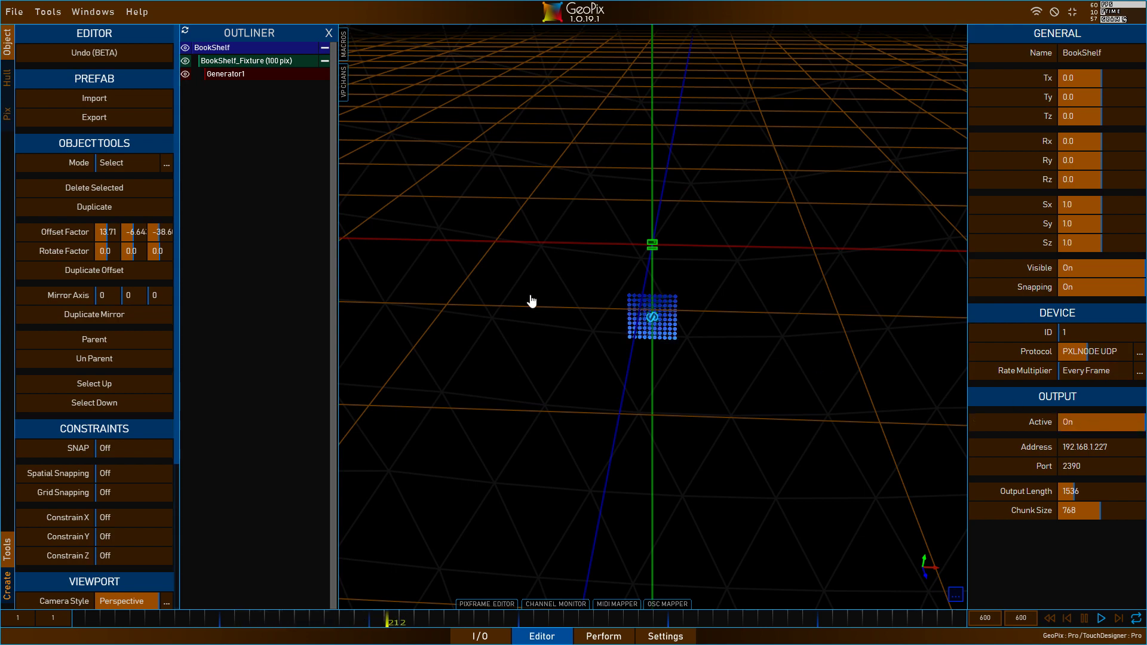
drag(638, 251, 704, 235)
alt+right_click(663, 218)
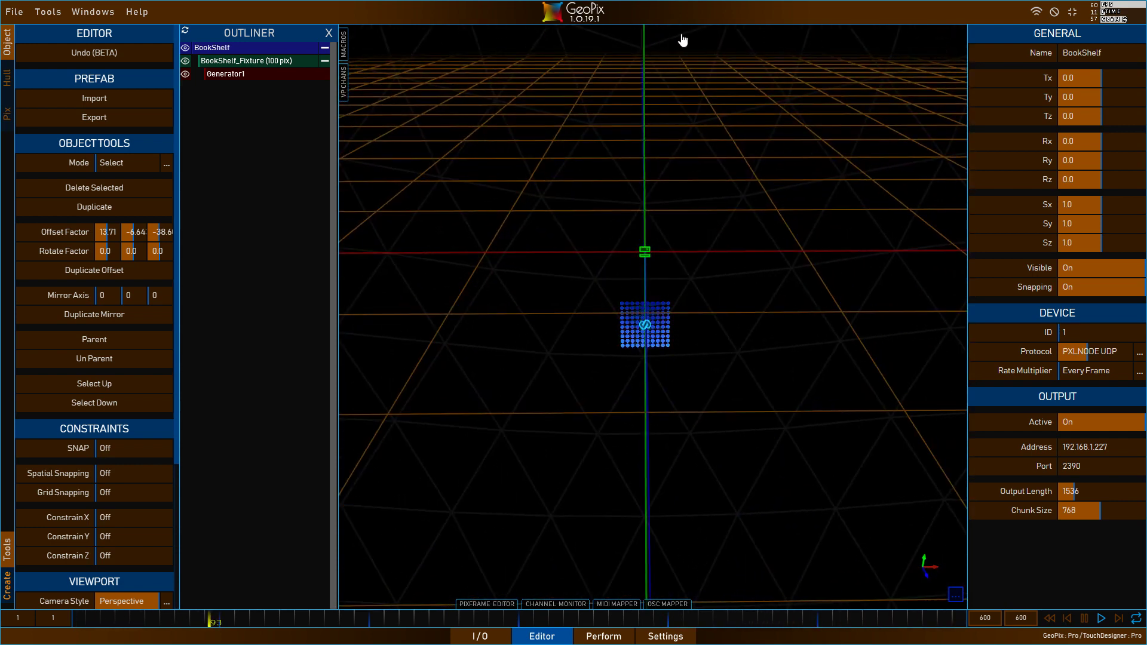
- Load the geopix website in a new Chrome tab
key(alt+Tab)
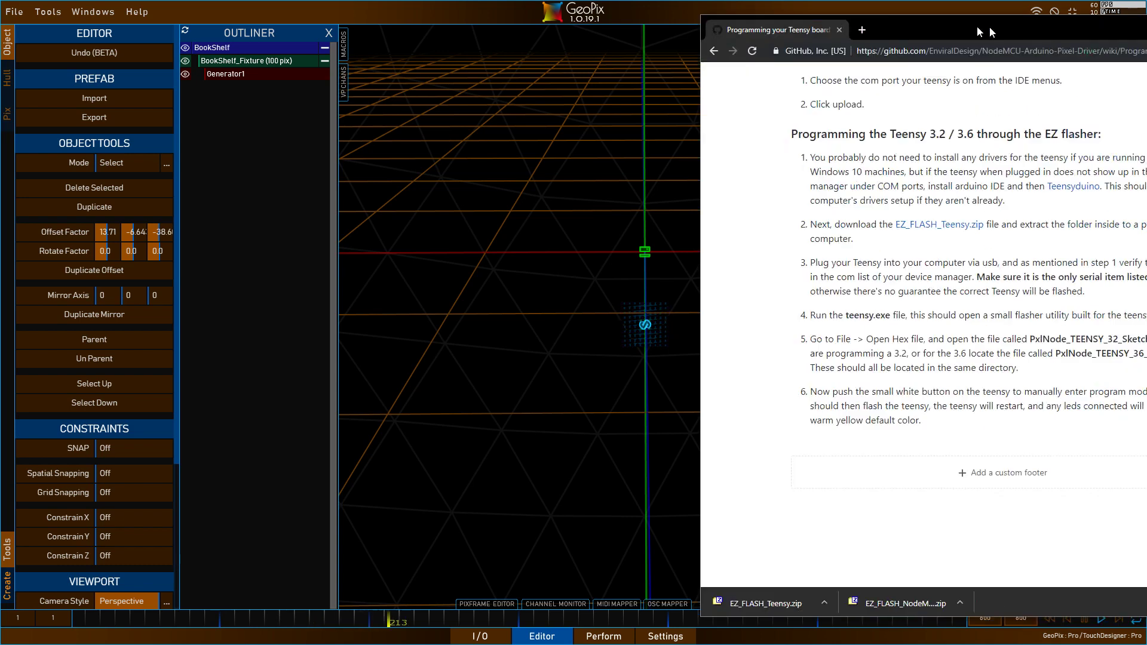
drag(976, 26, 541, 31)
click(410, 34)
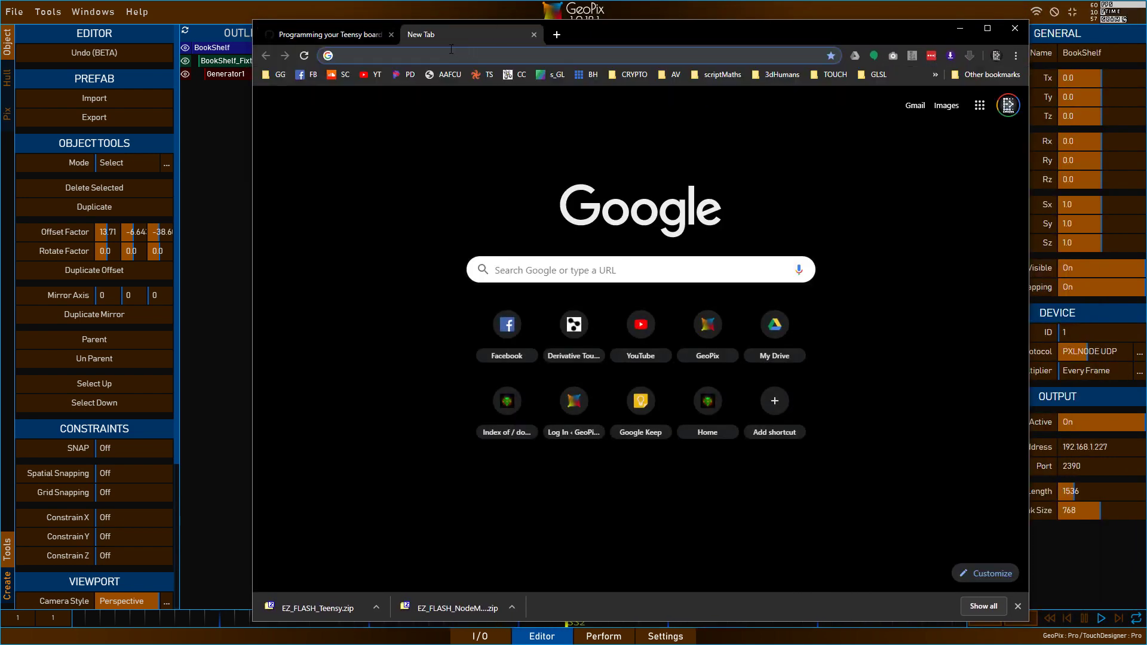
text(geopix)
key(BackSpace)
key(BackSpace)
key(BackSpace)
key(BackSpace)
key(BackSpace)
key(BackSpace)
text(geopix)
key(Return)
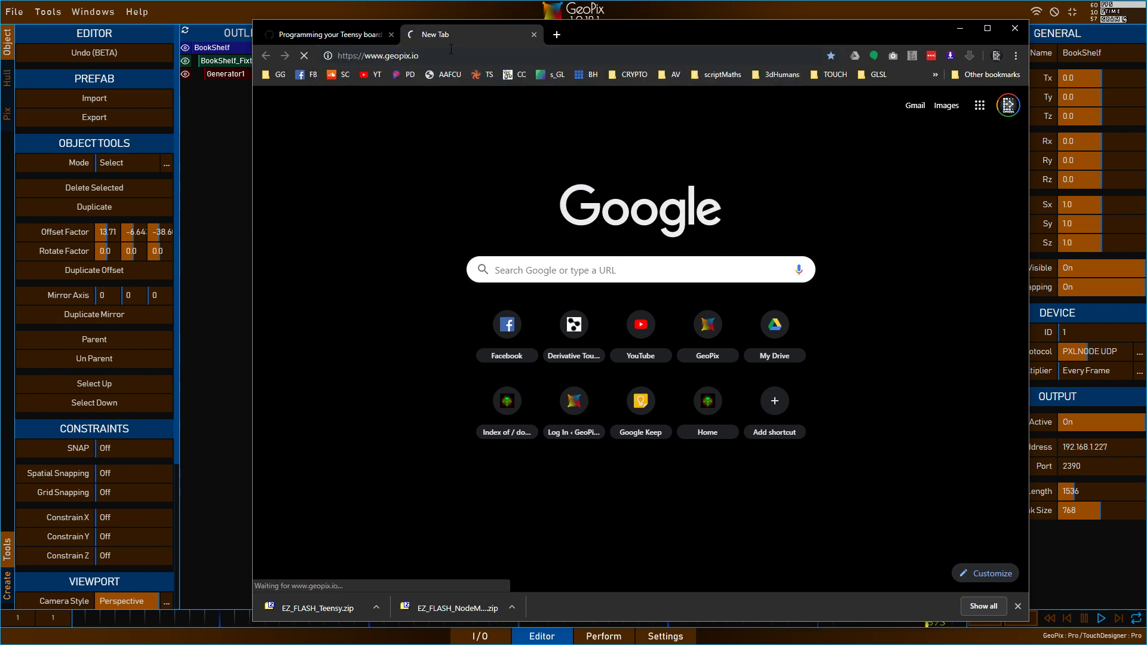
drag(675, 28, 648, 29)
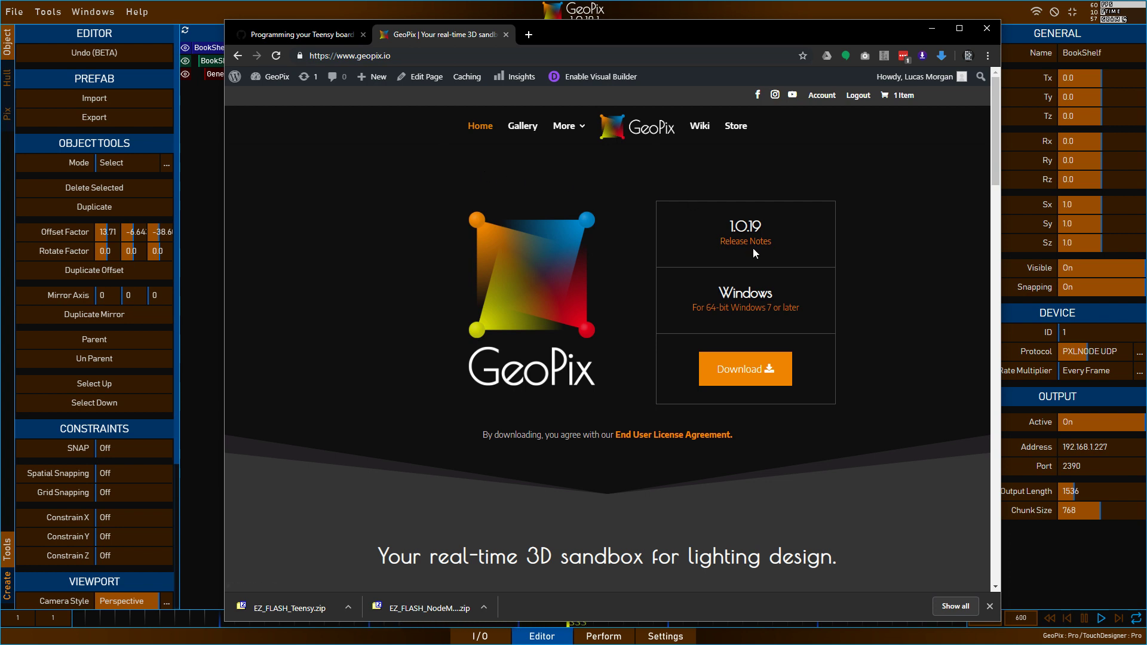
- Open the Release Notes page and highlight the 1.0.20 (Experimental) heading
mouse_move(566, 133)
click(586, 217)
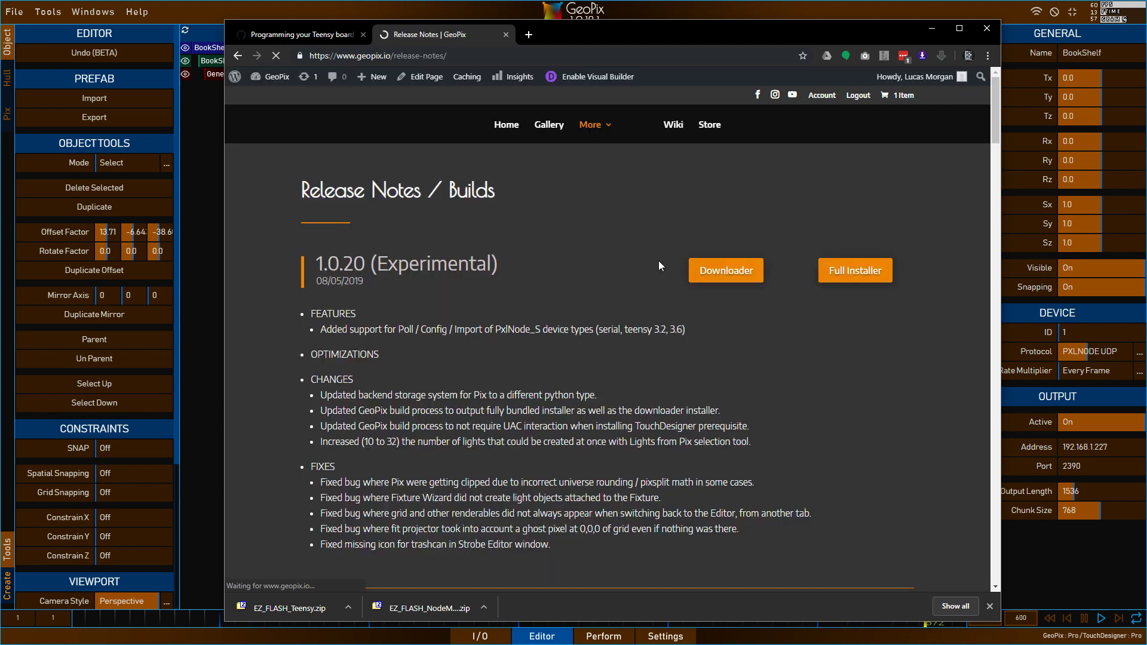
scroll(438, 350, down, 15)
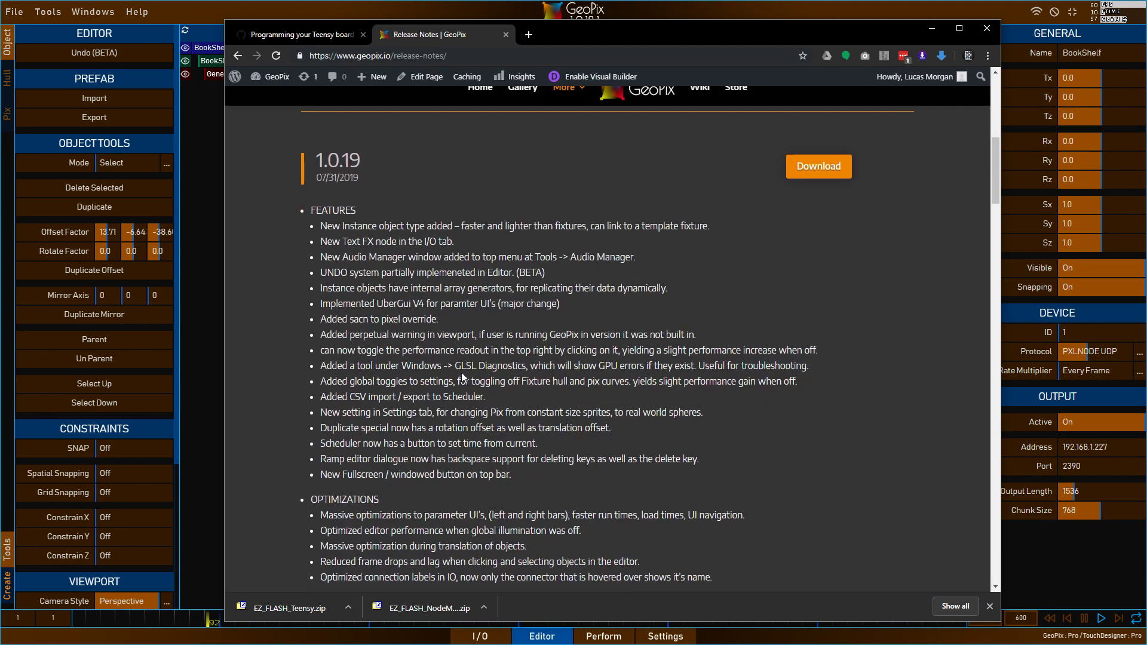
scroll(470, 368, up, 15)
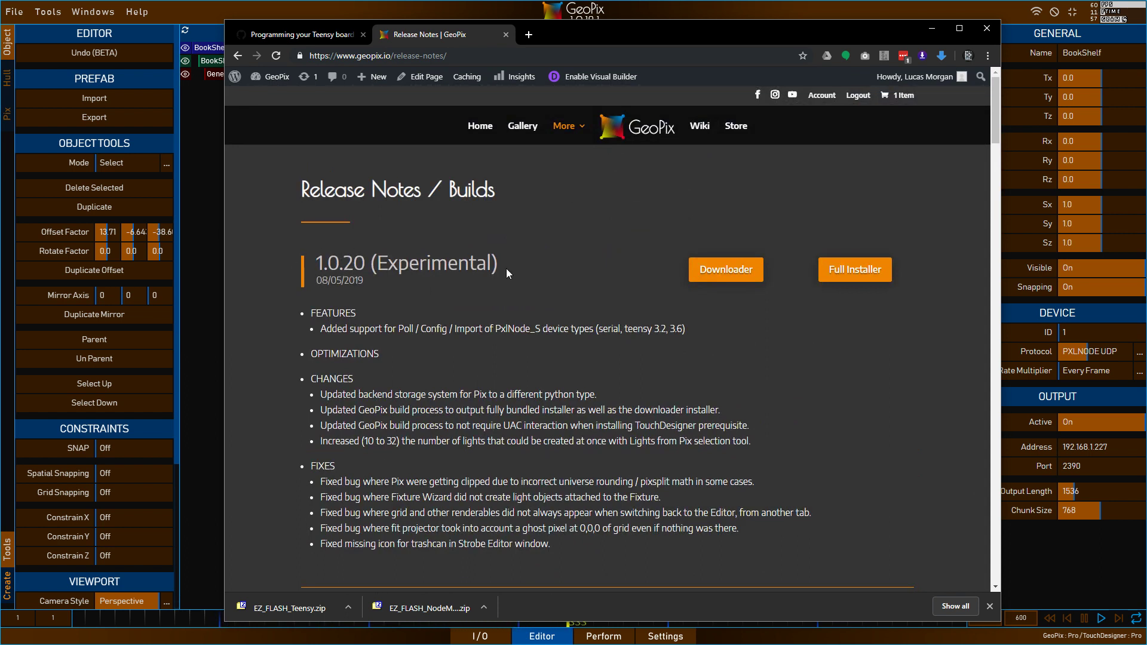
drag(501, 265, 316, 265)
click(382, 278)
triple_click(382, 270)
click(513, 311)
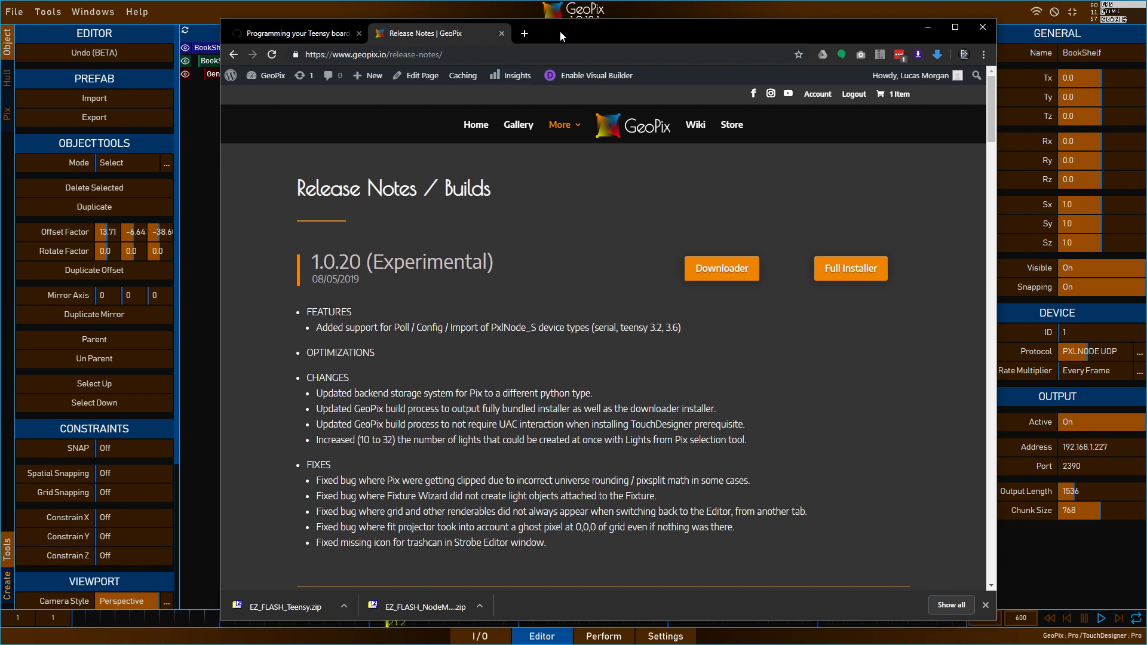
- Highlight the 20 in the version number, scroll the notes, then return to GeoPix
mouse_move(559, 30)
mouse_down()
mouse_move(588, 473)
mouse_move(584, 27)
mouse_move(544, 33)
mouse_up()
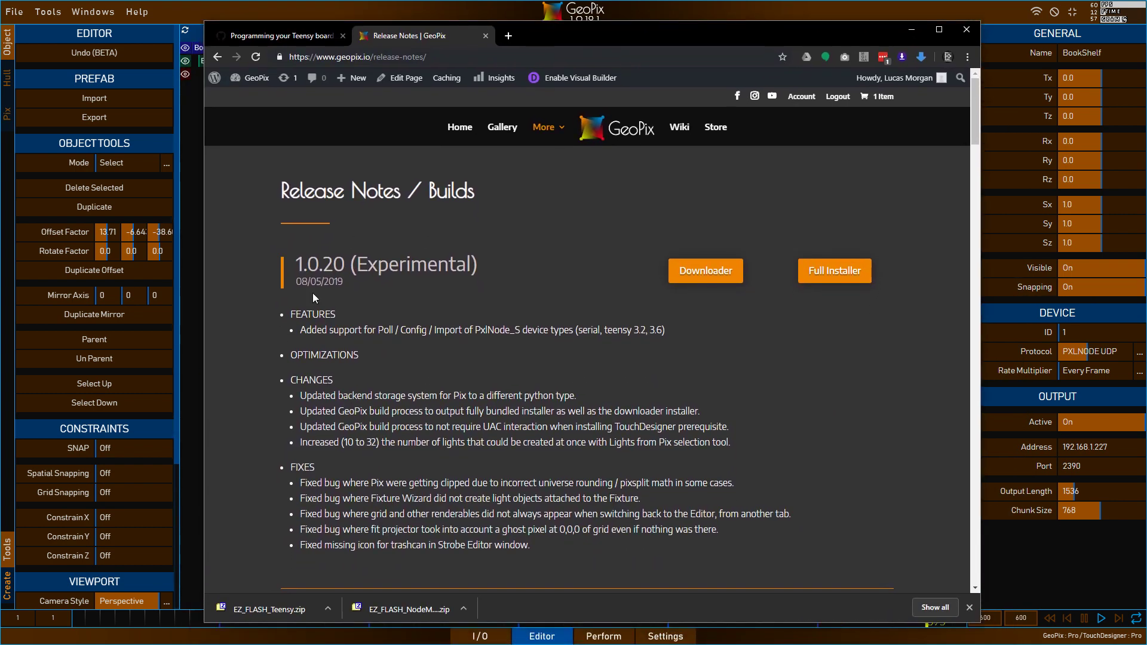
mouse_move(323, 264)
mouse_down()
mouse_move(347, 257)
mouse_move(342, 266)
mouse_up()
click(347, 257)
click(345, 264)
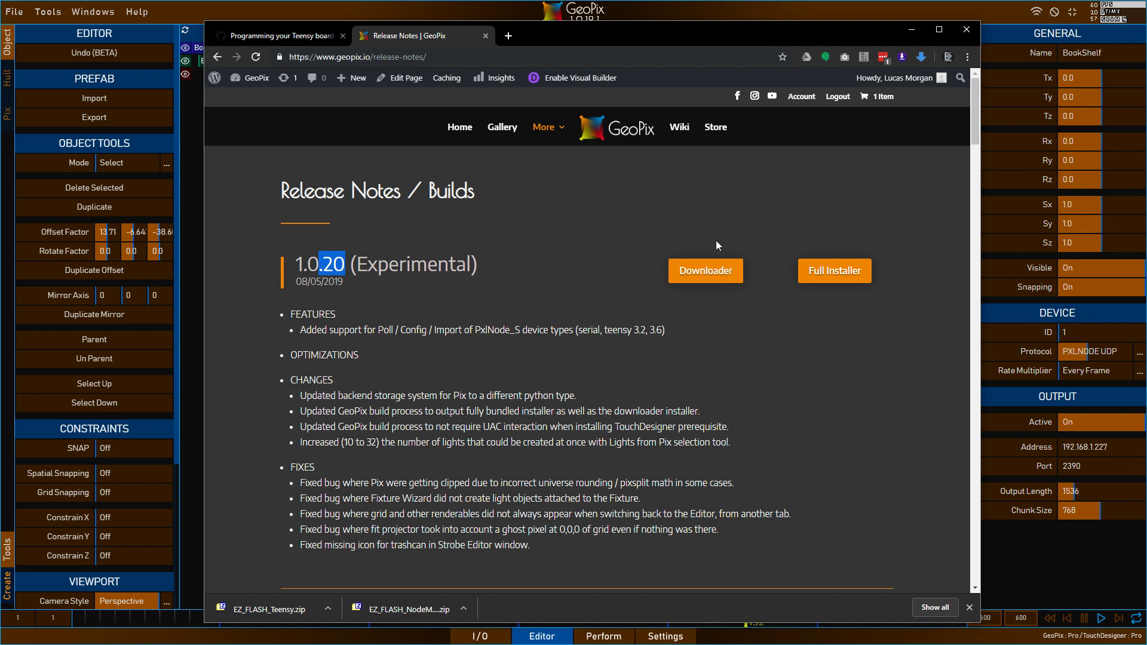
scroll(404, 211, down, 2)
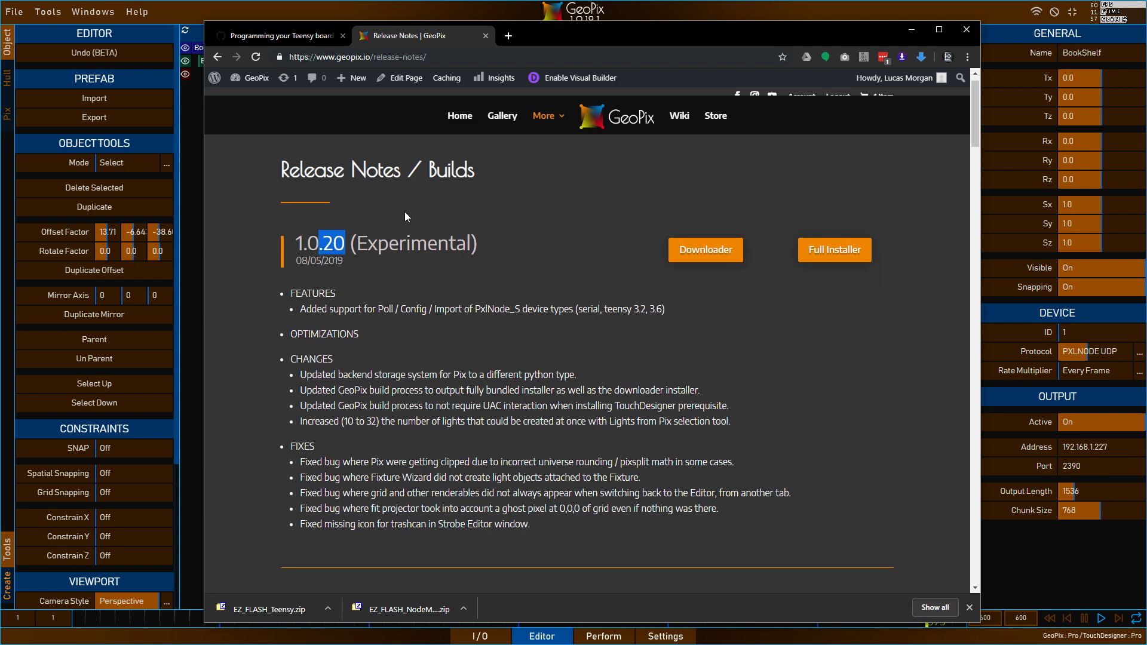
key(alt+Tab)
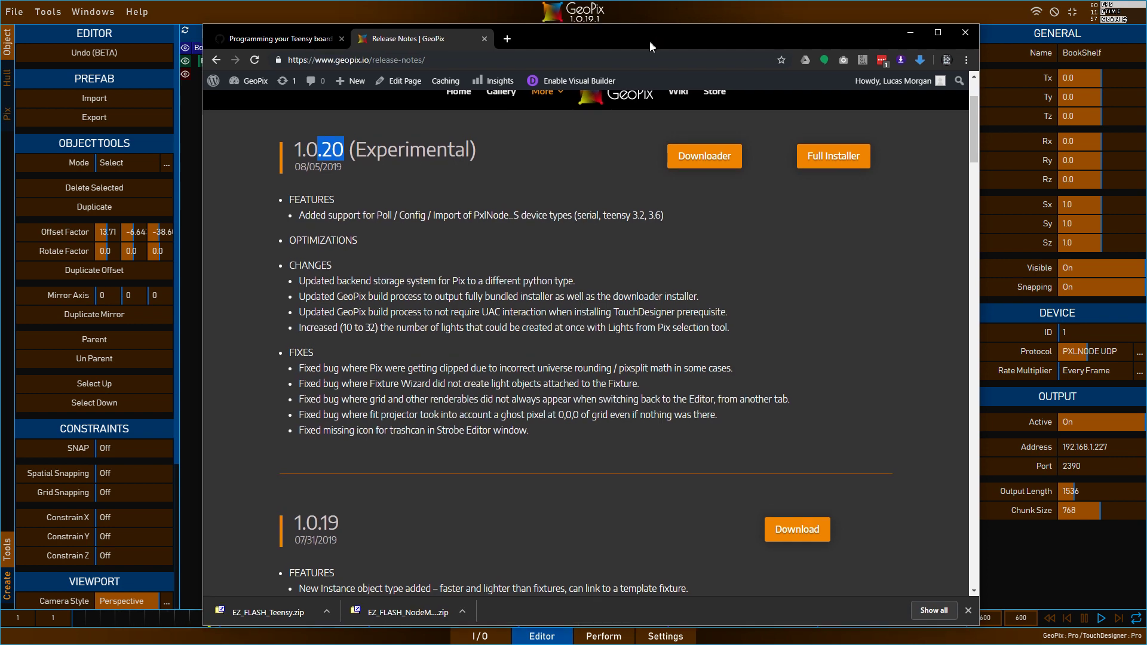